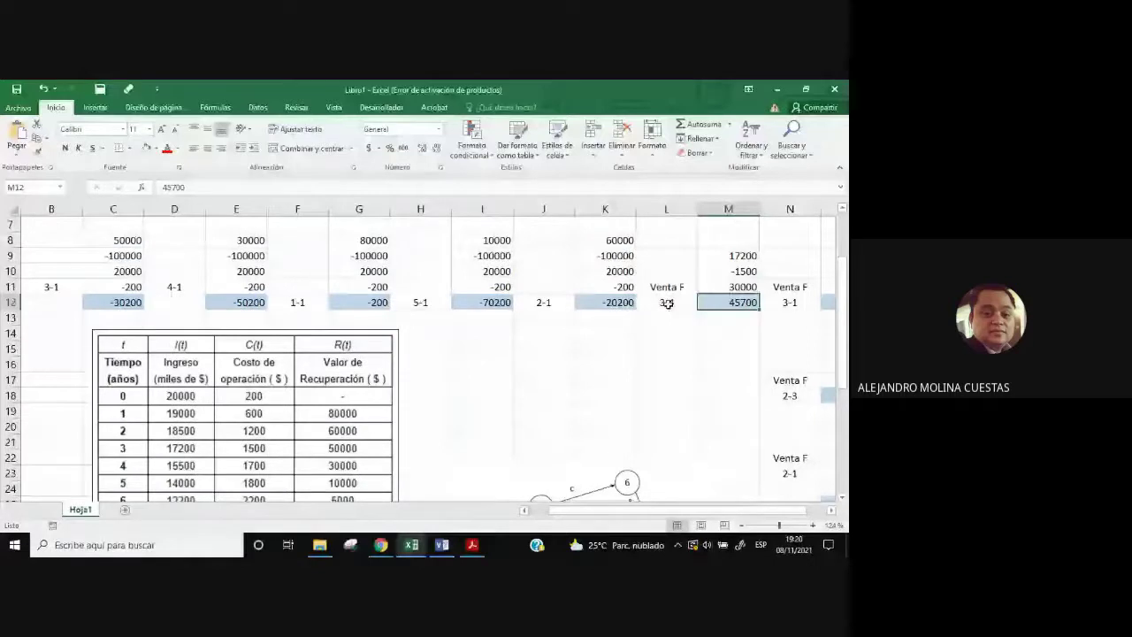
Enter 45700 as the Conservar value for destination 3 in the decision table.
left_click(740, 256)
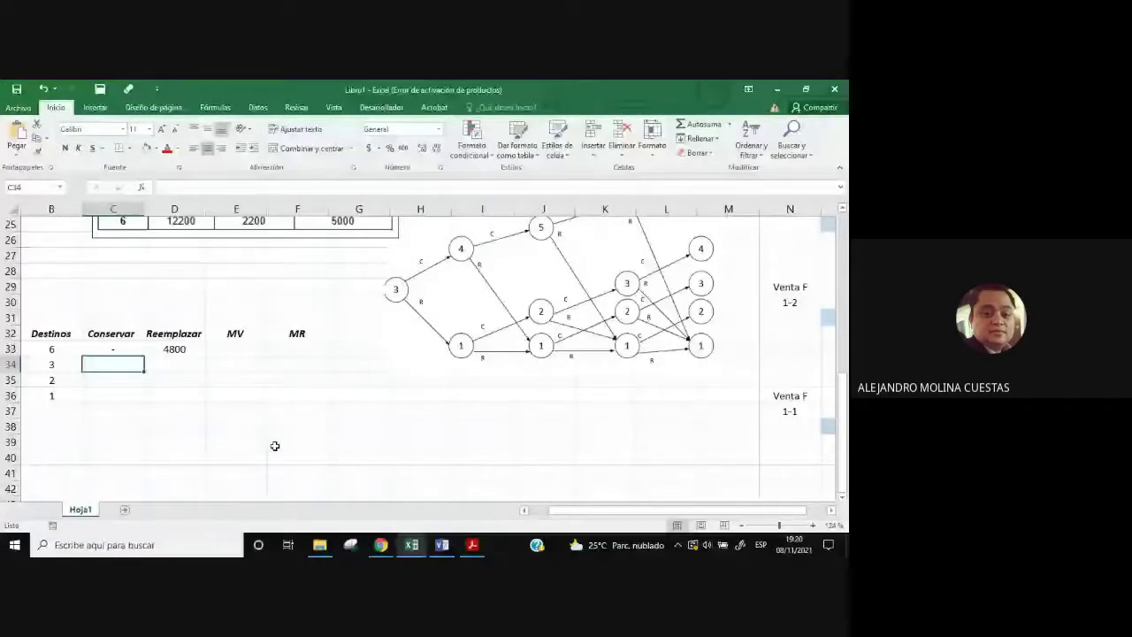
type("45700")
key("Tab")
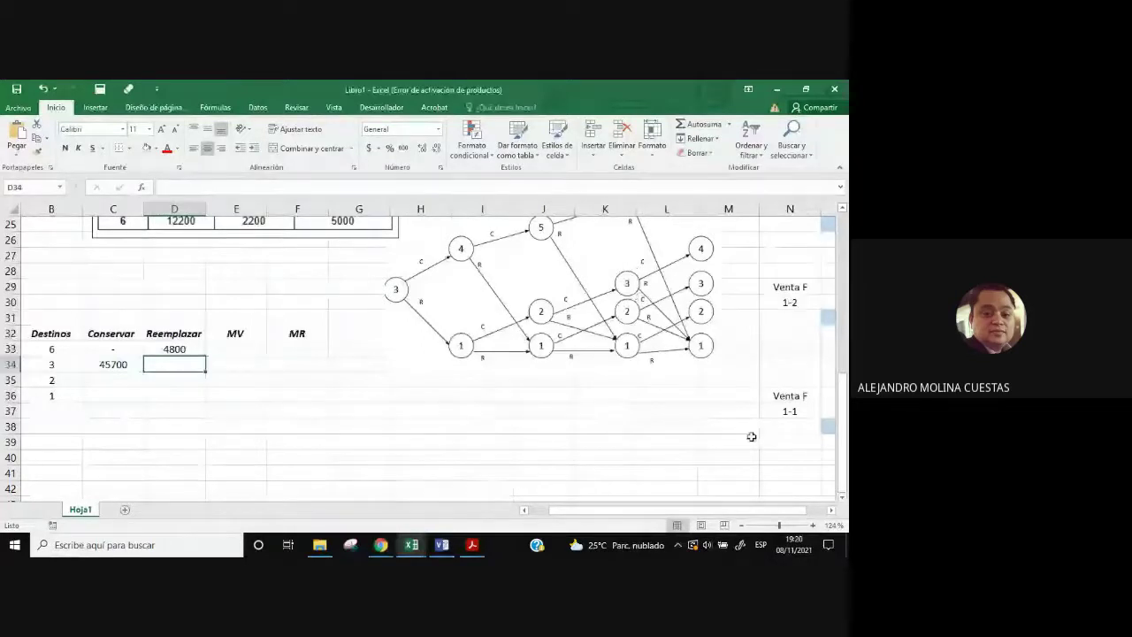
Examine each amount in the Venta F 3-1 block in column O, from O7 to O11, and select them together.
scroll(751, 436, "up", 5)
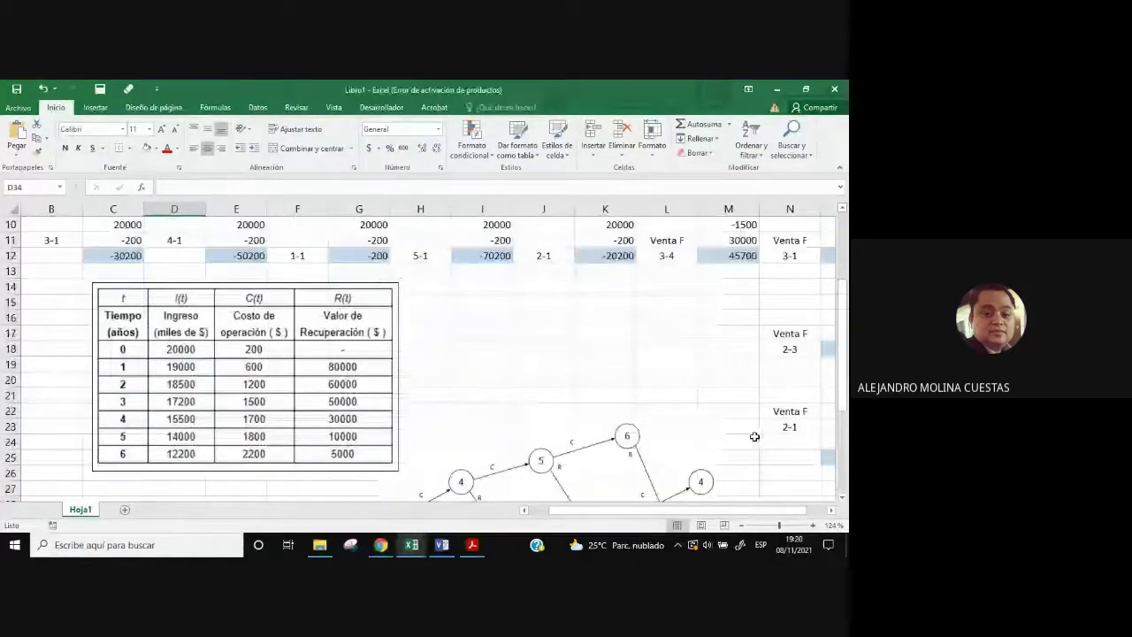
scroll(755, 436, "up", 2)
left_click(789, 256)
left_click_drag(619, 510, 647, 513)
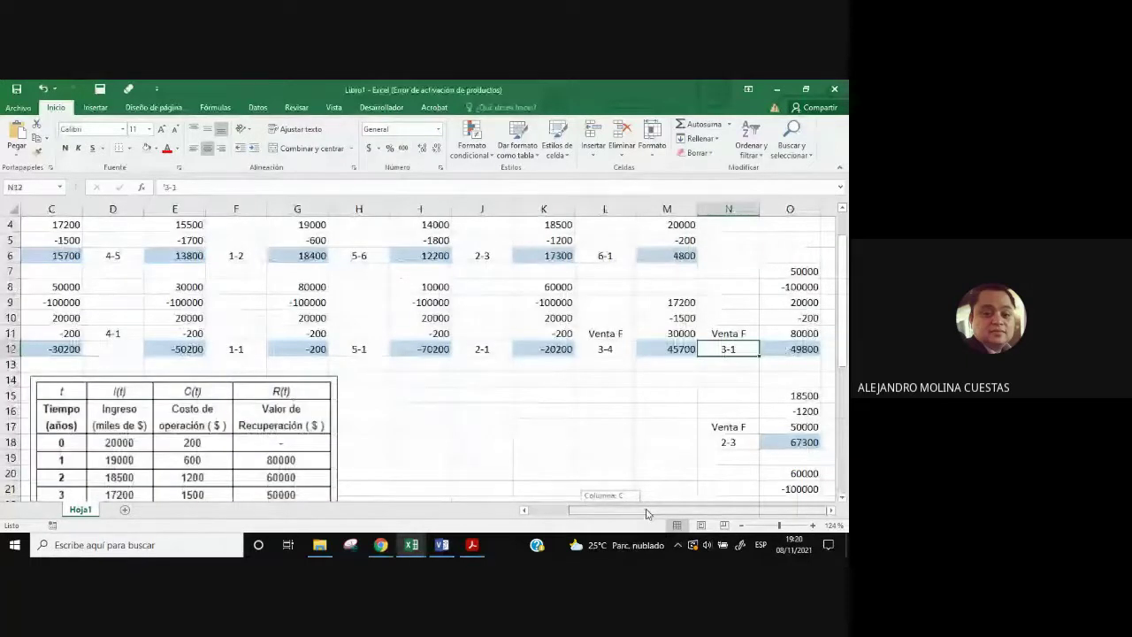
left_click_drag(646, 514, 646, 511)
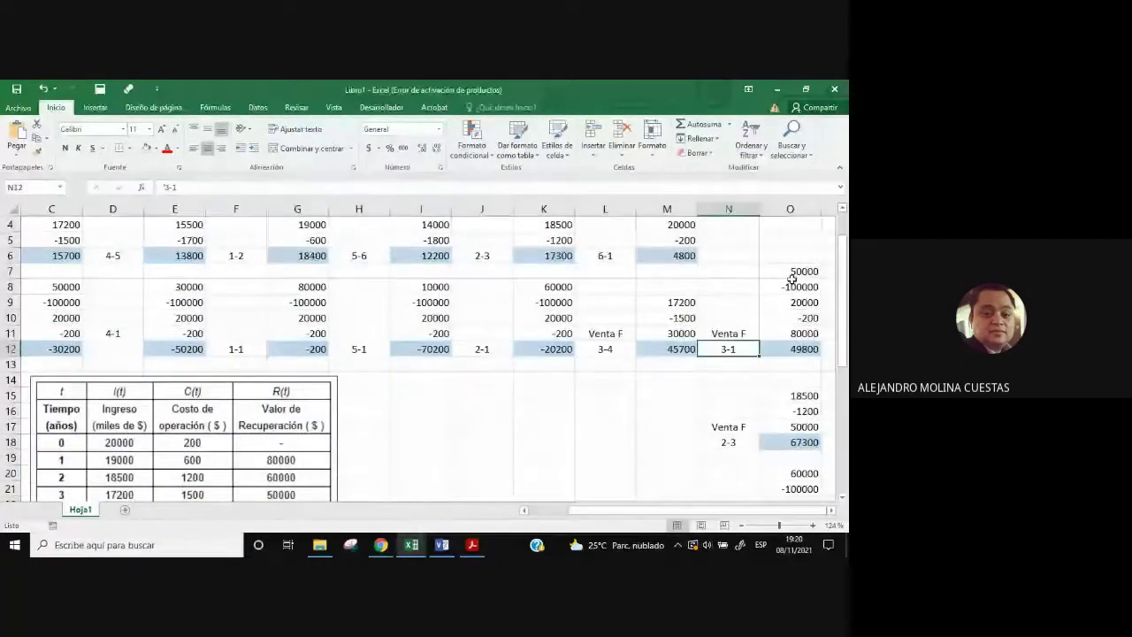
left_click(792, 277)
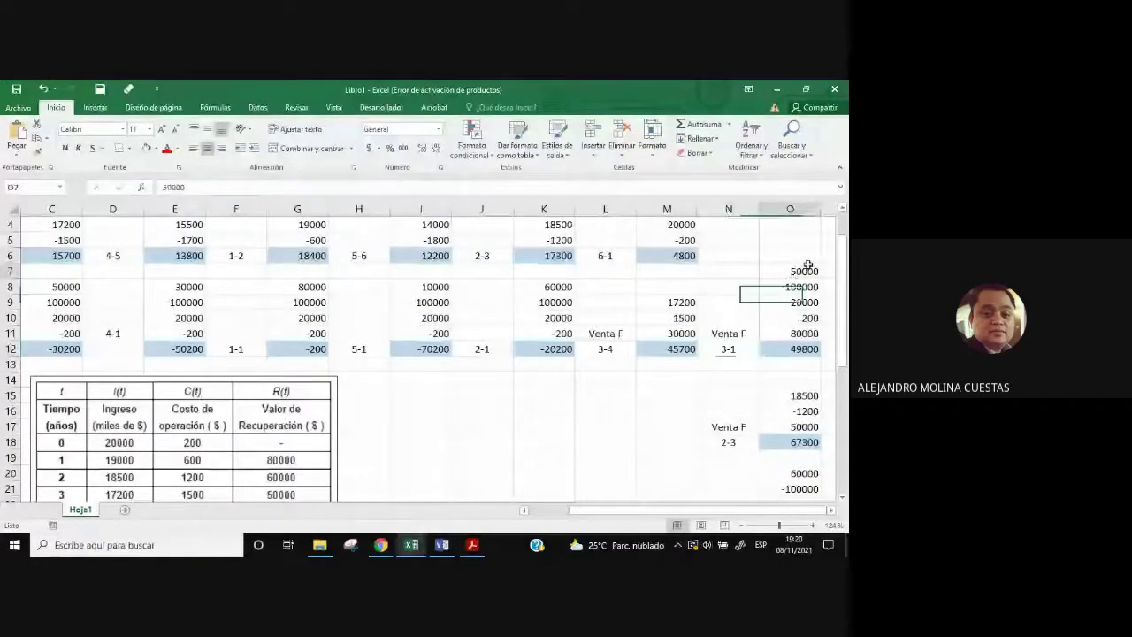
left_click(795, 287)
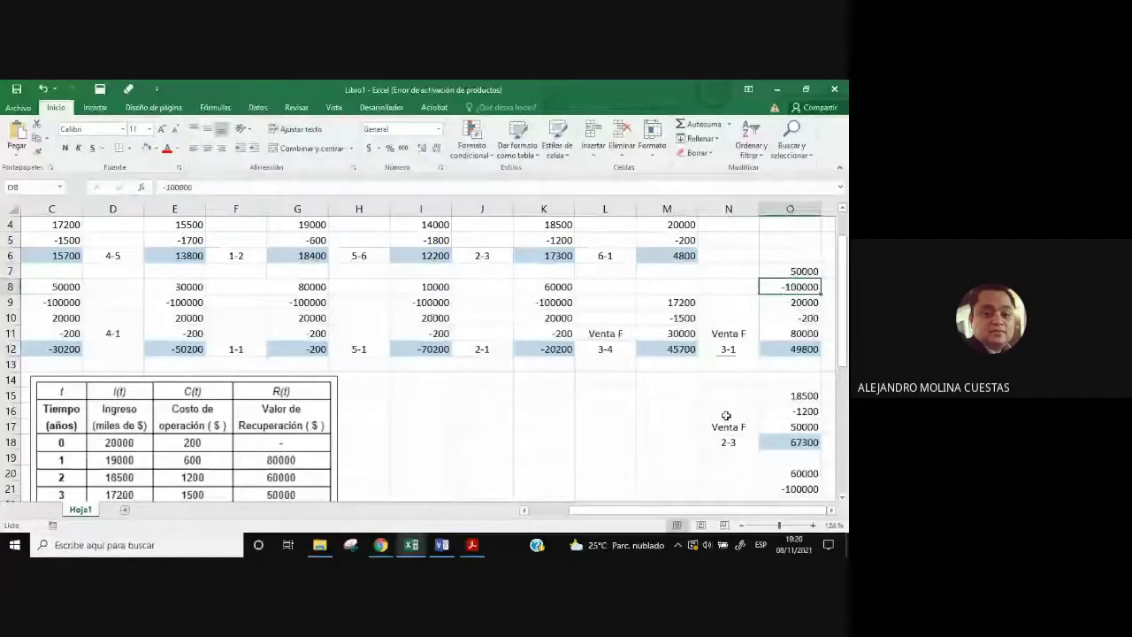
left_click(793, 308)
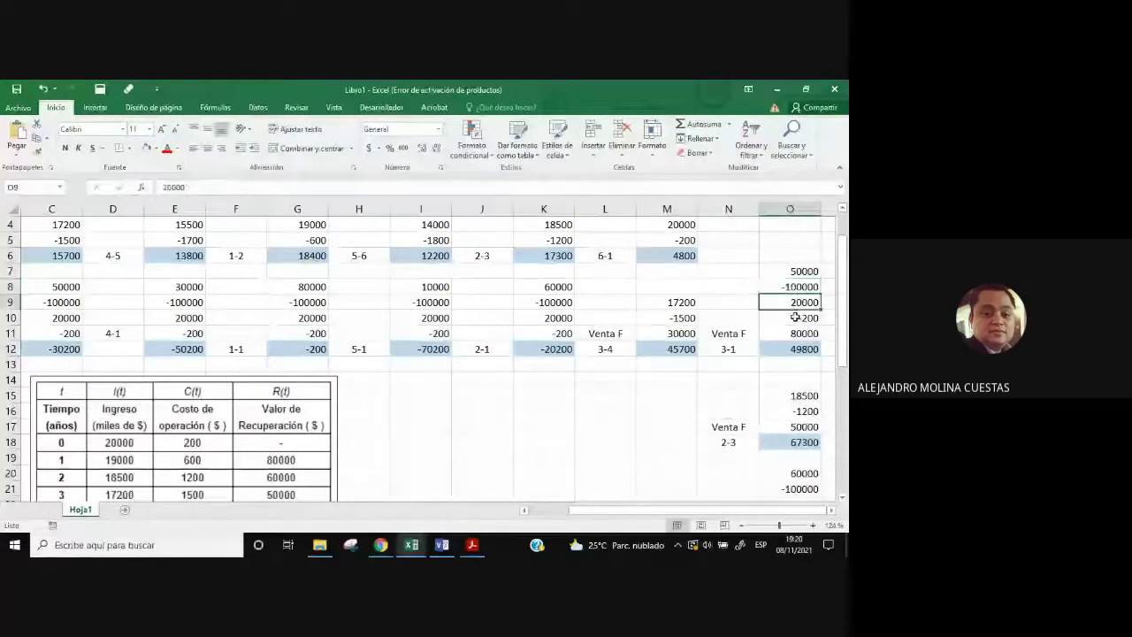
key("Down")
key("Down")
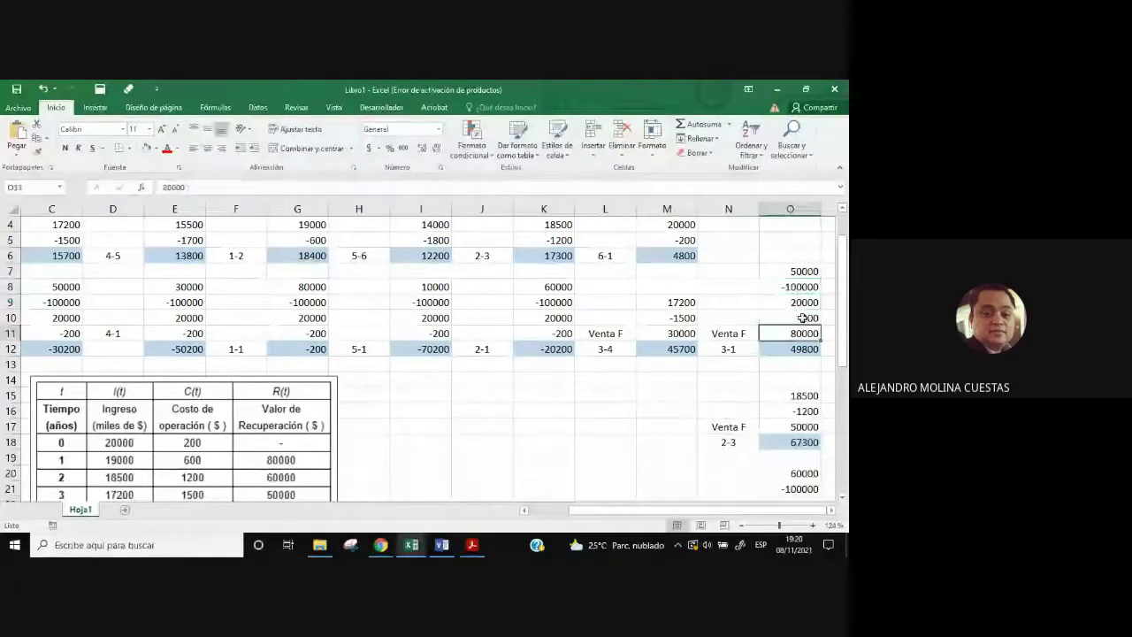
left_click(802, 317)
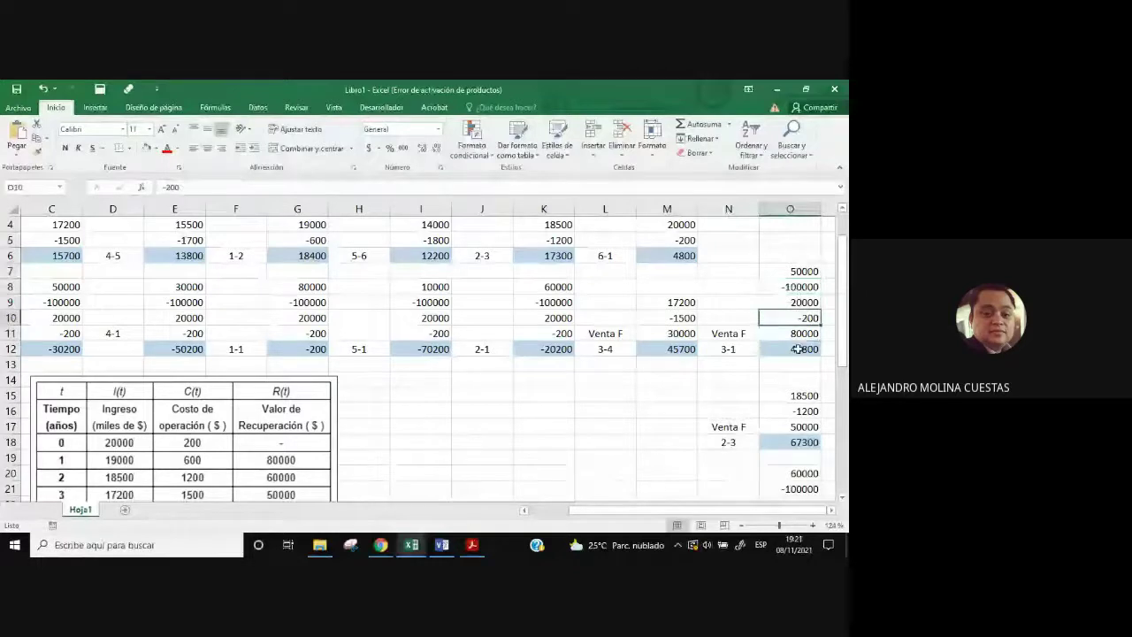
key("Down")
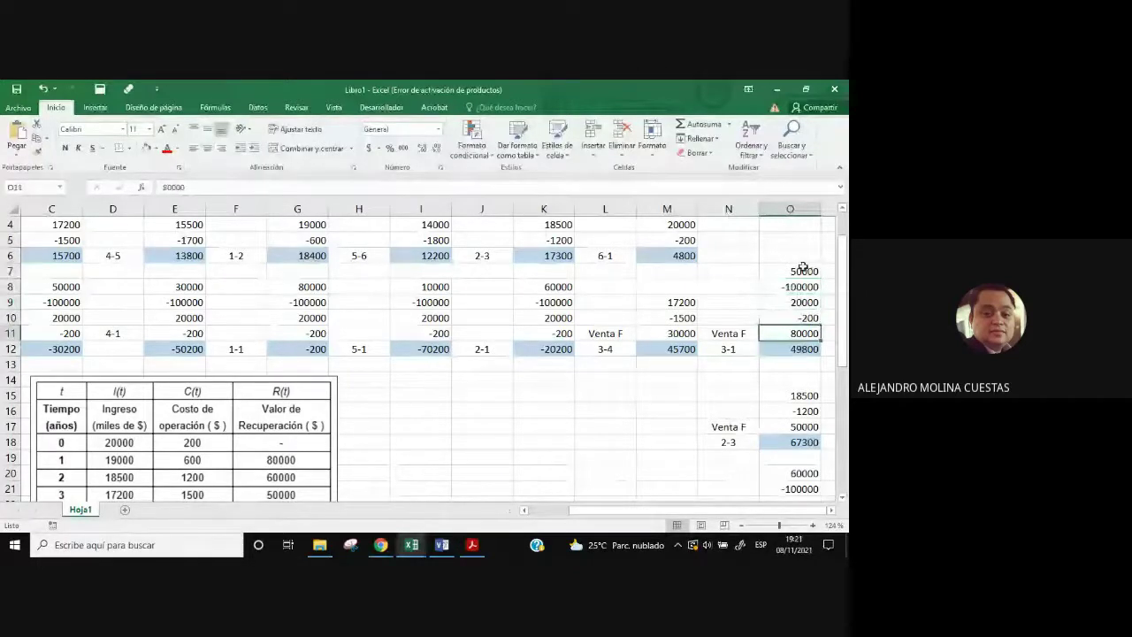
left_click_drag(802, 267, 798, 333)
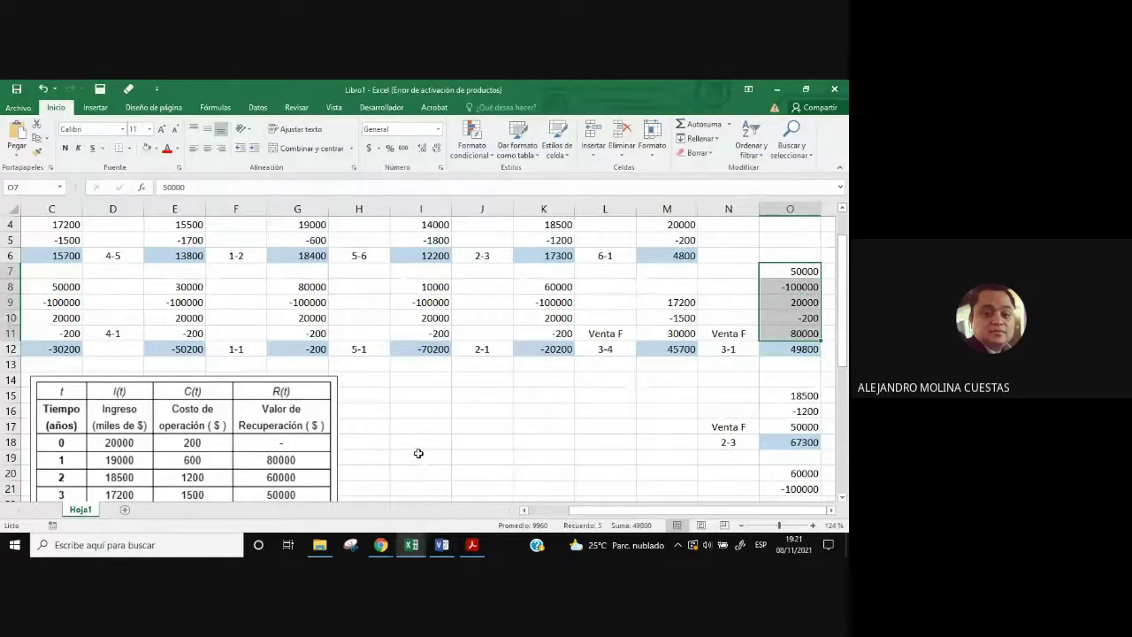
Enter 49800 as the Reemplazar value for destination 3 in cell D34.
scroll(418, 453, "down", 2)
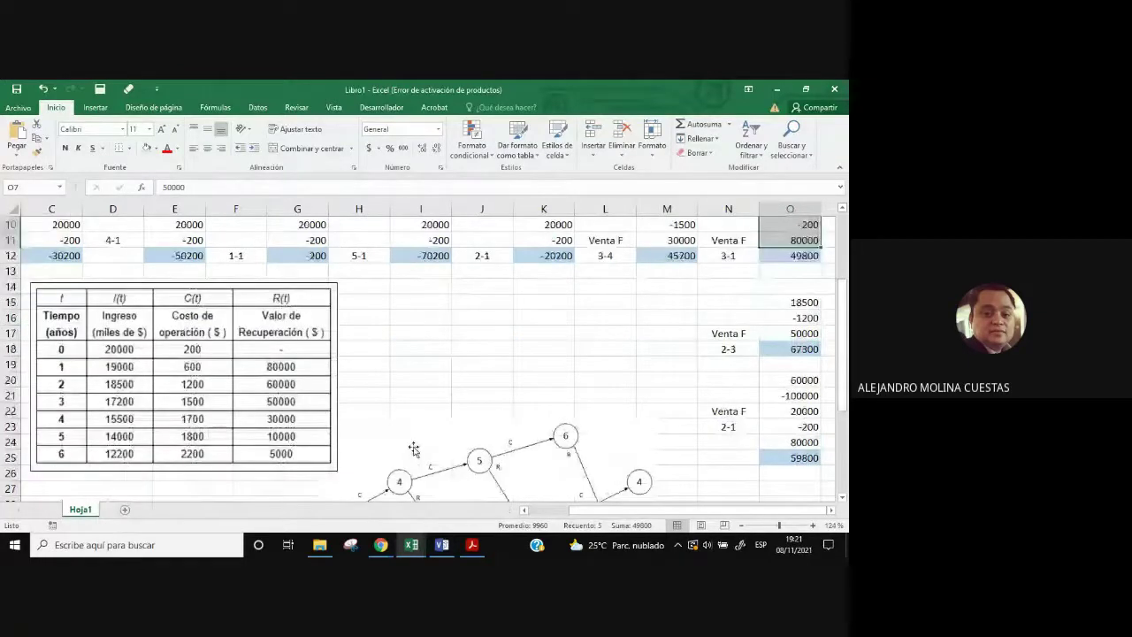
scroll(412, 448, "down", 5)
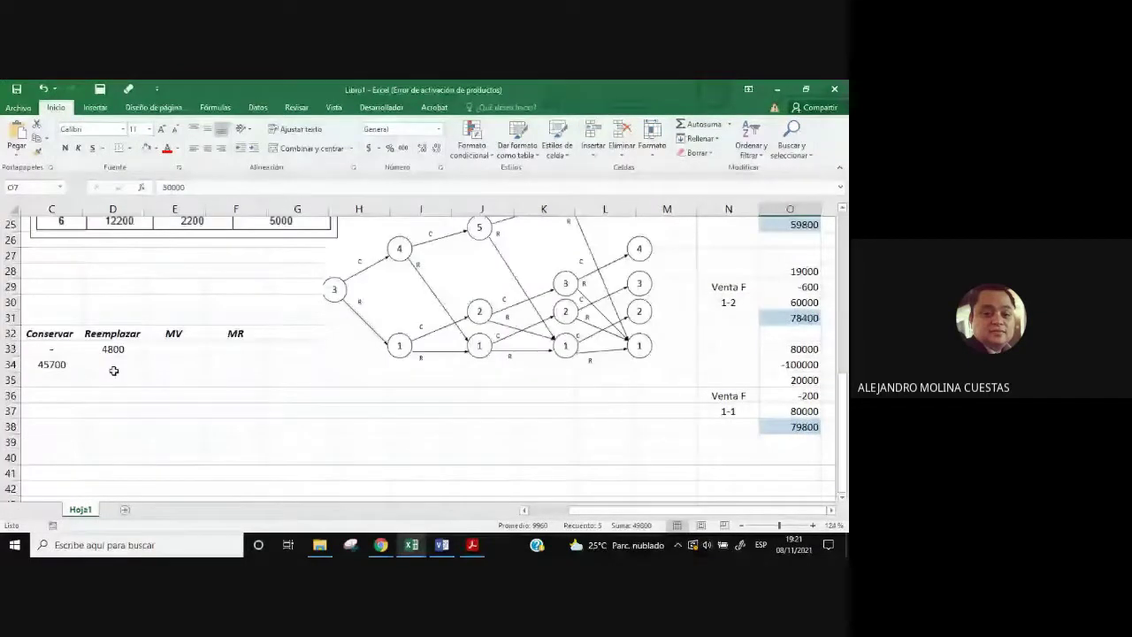
left_click(114, 369)
type("4980")
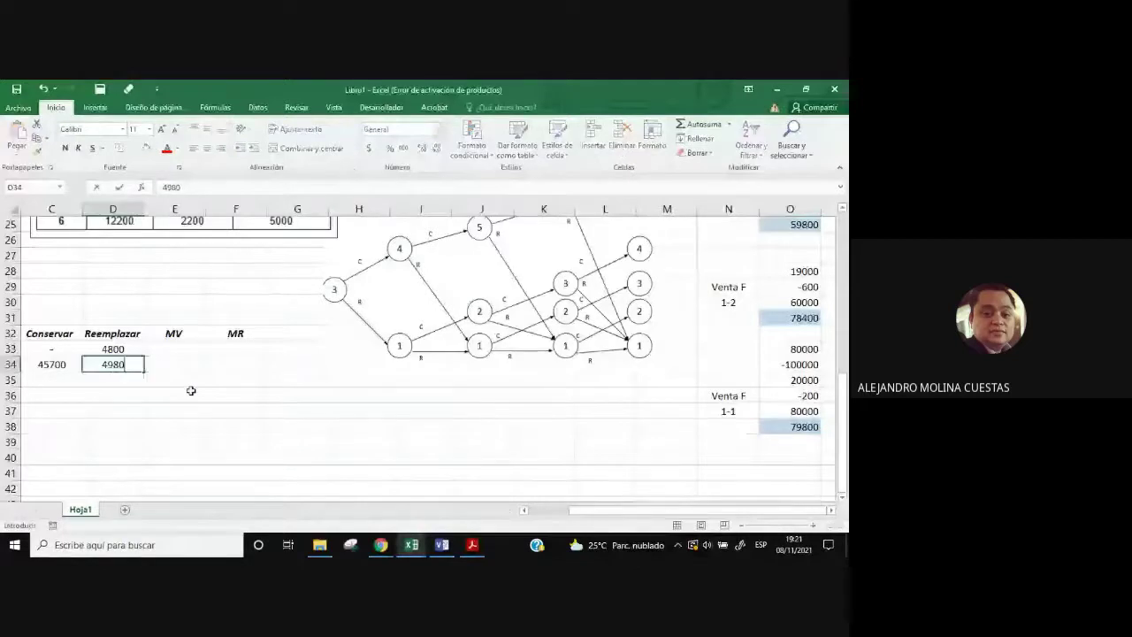
type("0")
key("Return")
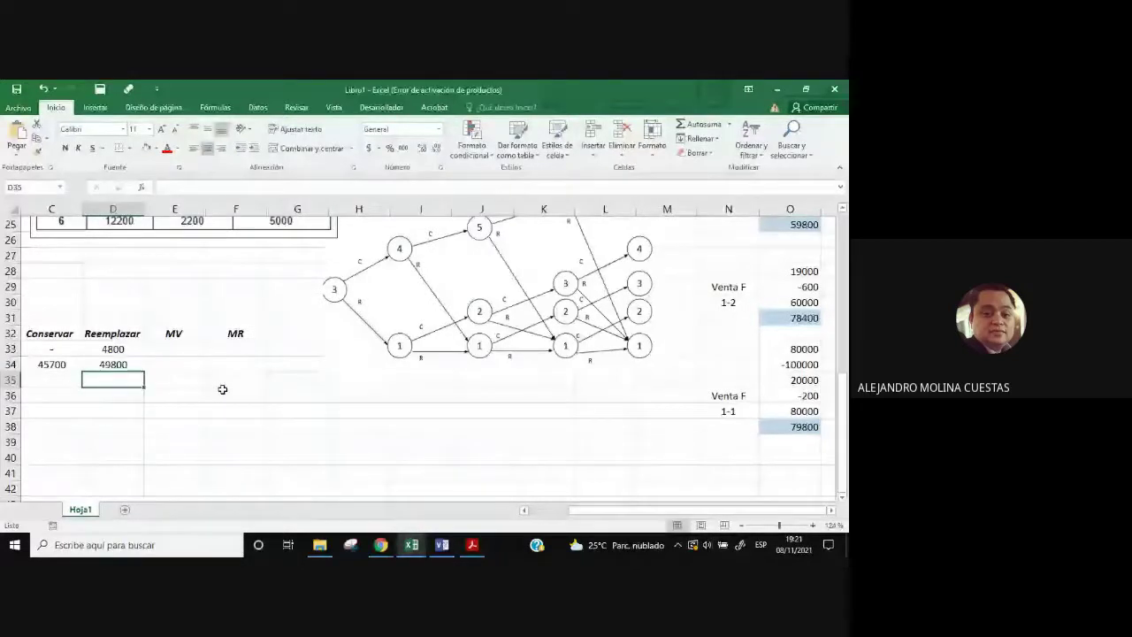
scroll(163, 368, "left", 2)
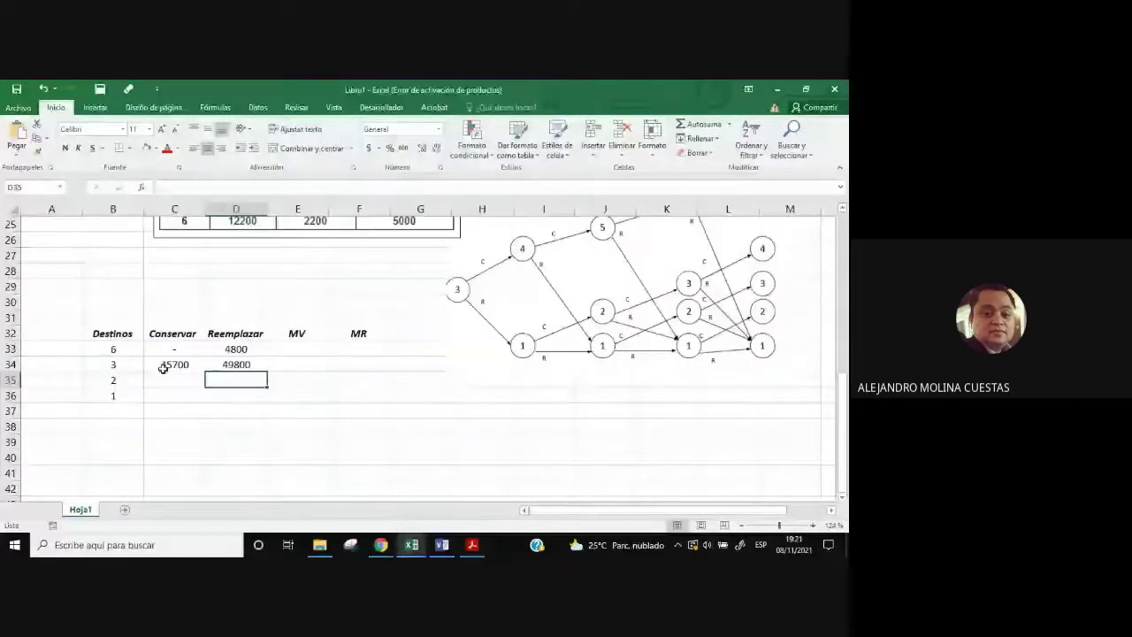
key("Up")
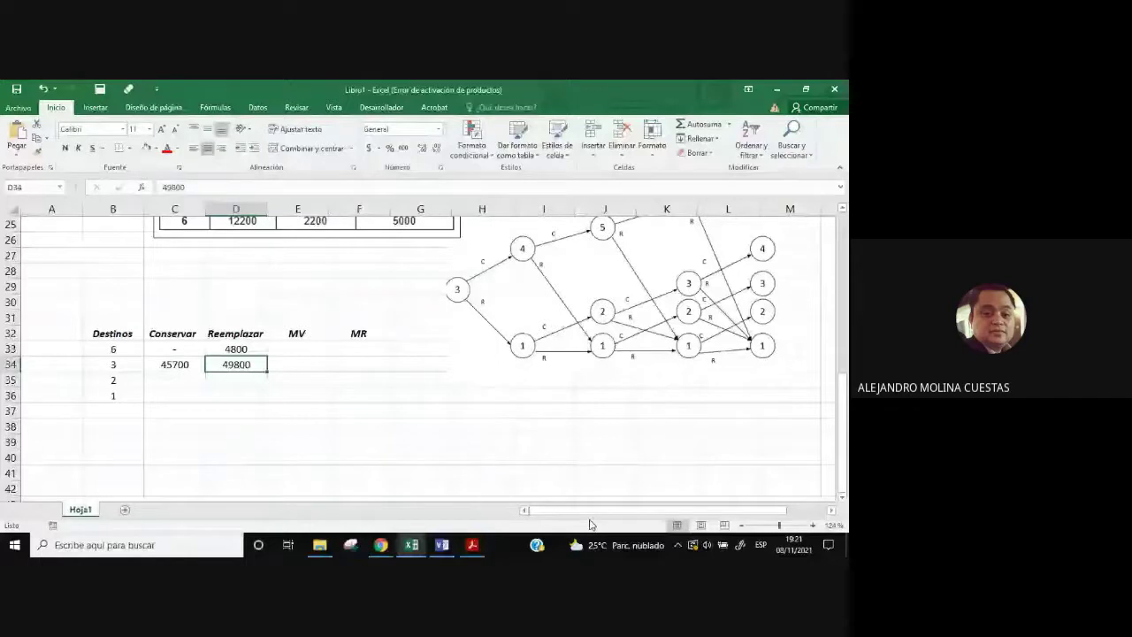
Review the Venta F 2-3 block in column O for destination 2, selecting its amounts from O15 to O17.
key("Down")
key("Left")
key("Left")
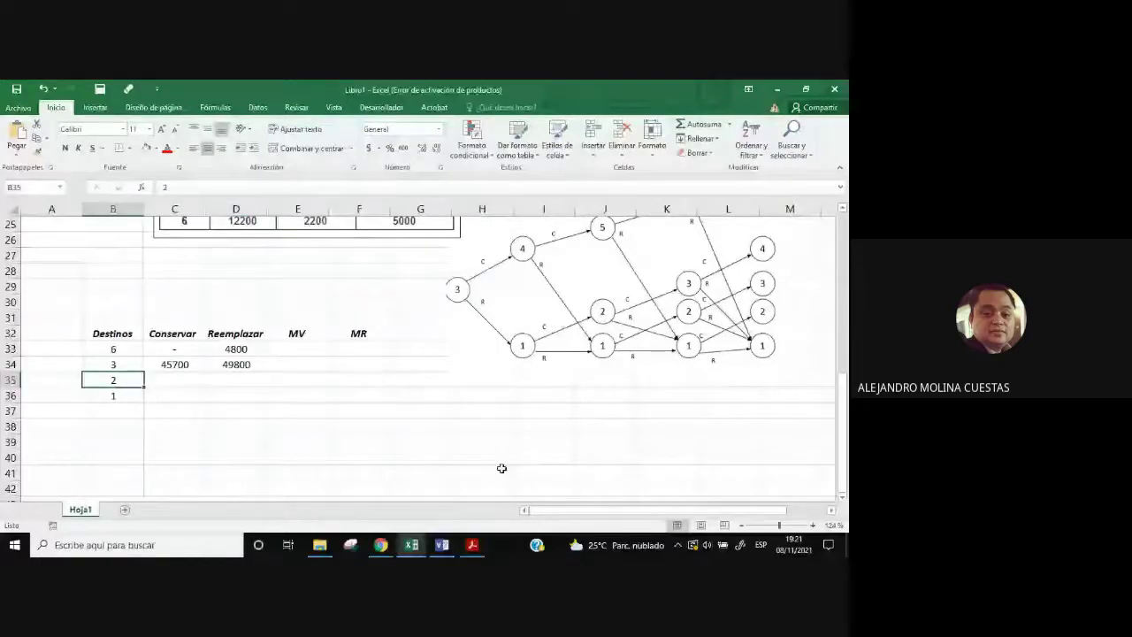
scroll(501, 467, "up", 2)
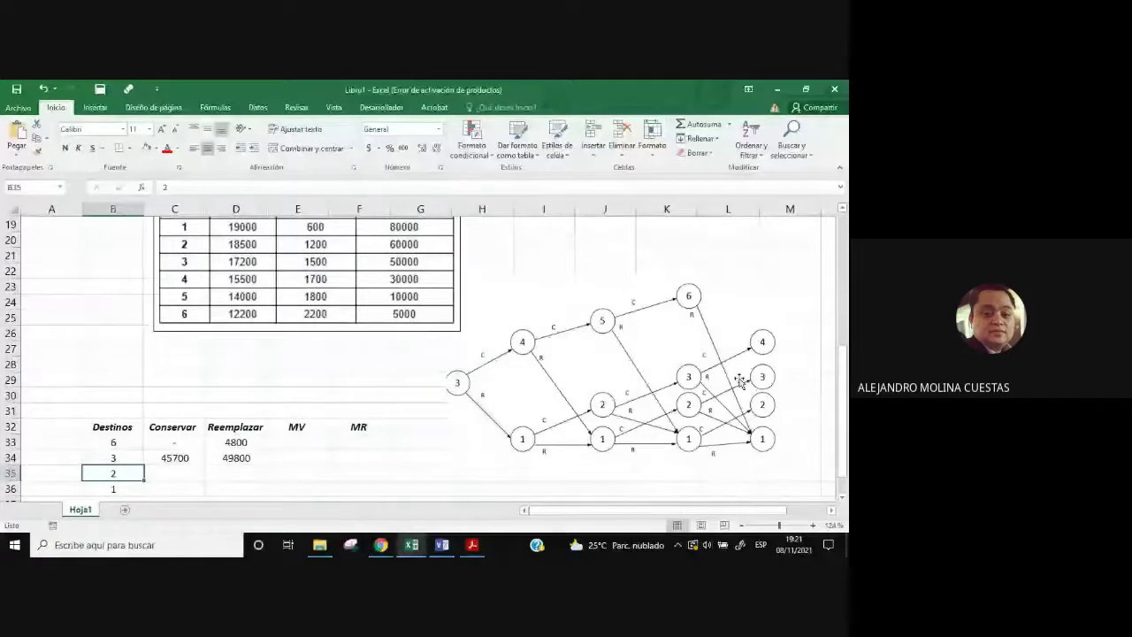
scroll(771, 455, "up", 5)
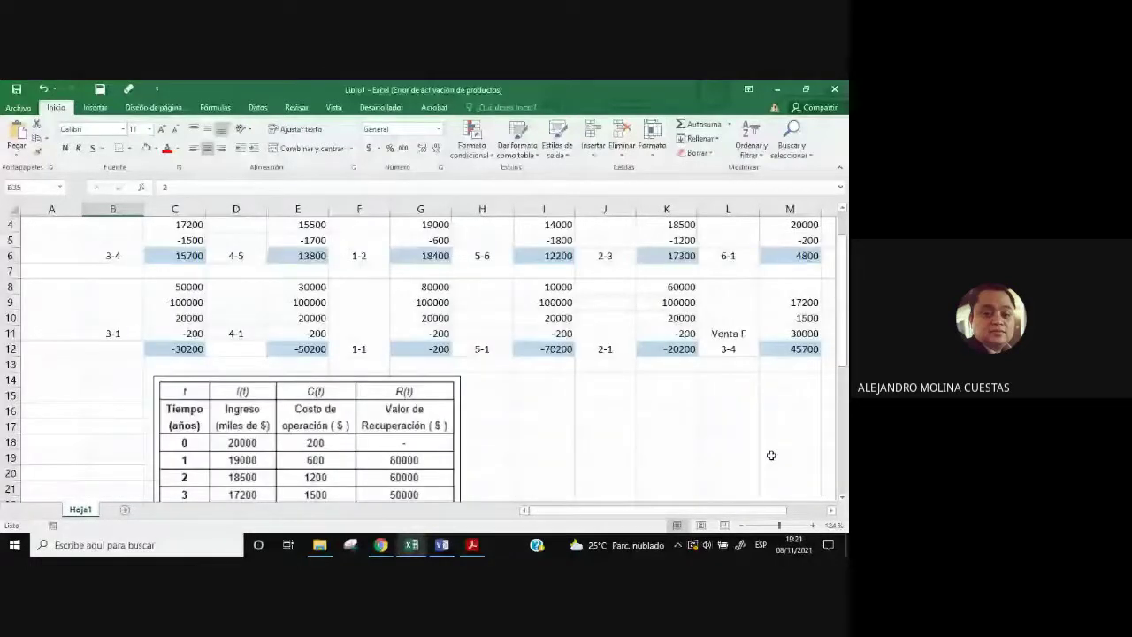
scroll(771, 454, "down", 1)
scroll(773, 427, "right", 1)
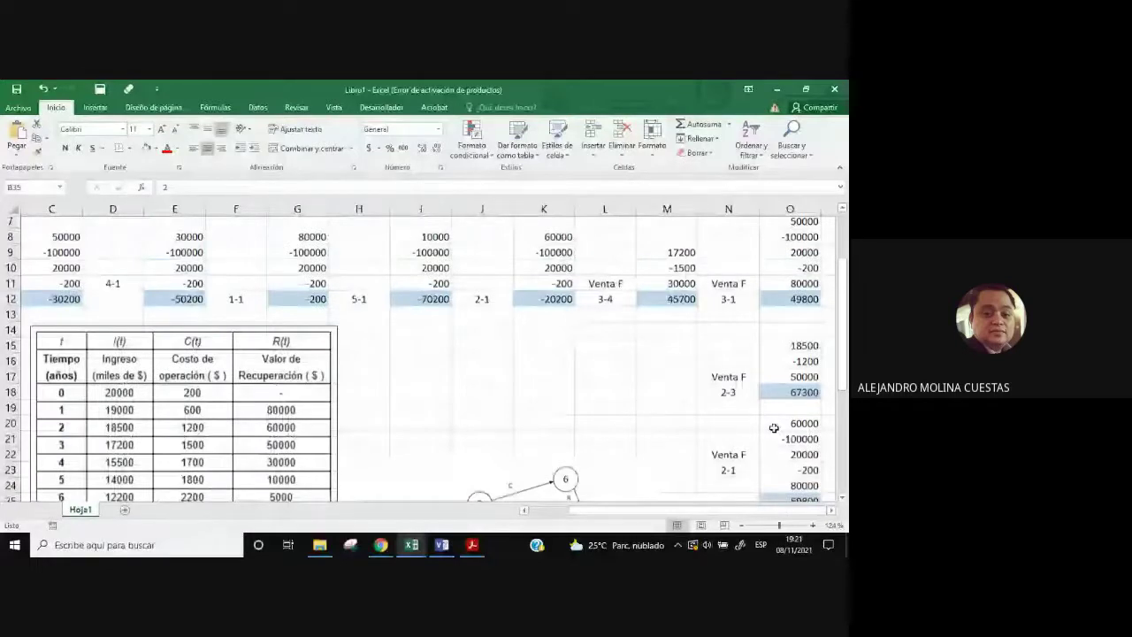
left_click(728, 392)
scroll(530, 389, "down", 1)
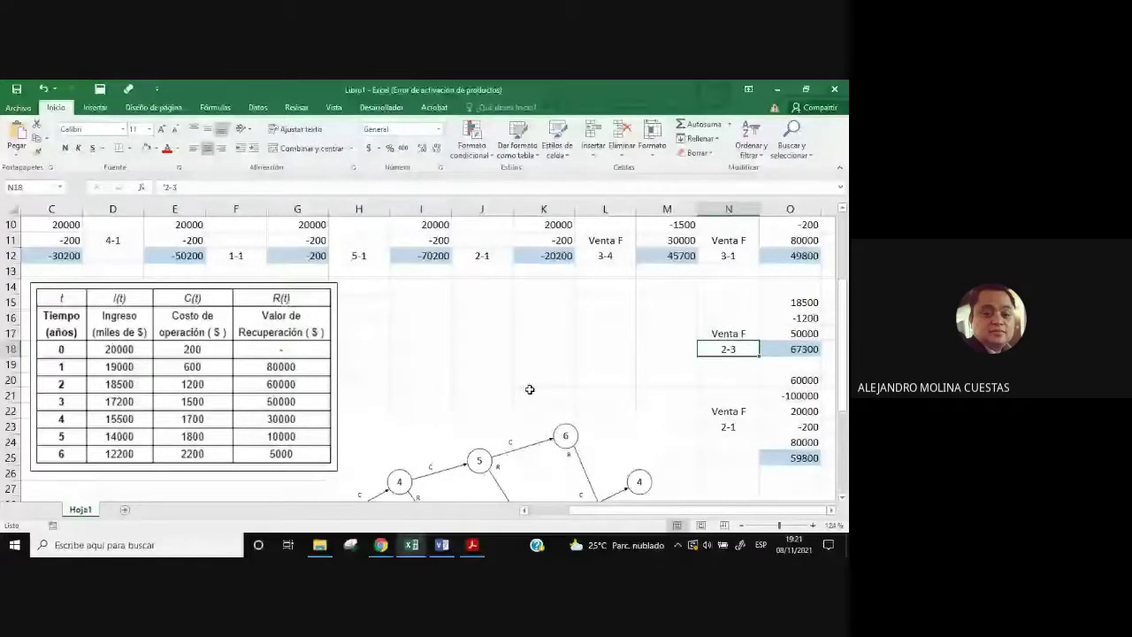
key("Up")
key("Up")
key("Right")
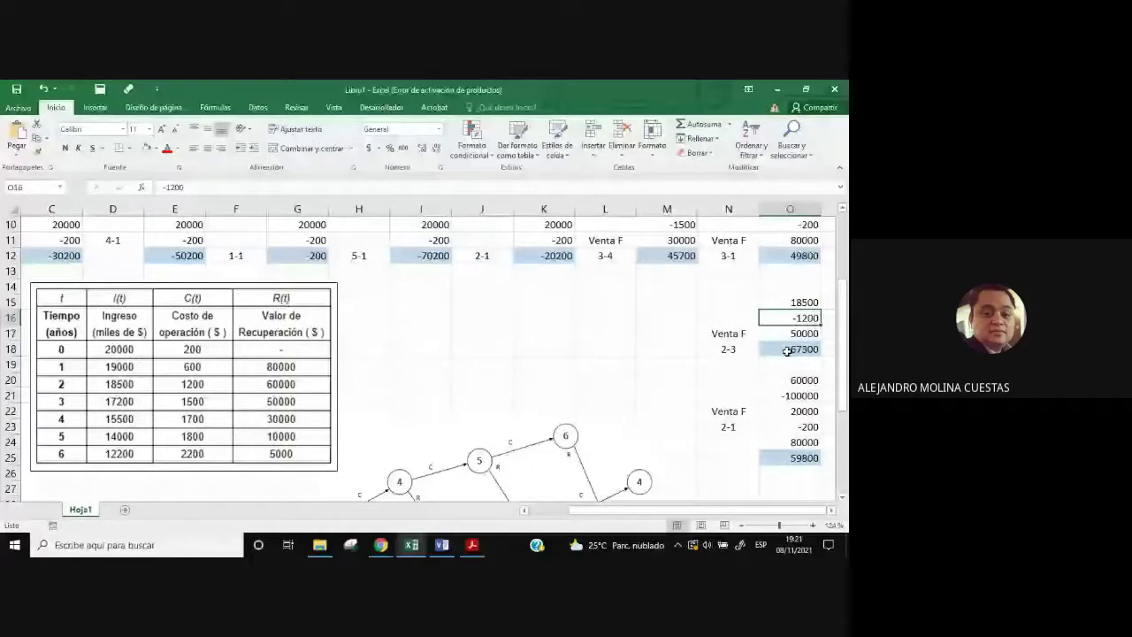
left_click(811, 329)
left_click_drag(804, 302, 805, 334)
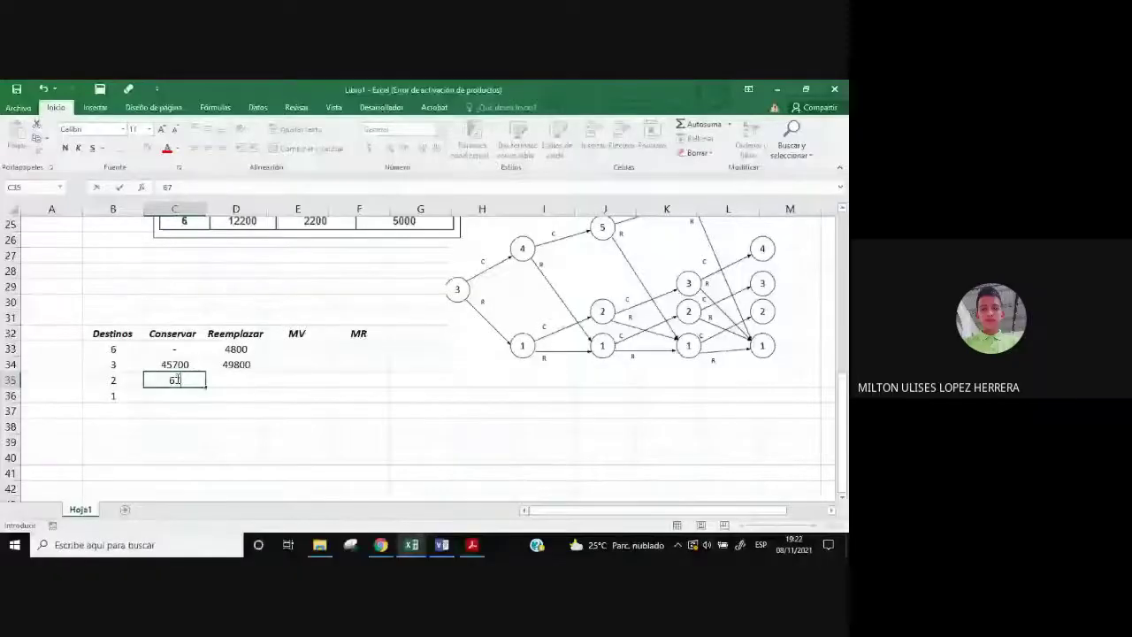
Enter 67300 as the Conservar value for destination 2 in cell C35.
type("300")
key("Return")
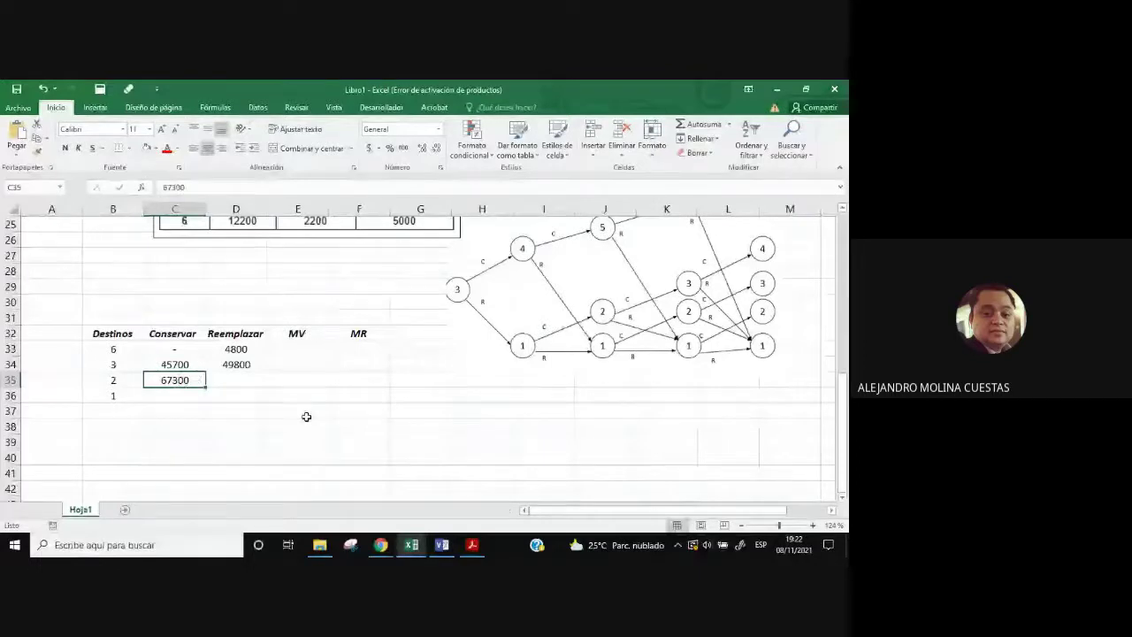
key("Right")
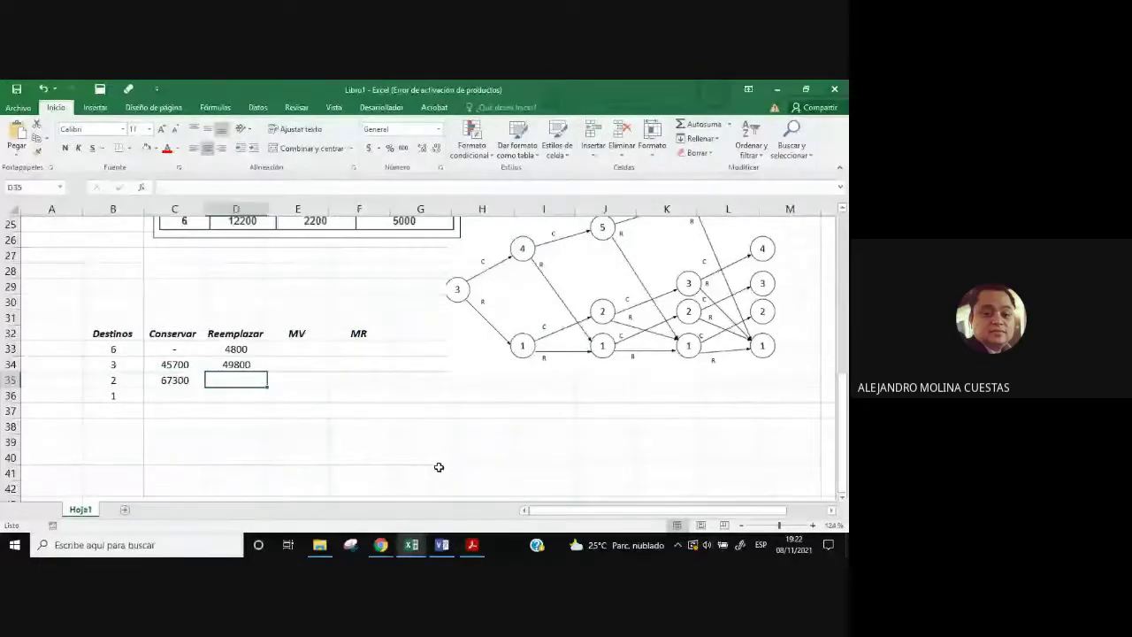
left_click(380, 545)
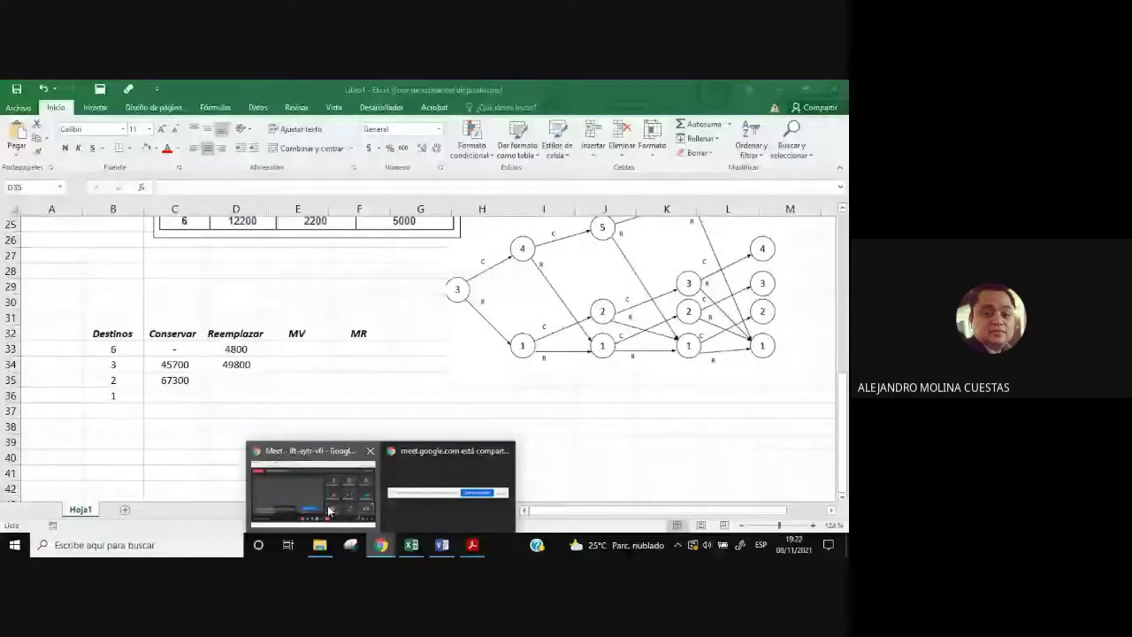
left_click(329, 511)
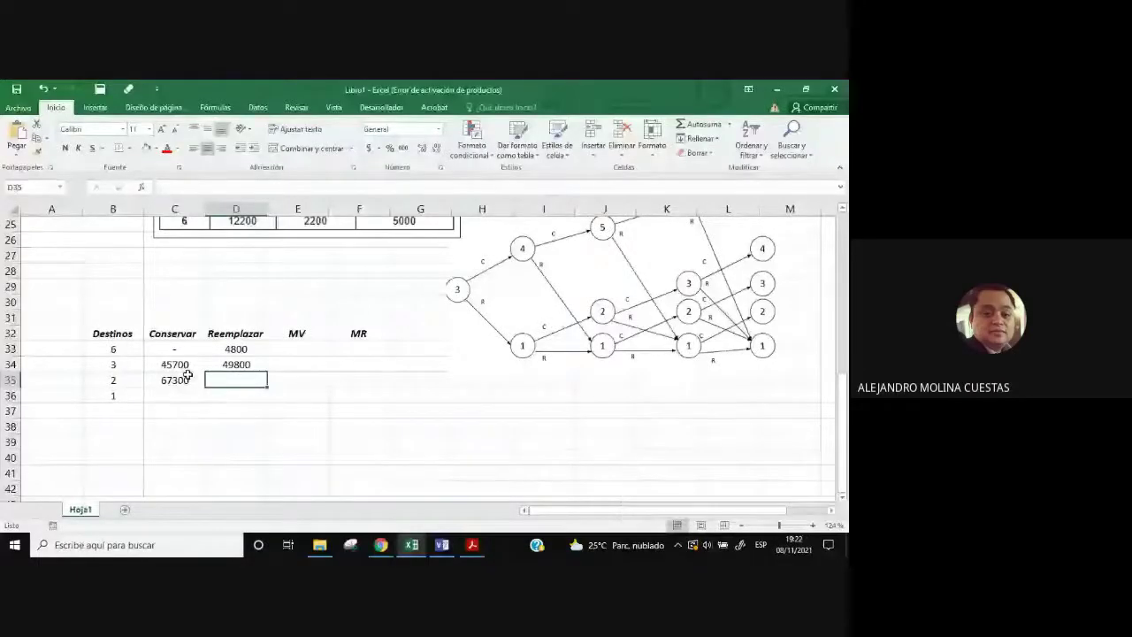
Review the Venta F 2-1 block in column O for destination 2, selecting its amounts from O20 to O24.
scroll(187, 375, "up", 1)
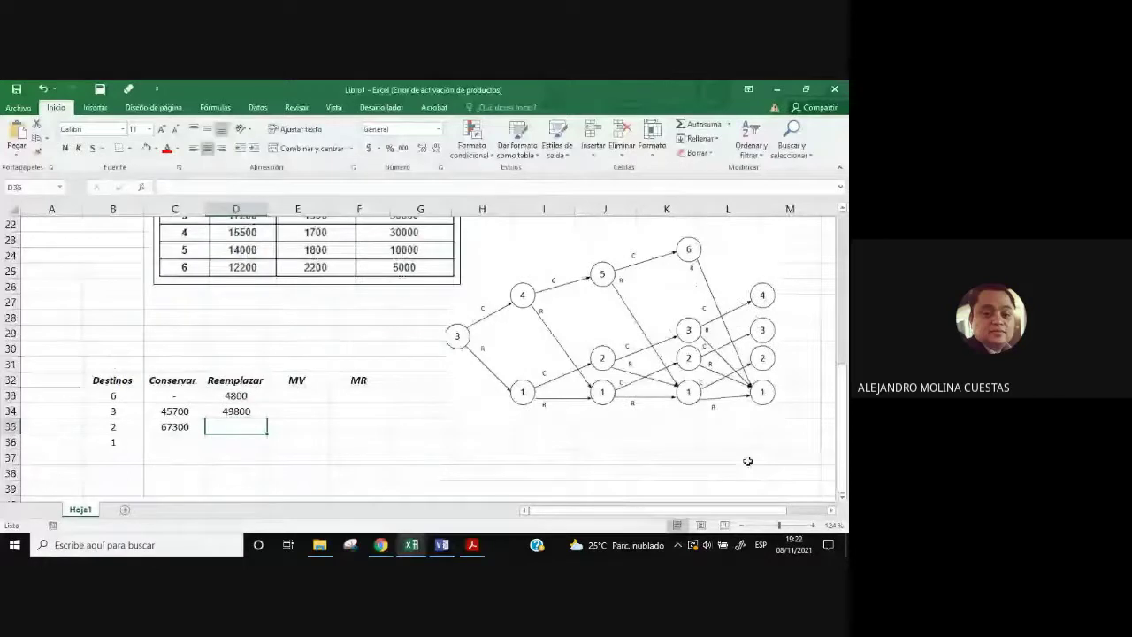
scroll(699, 410, "up", 1)
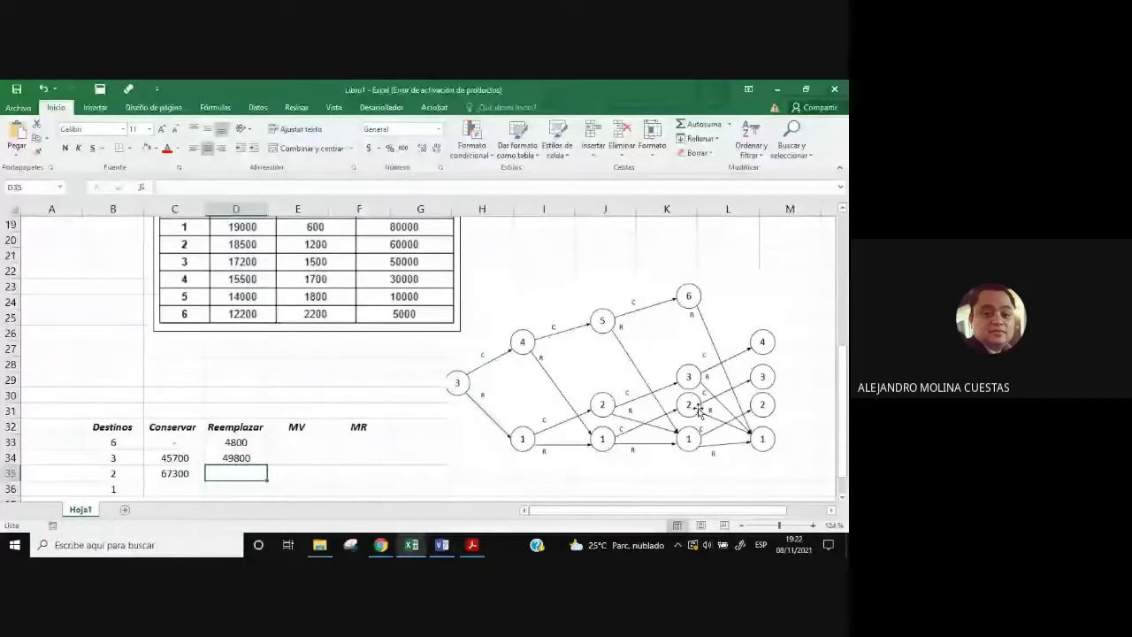
scroll(699, 409, "right", 2)
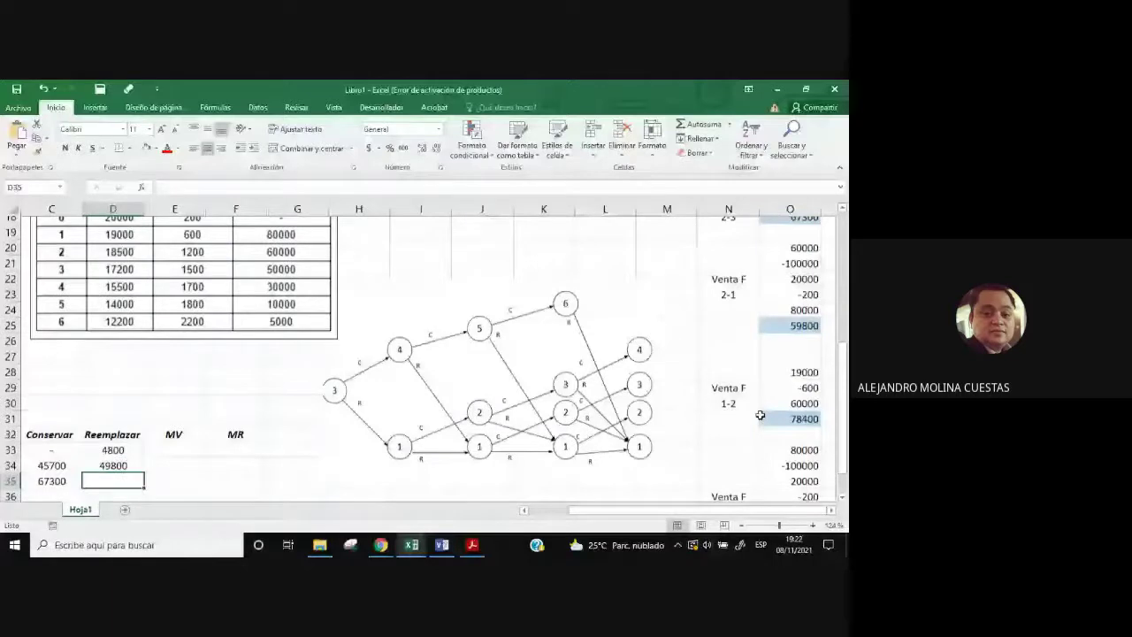
scroll(759, 415, "up", 1)
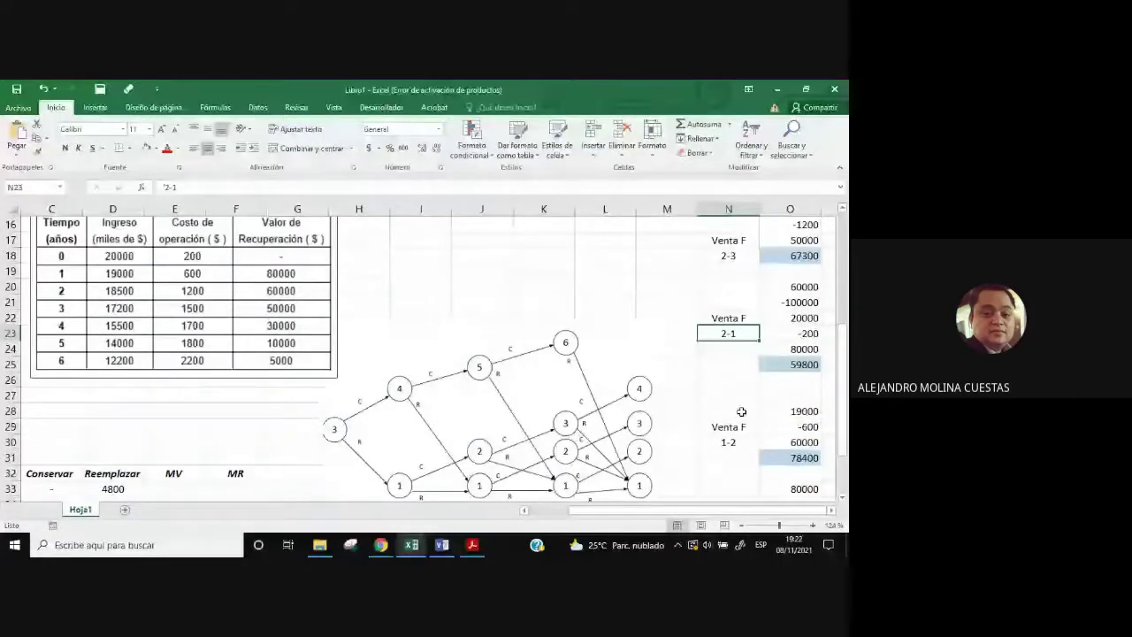
left_click(786, 301)
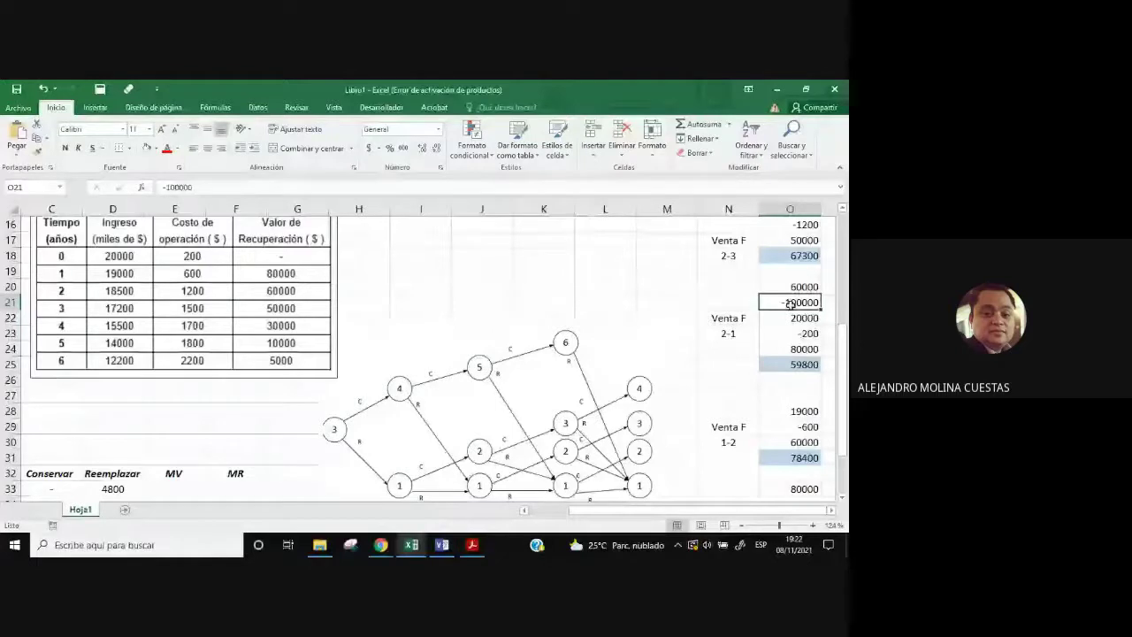
left_click(800, 334)
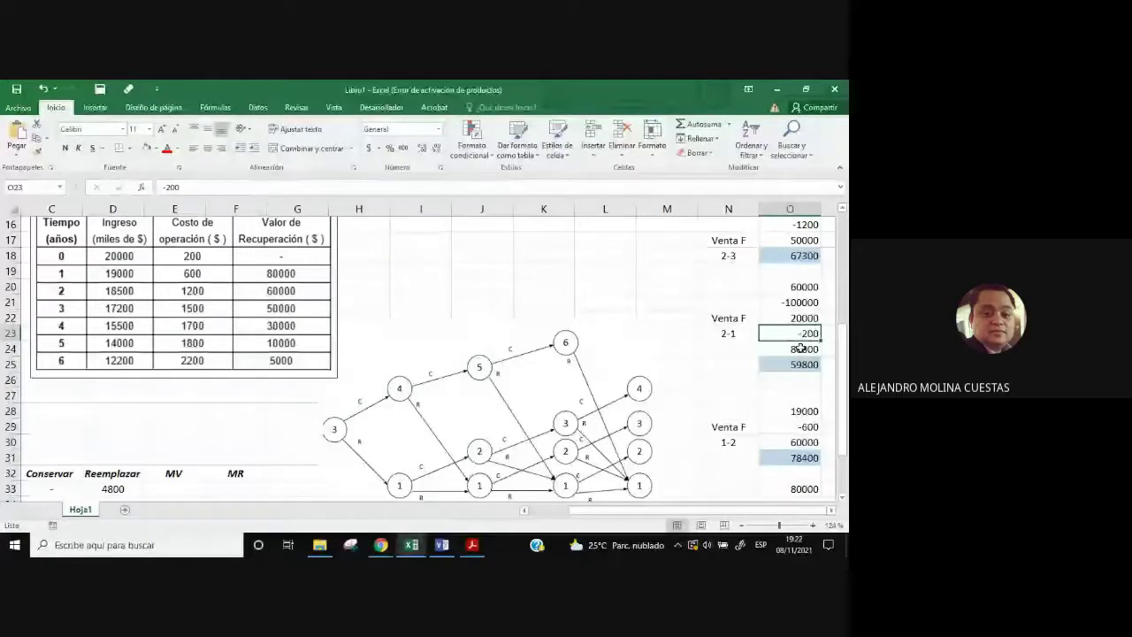
left_click(800, 348)
key("shift+Up")
key("shift+Up")
key("shift+Up")
key("shift+Up")
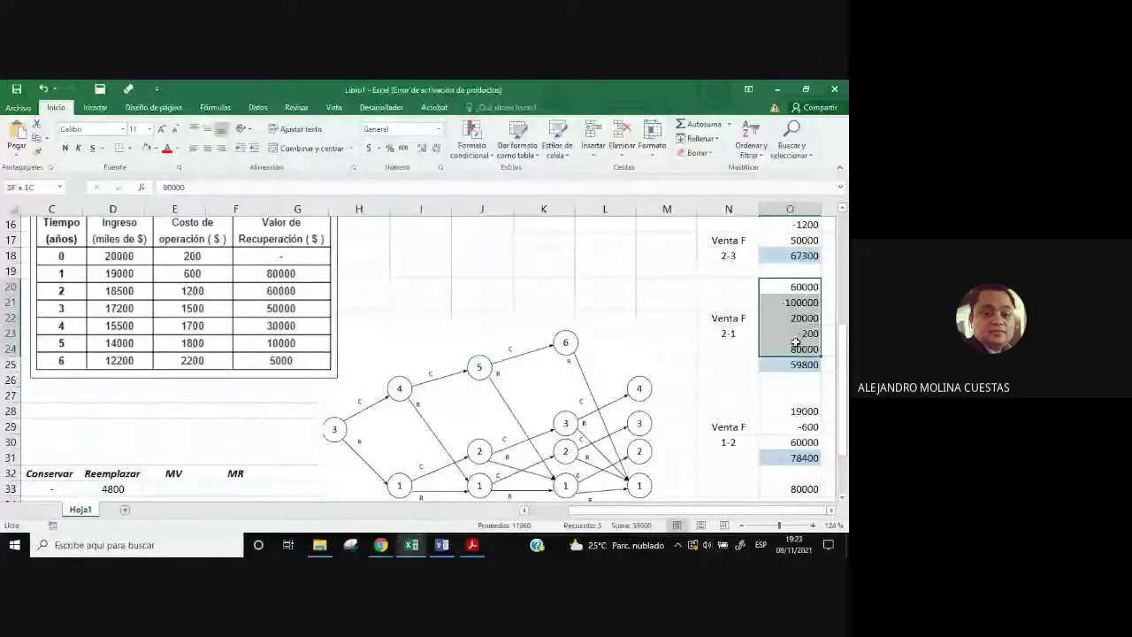
left_click_drag(796, 343, 795, 347)
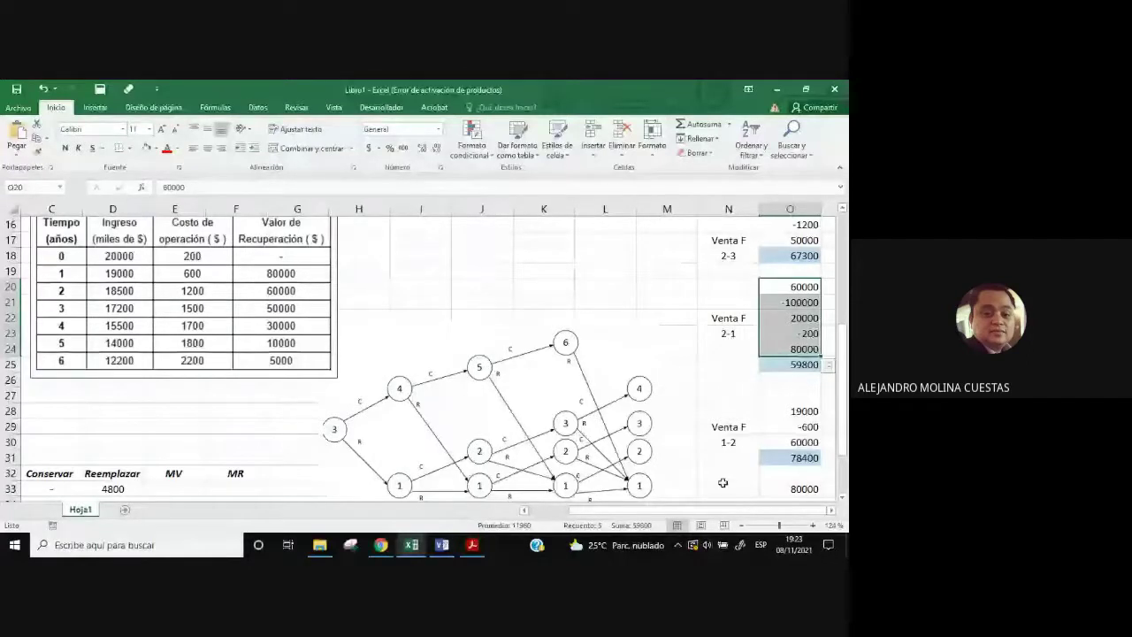
Enter 59800 as the Reemplazar value for destination 2 in cell D35.
scroll(144, 378, "down", 3)
left_click(143, 378)
type("5")
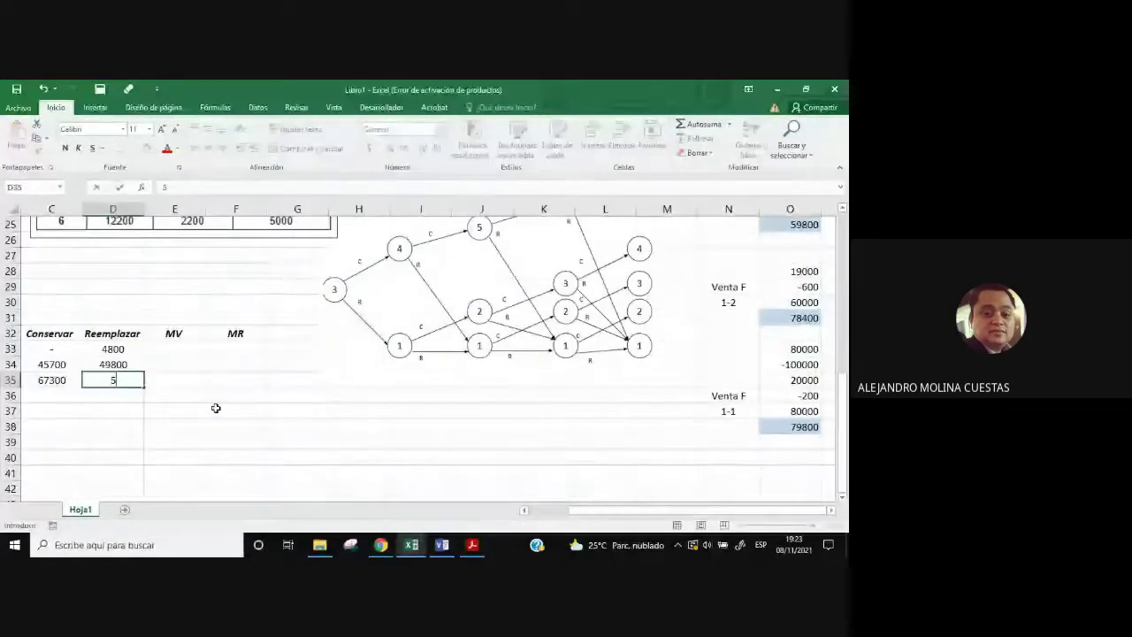
type("9800")
left_click(216, 408)
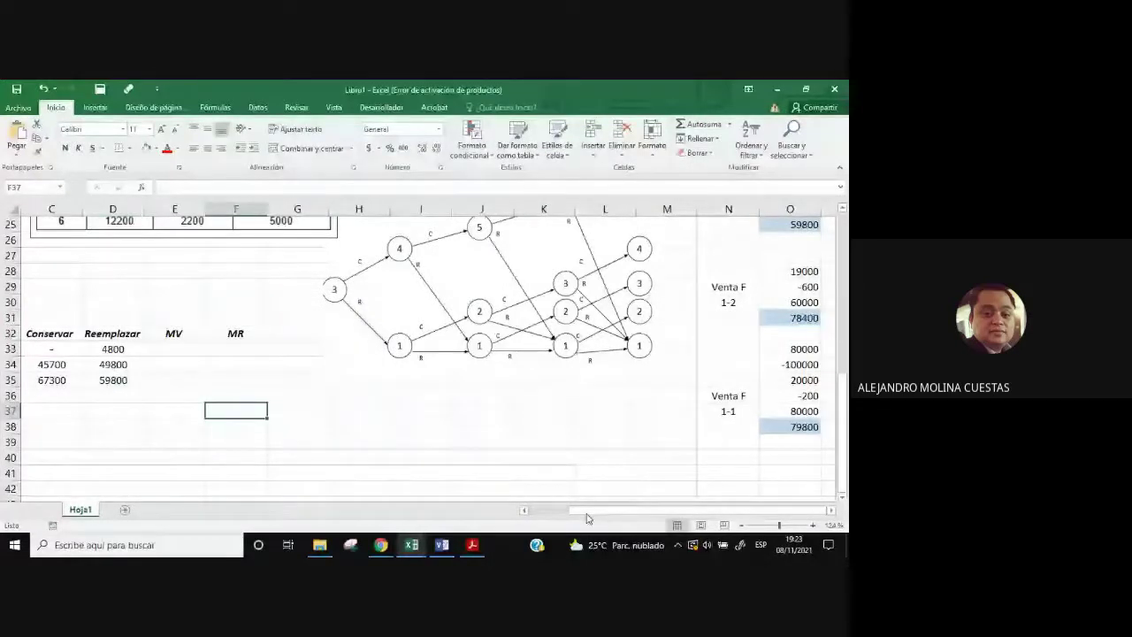
Review the Venta F 1-2 block in column O for destination 1, selecting its amounts from O28 to O30.
scroll(587, 515, "left", 2)
key("Left")
key("Left")
key("Left")
key("Up")
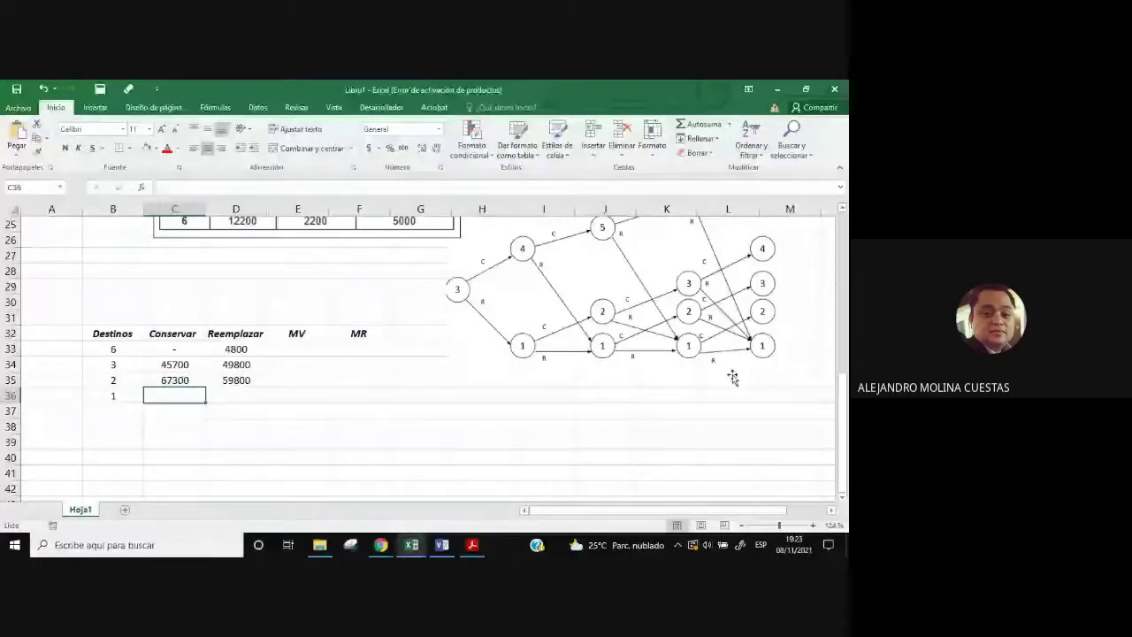
left_click_drag(624, 512, 661, 511)
left_click(726, 304)
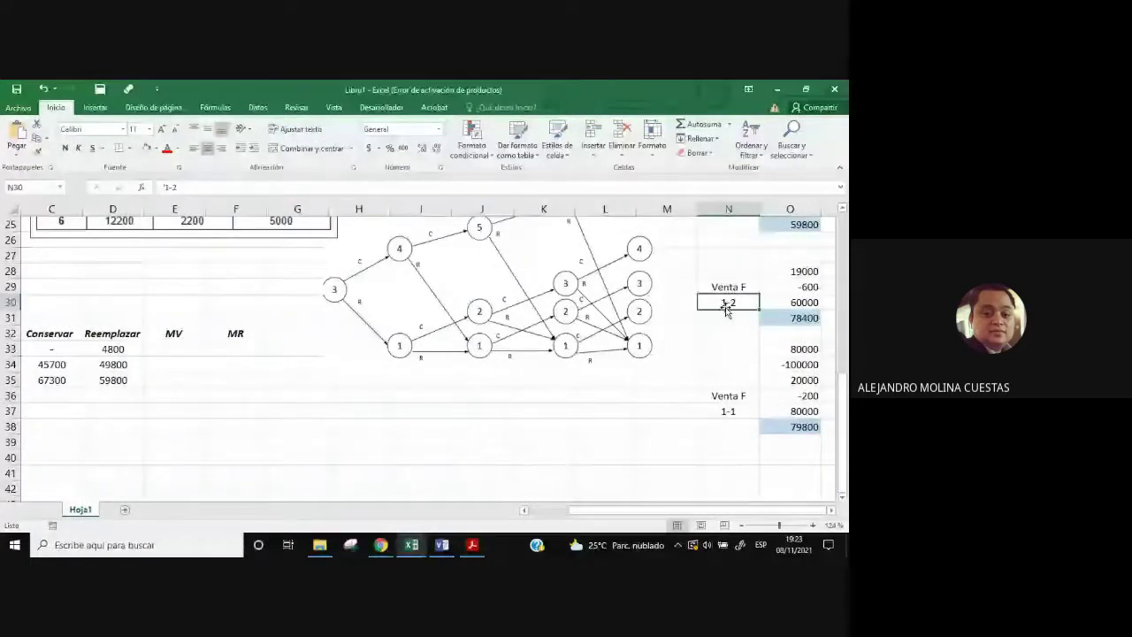
scroll(405, 394, "up", 2)
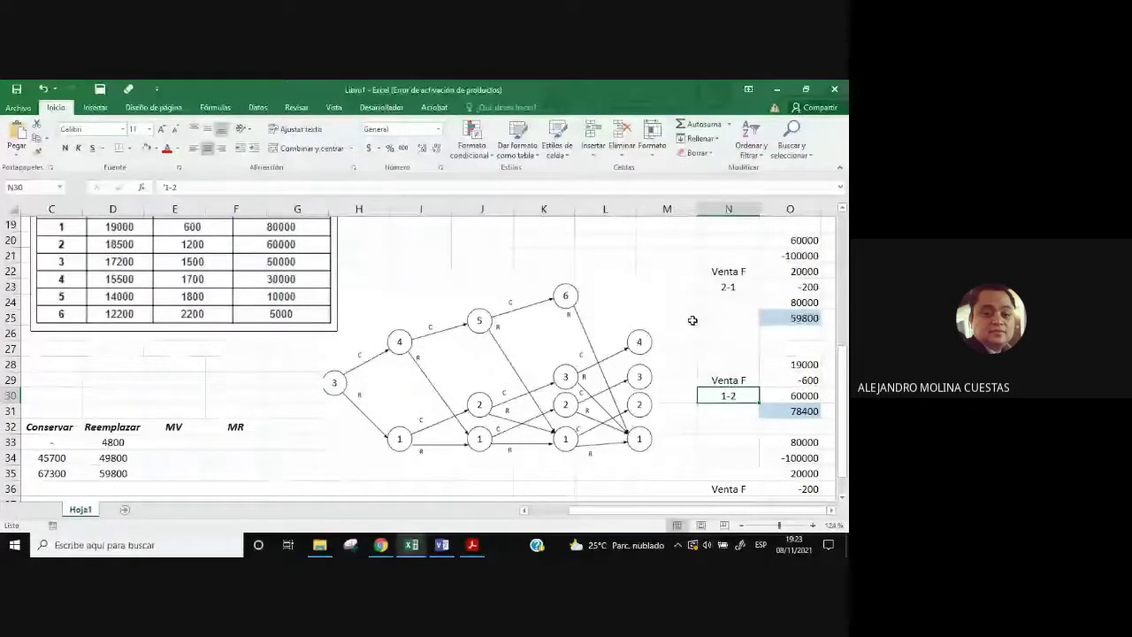
key("Up")
key("Right")
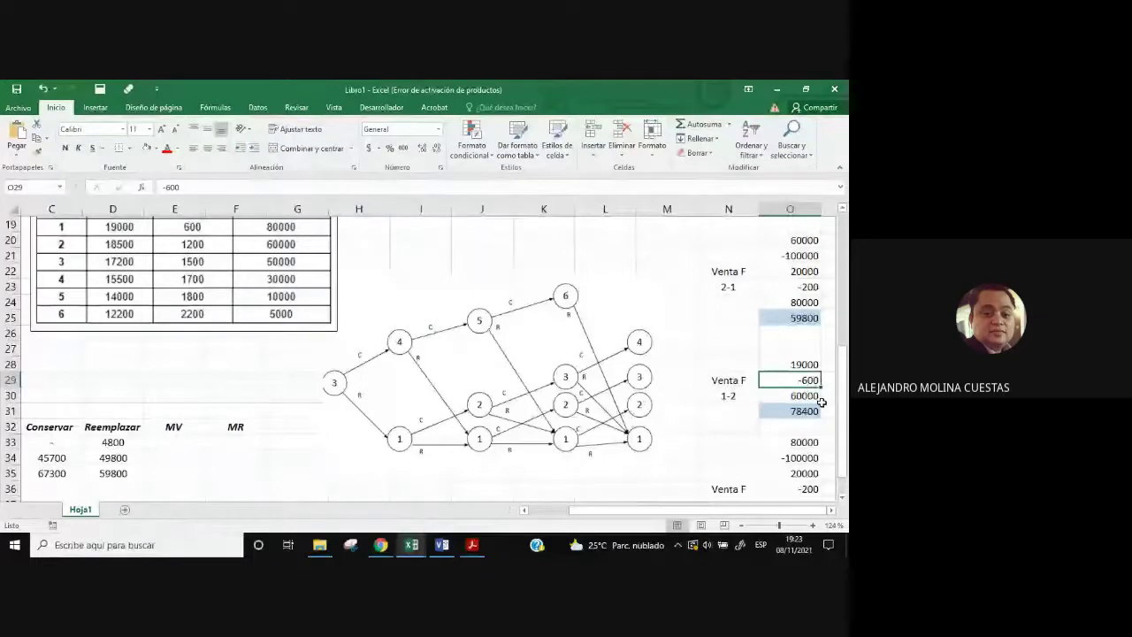
left_click_drag(789, 364, 790, 395)
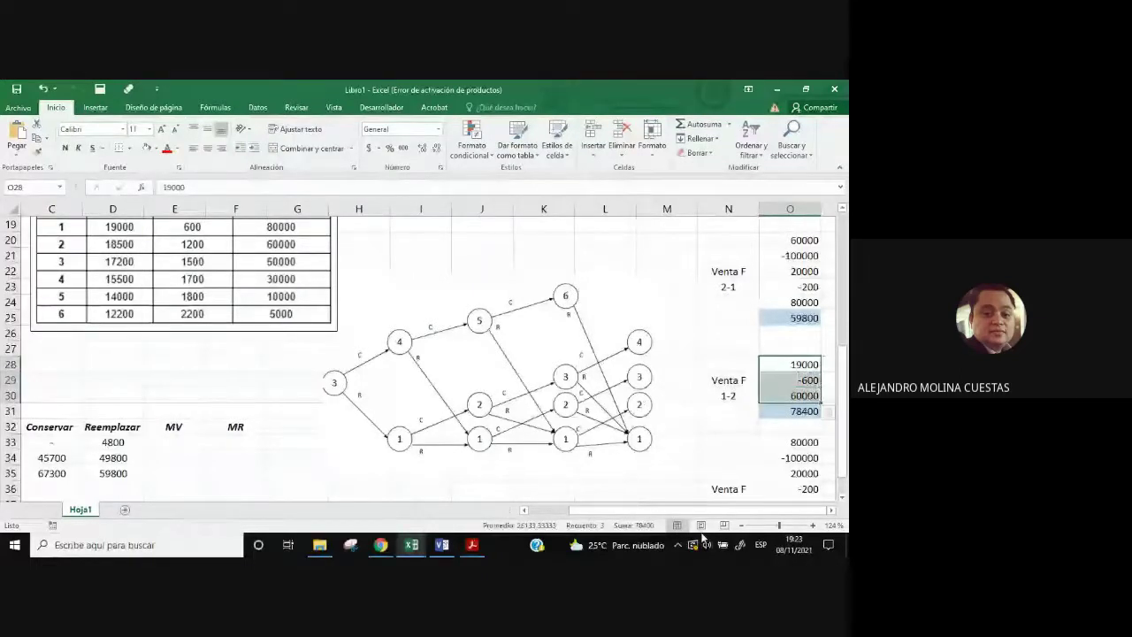
scroll(703, 531, "down", 2)
left_click_drag(619, 510, 511, 517)
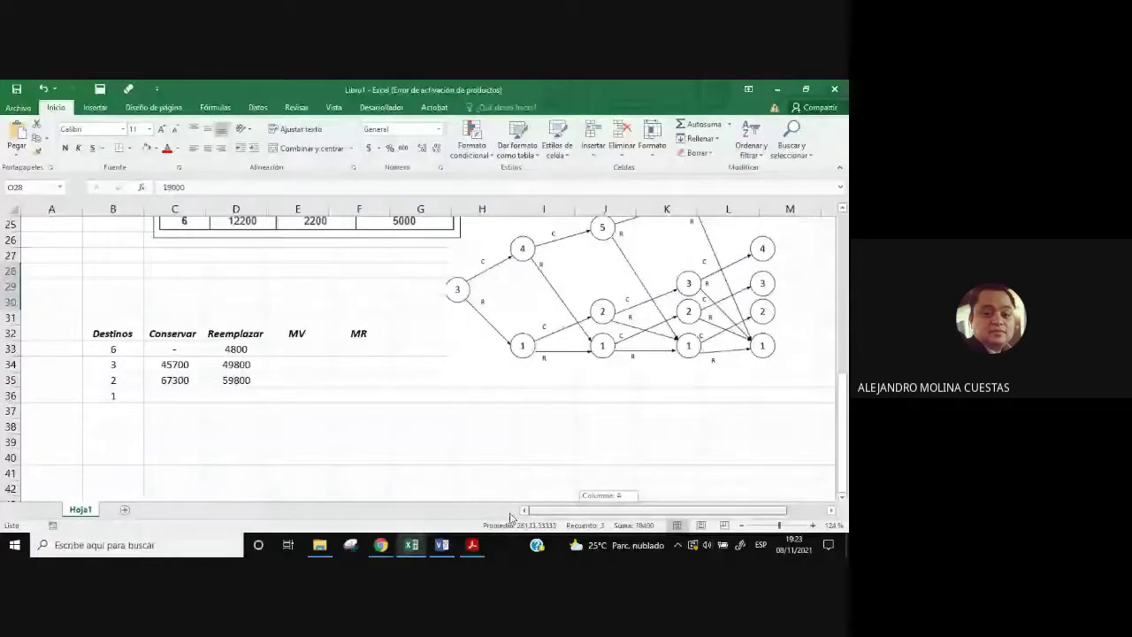
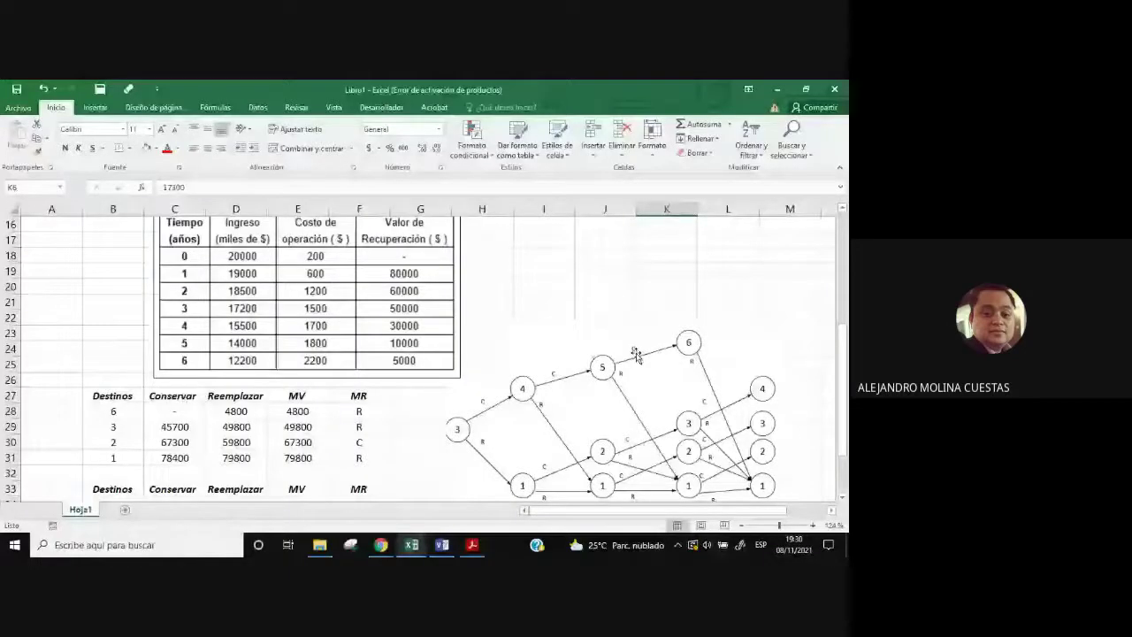
Check the sum of 17300 and 49800 in K16:K17 and enter 67100 as the second table's Conservar value for destination 2 in C35.
scroll(636, 354, "up", 5)
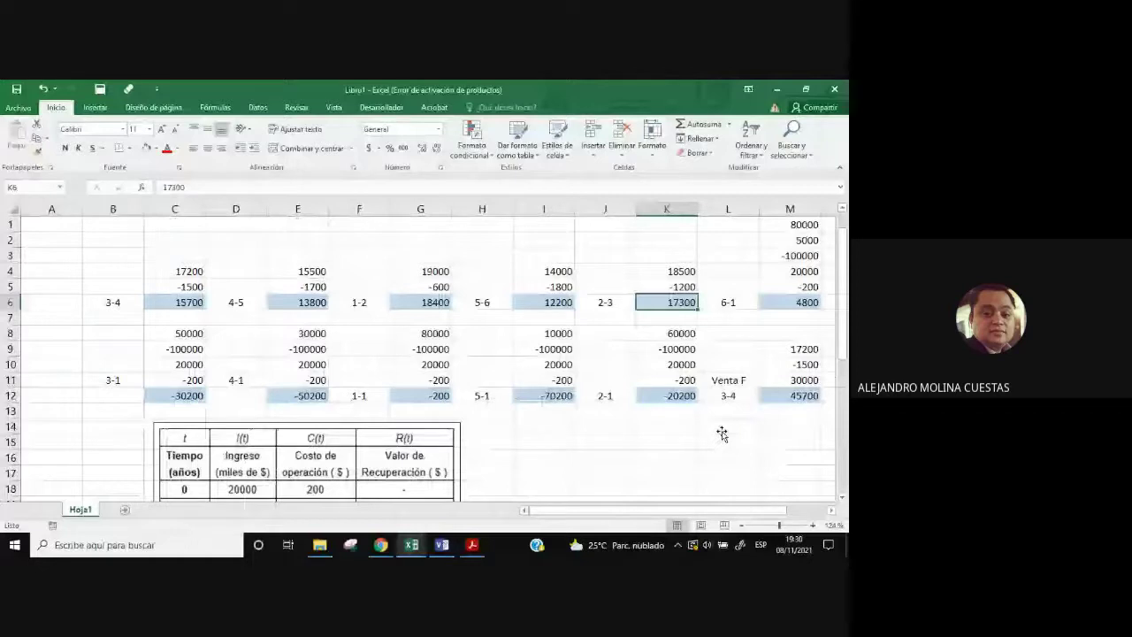
scroll(721, 432, "down", 7)
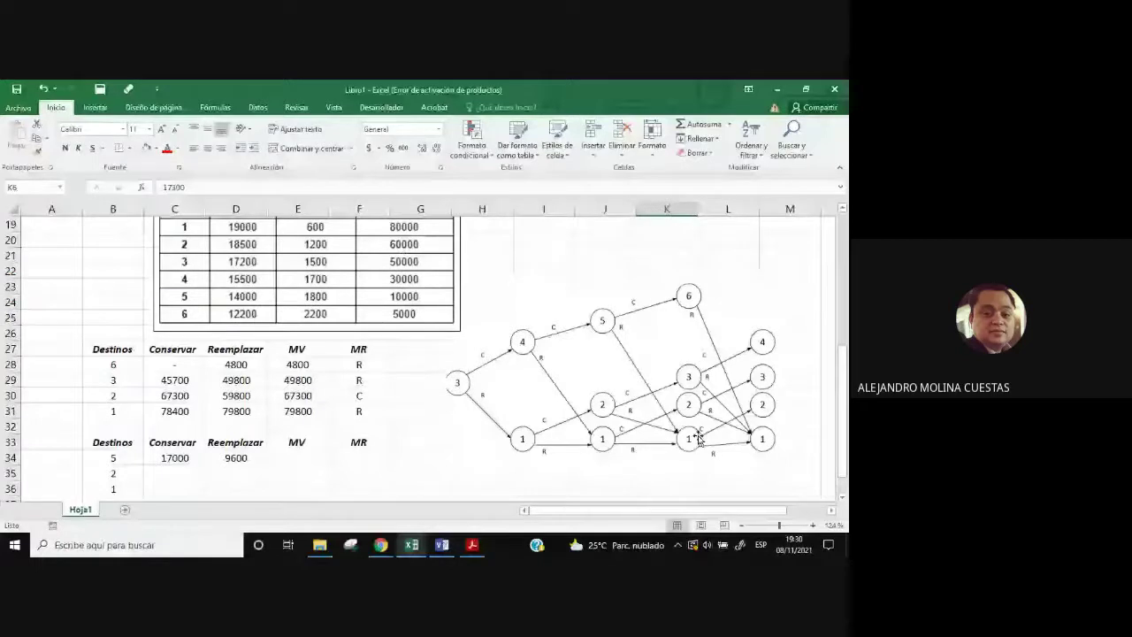
scroll(698, 439, "up", 6)
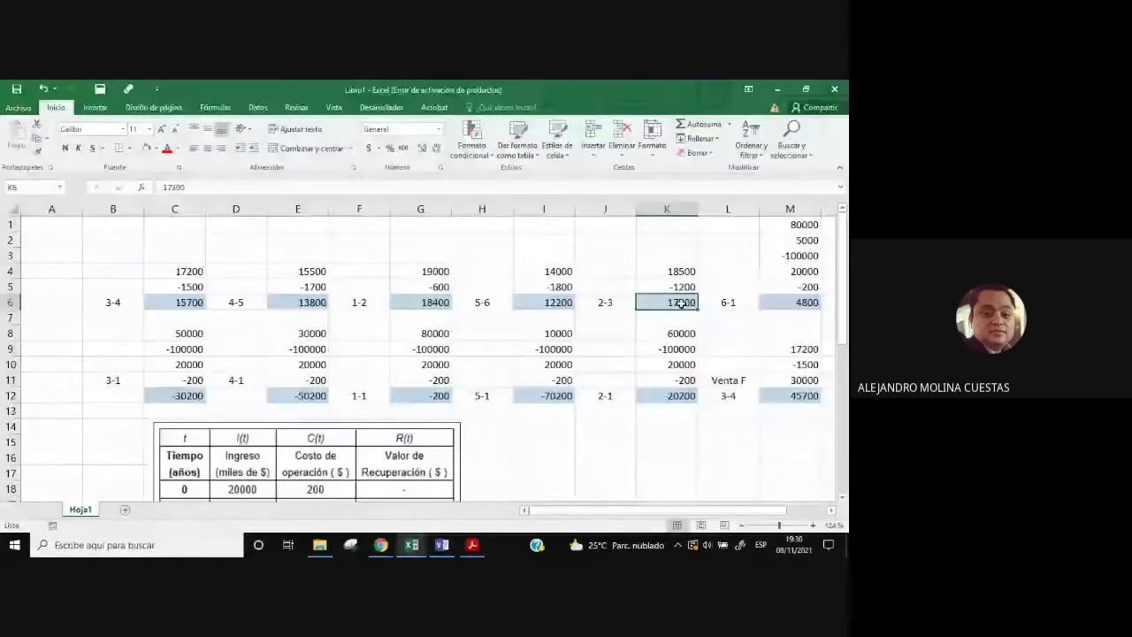
scroll(616, 418, "down", 3)
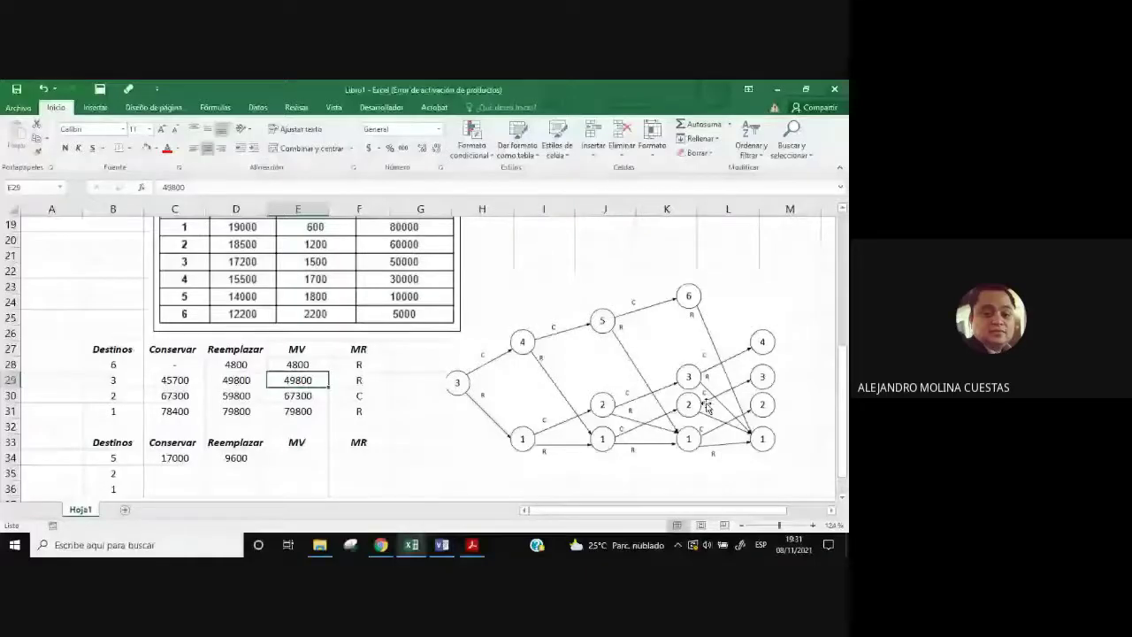
scroll(681, 338, "up", 6)
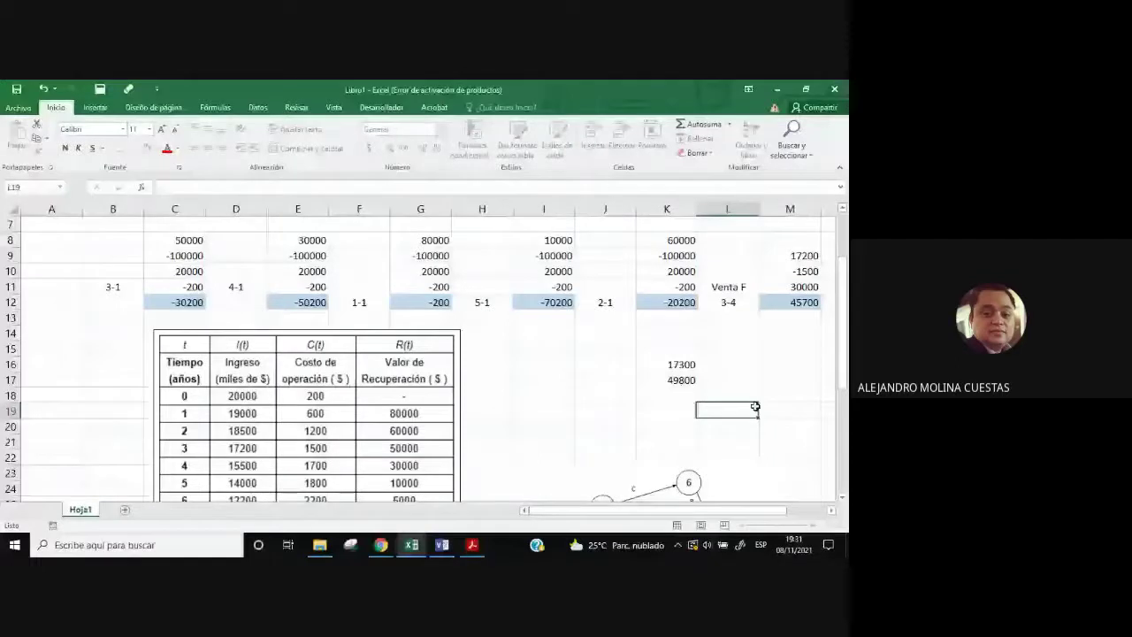
left_click_drag(666, 365, 666, 380)
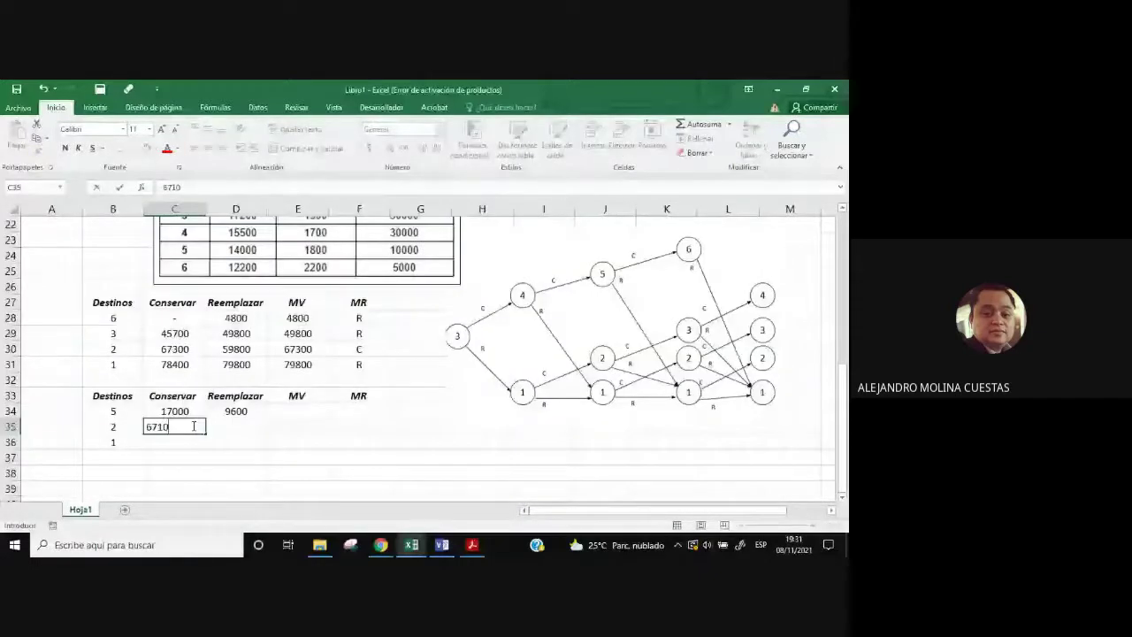
type("0")
key("ctrl+Return")
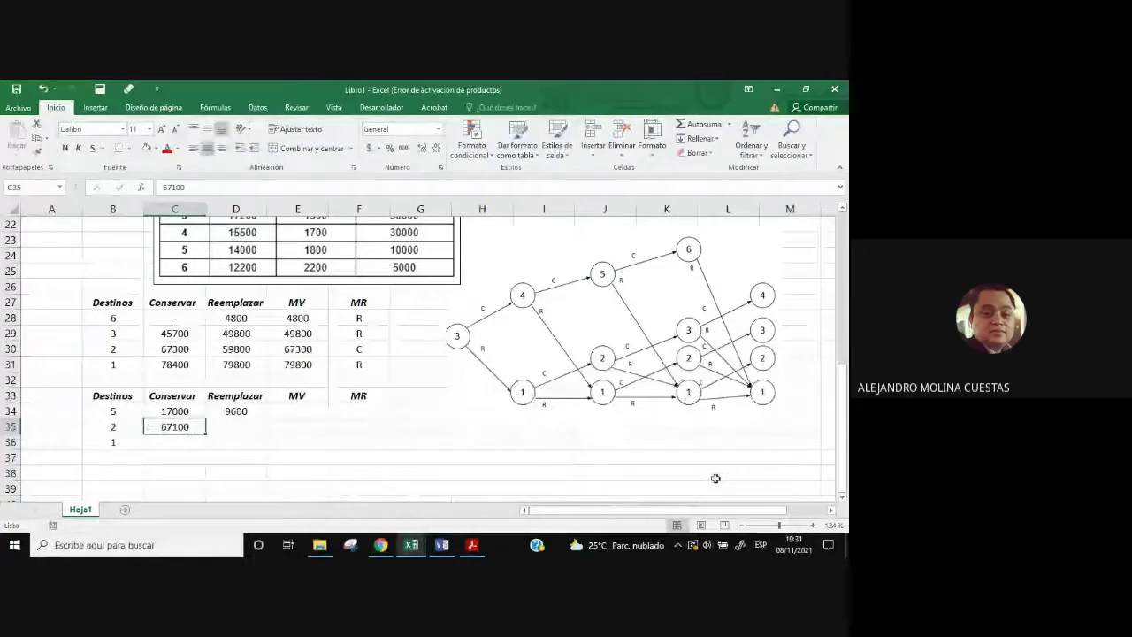
Review the 2-1 replacement block in column K, examining its amounts and selecting them from K8 to K11.
scroll(715, 477, "up", 6)
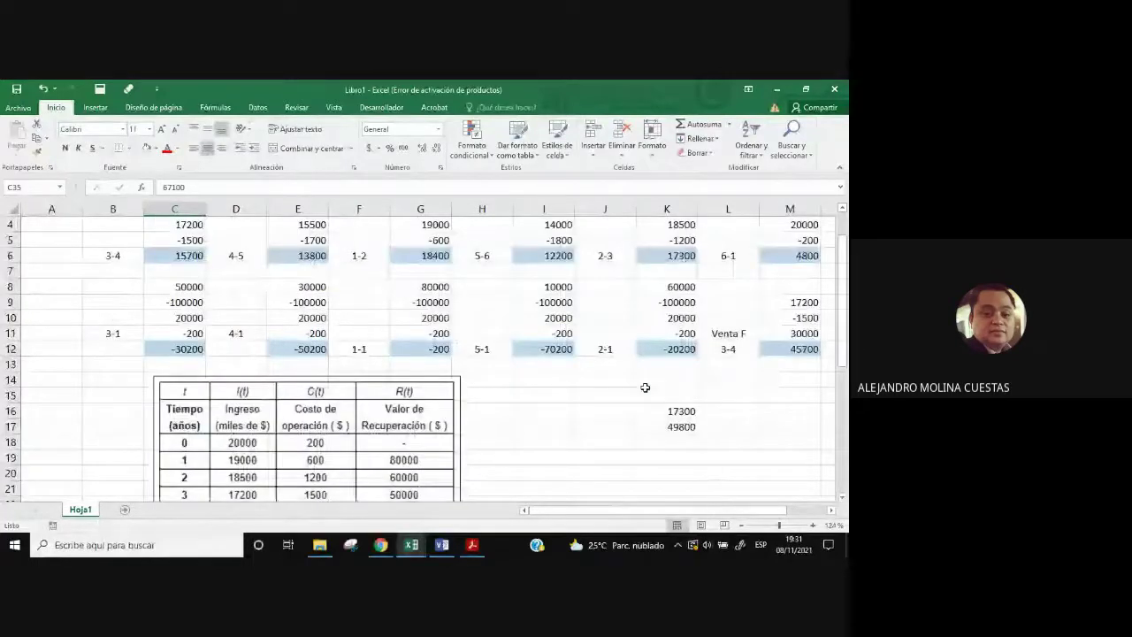
scroll(654, 407, "up", 1)
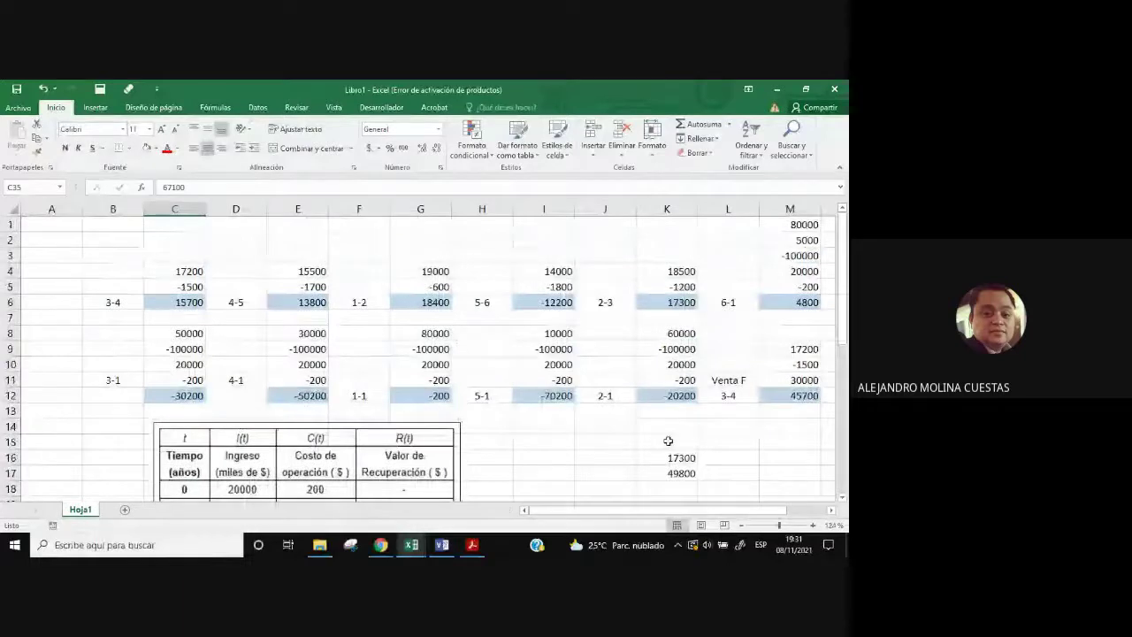
left_click(604, 395)
scroll(238, 442, "down", 2)
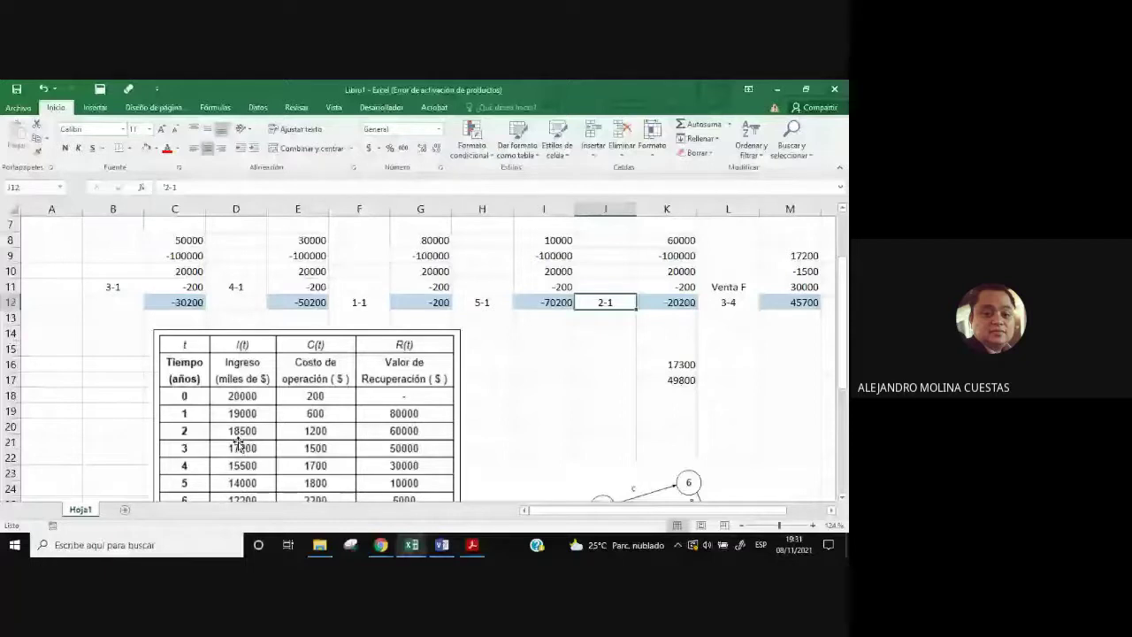
scroll(239, 442, "up", 1)
key("Up")
key("Up")
key("Up")
key("Up")
key("Right")
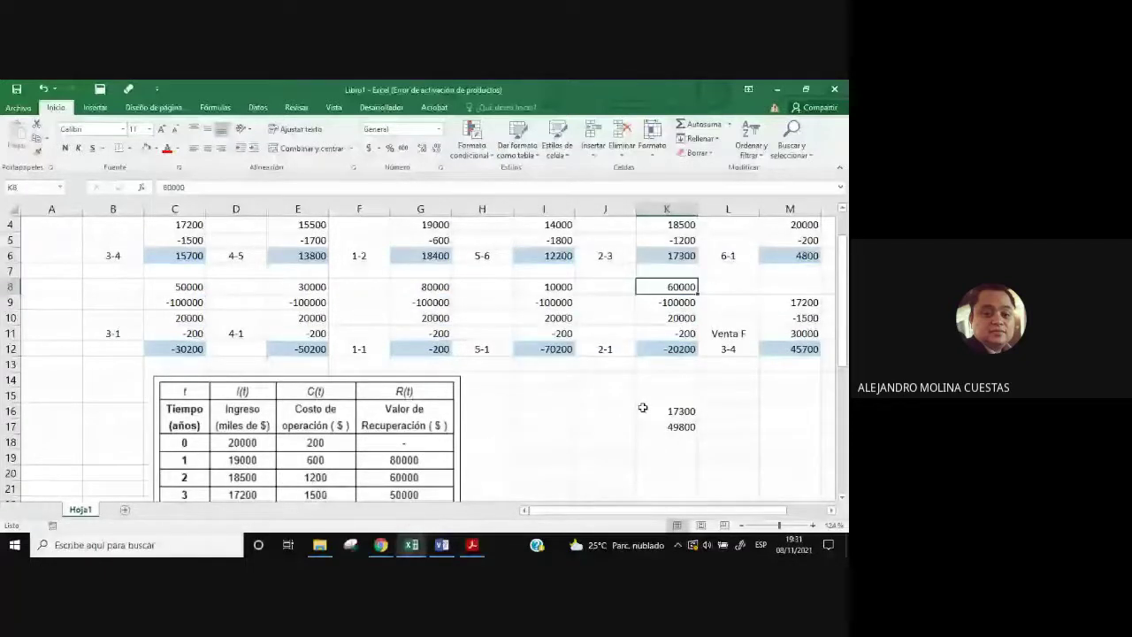
left_click(666, 303)
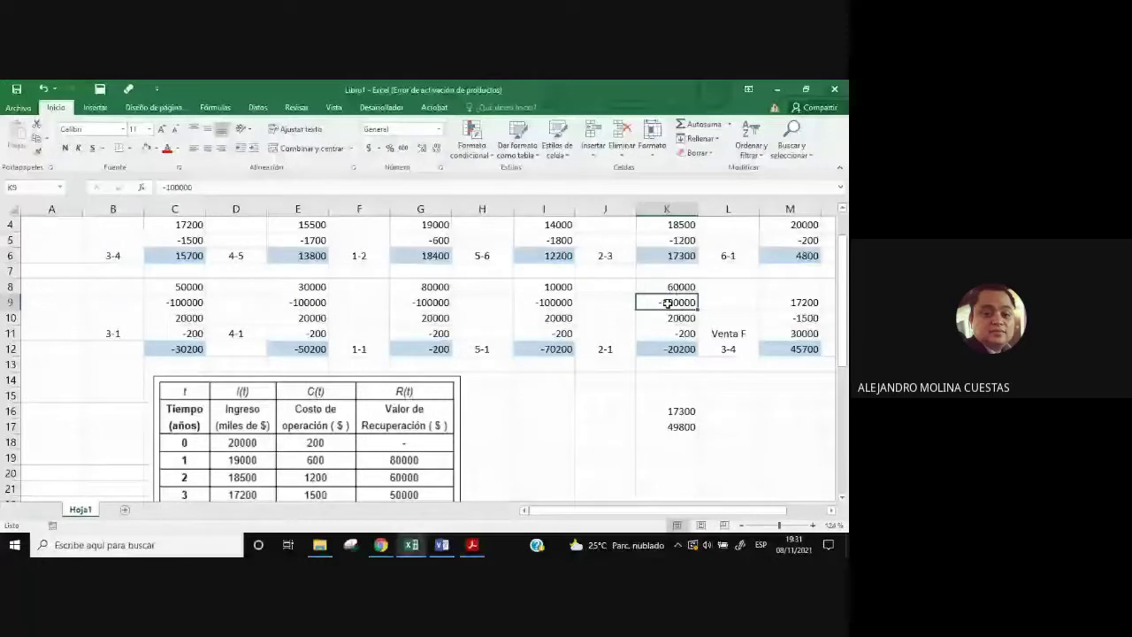
key("Down")
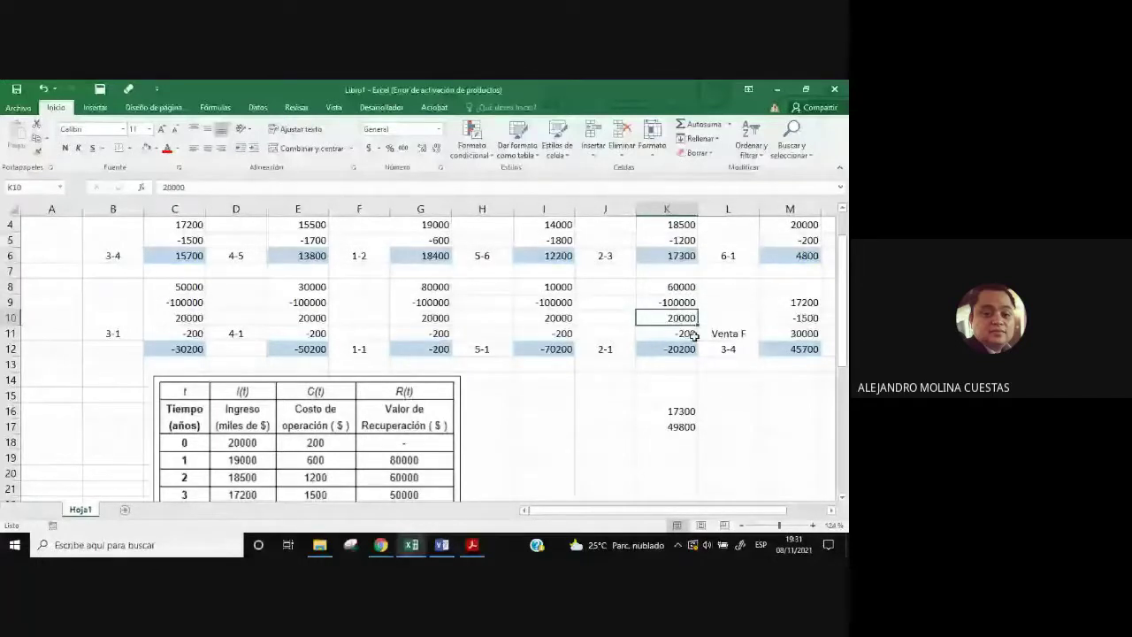
left_click_drag(676, 287, 677, 331)
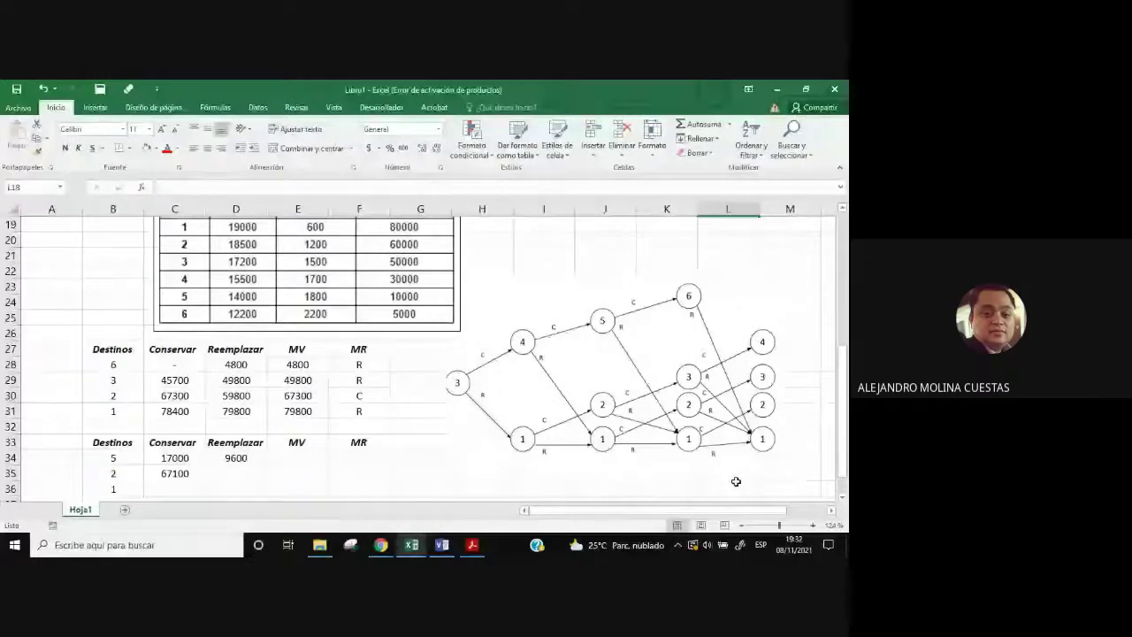
Set cell K17, beneath the -20200 amount, to 79800, the MV of destination 1 in the first table.
scroll(735, 481, "up", 6)
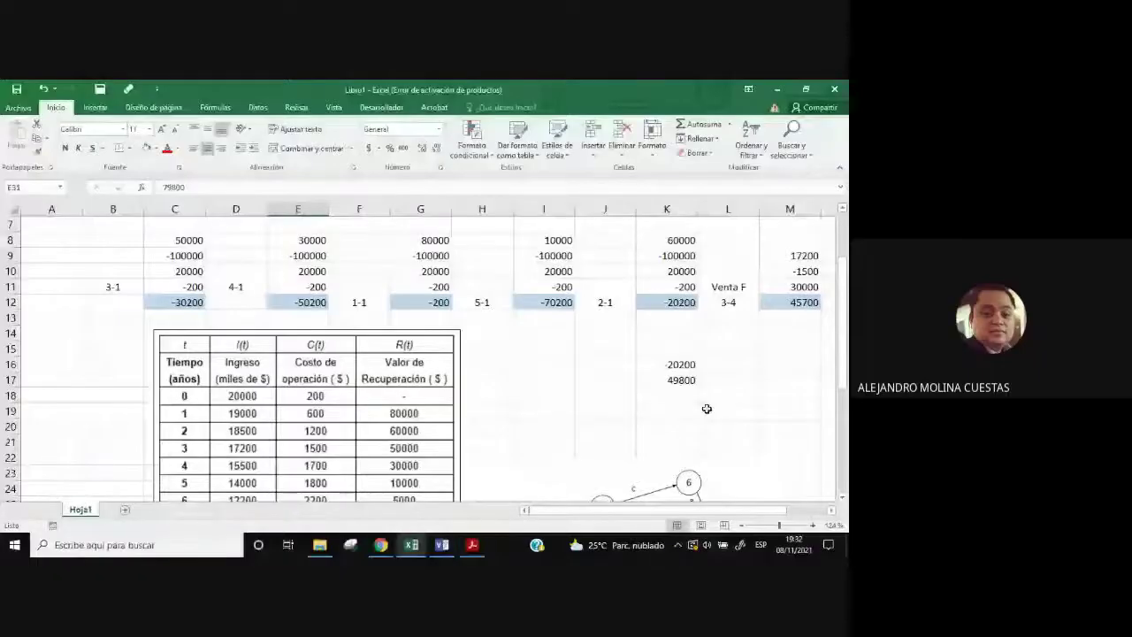
left_click(667, 379)
type("79800")
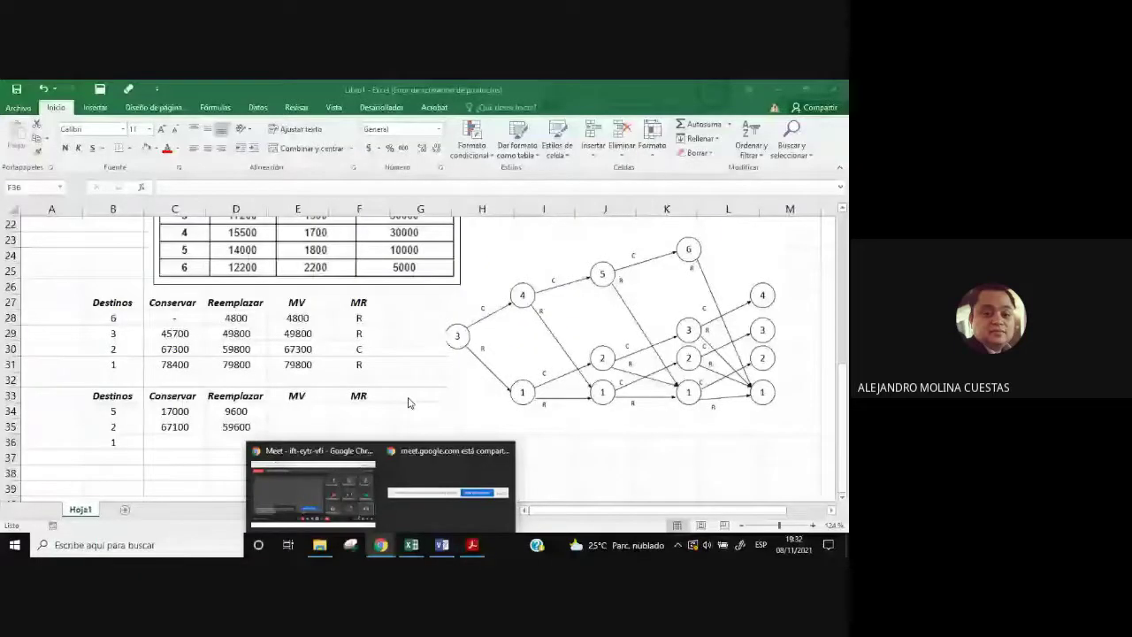
Set cell K16 to 18400, the result of the 1-2 block in G6, for destination 1's Conservar calculation.
left_click(175, 441)
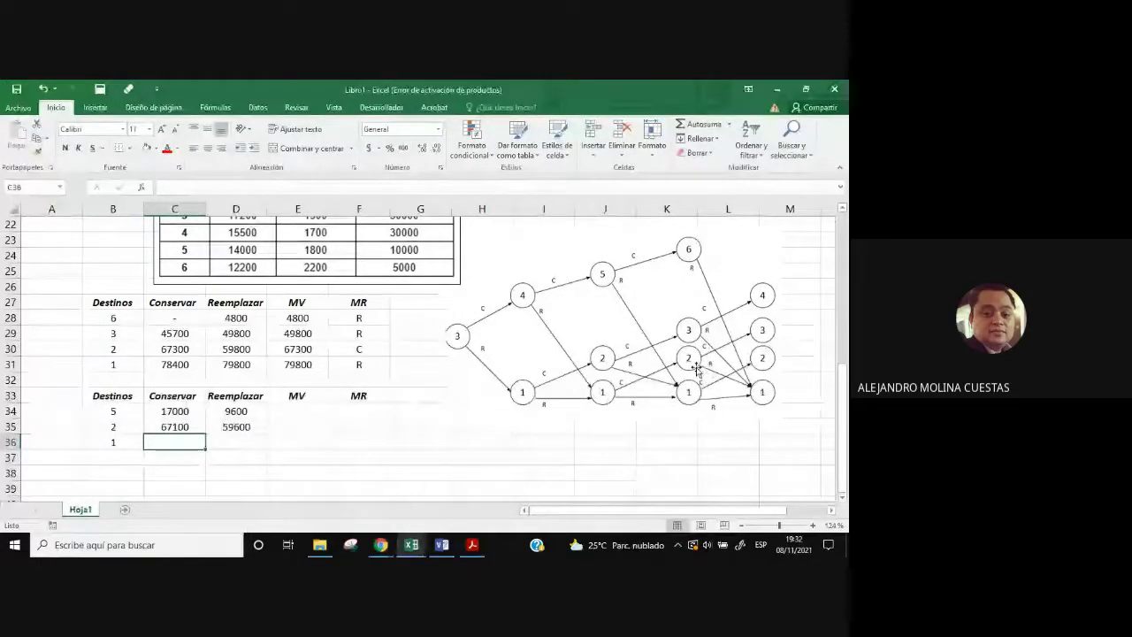
scroll(696, 370, "up", 6)
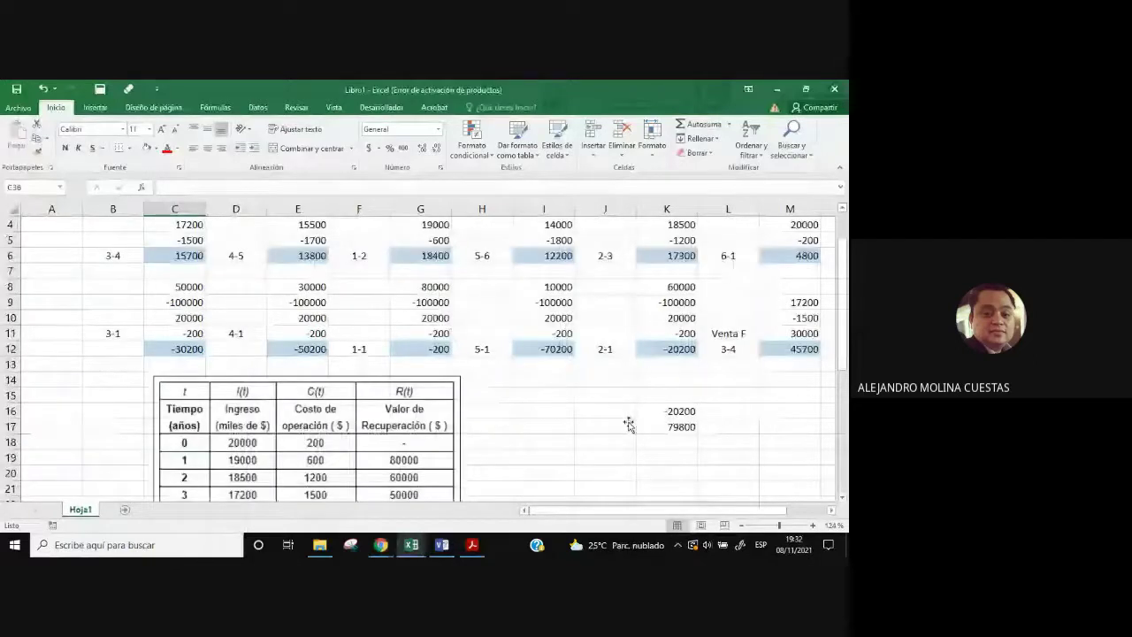
scroll(428, 274, "up", 1)
left_click(428, 275)
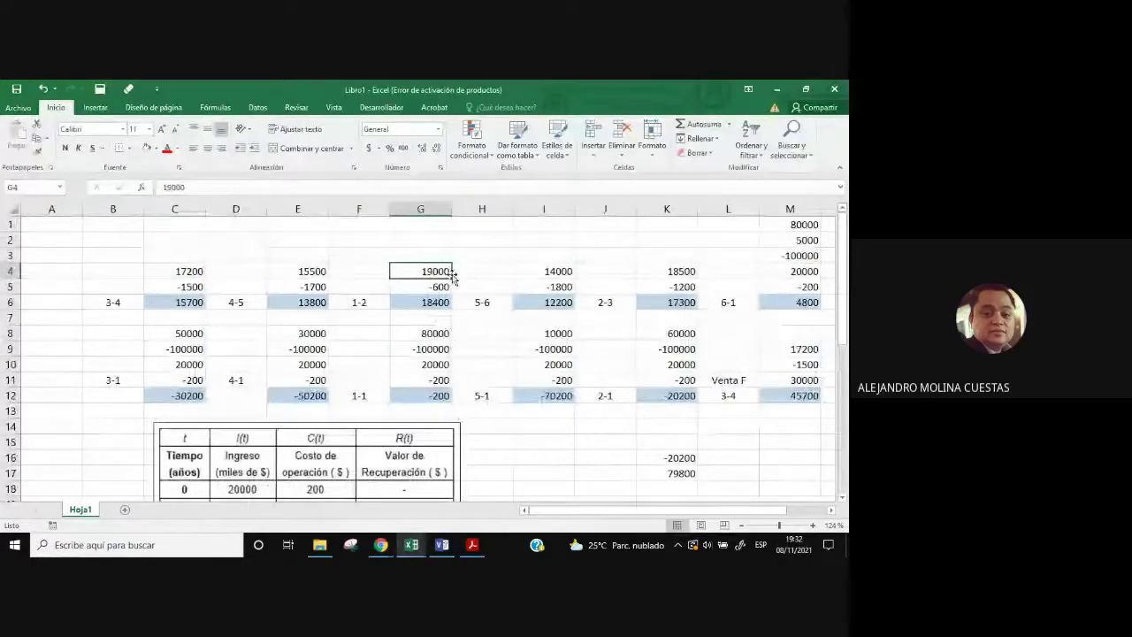
left_click(672, 457)
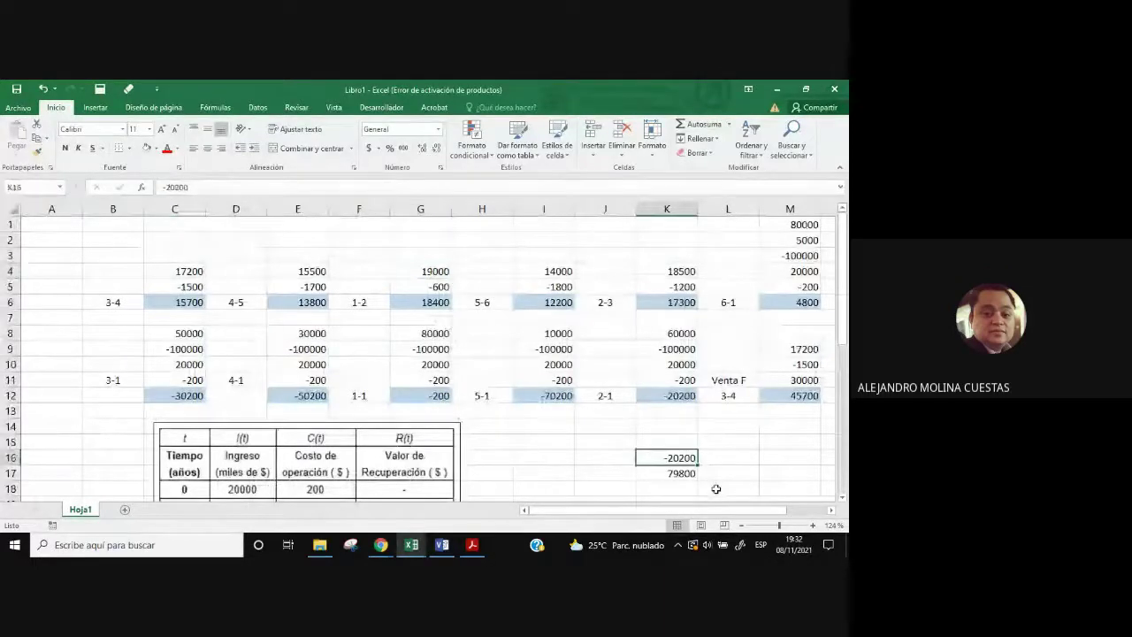
left_click(720, 474)
scroll(514, 450, "down", 2)
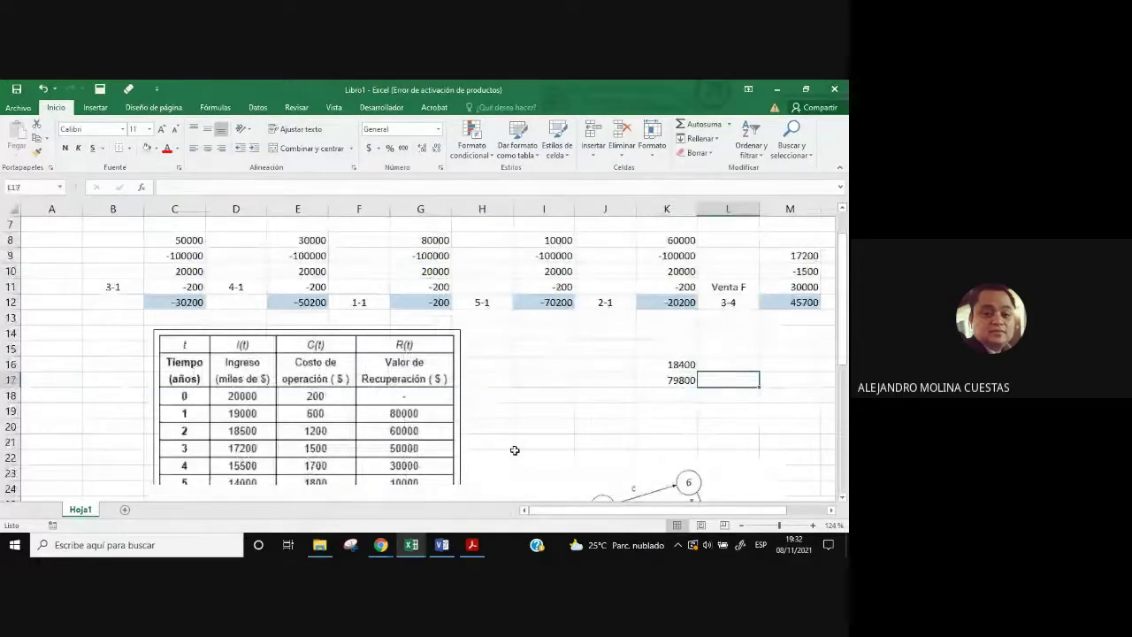
Set cell K17, beneath the 18400 amount, to 67300, the MV of destination 2 in the first table.
scroll(515, 450, "down", 4)
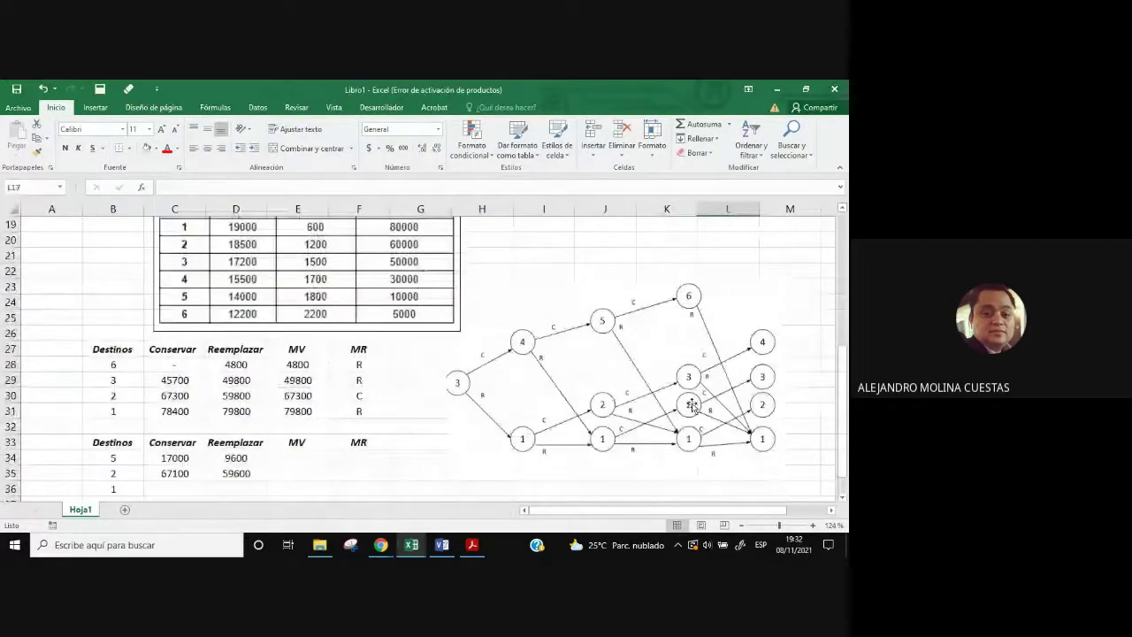
left_click(297, 395)
scroll(585, 472, "up", 6)
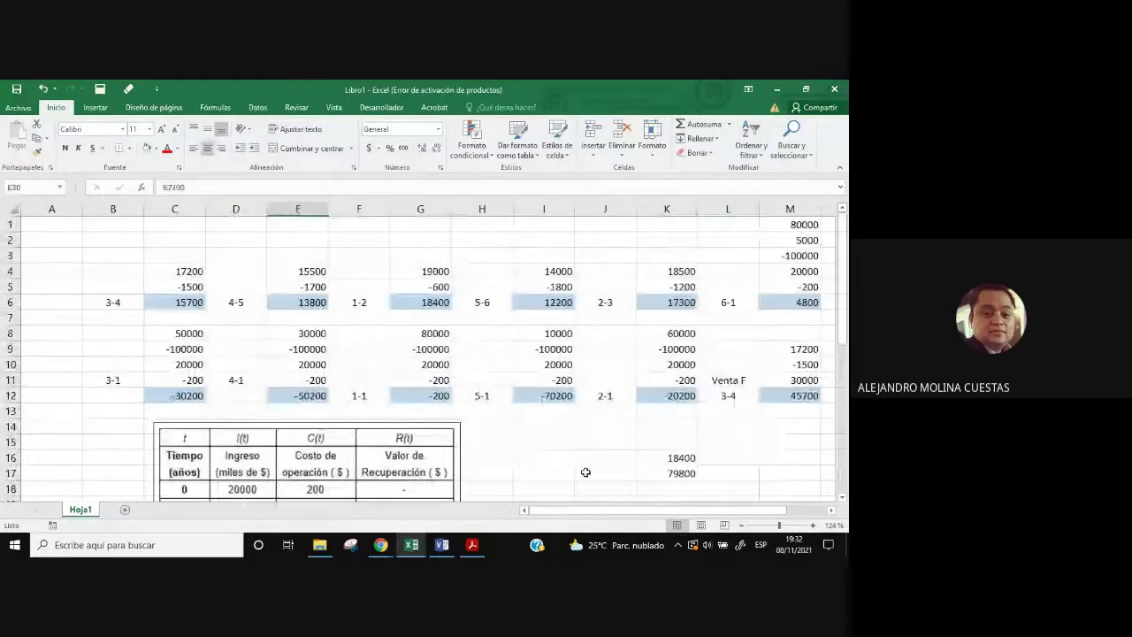
scroll(586, 472, "down", 2)
left_click(681, 354)
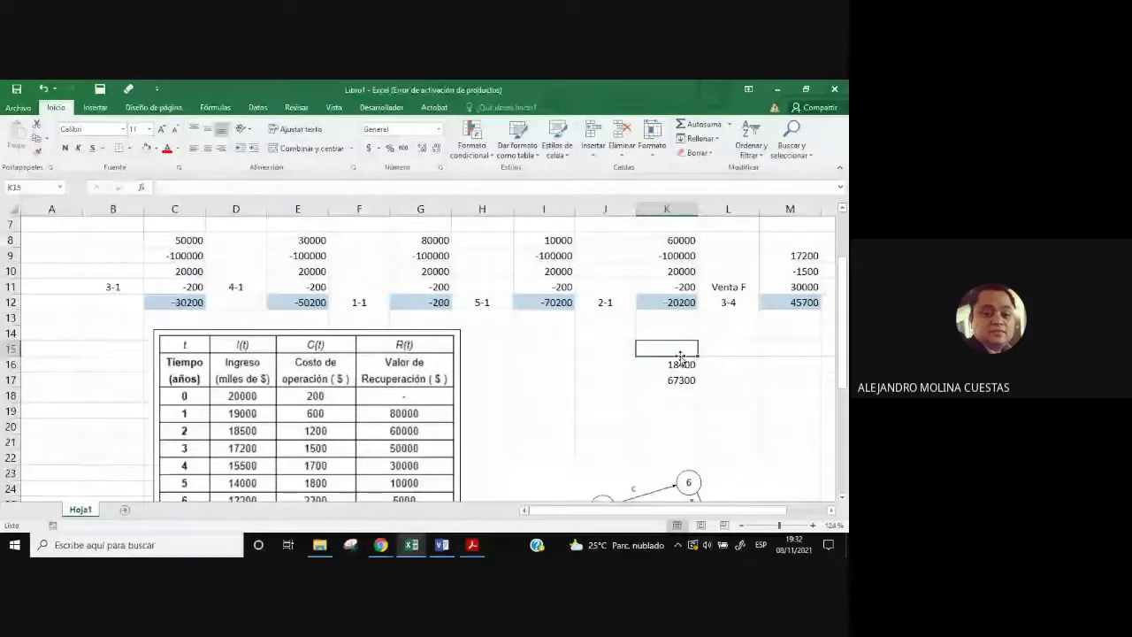
Review the 1-2 block and the first table's destination 2 row as the sources of the amounts in K16:K17.
left_click_drag(681, 363, 681, 380)
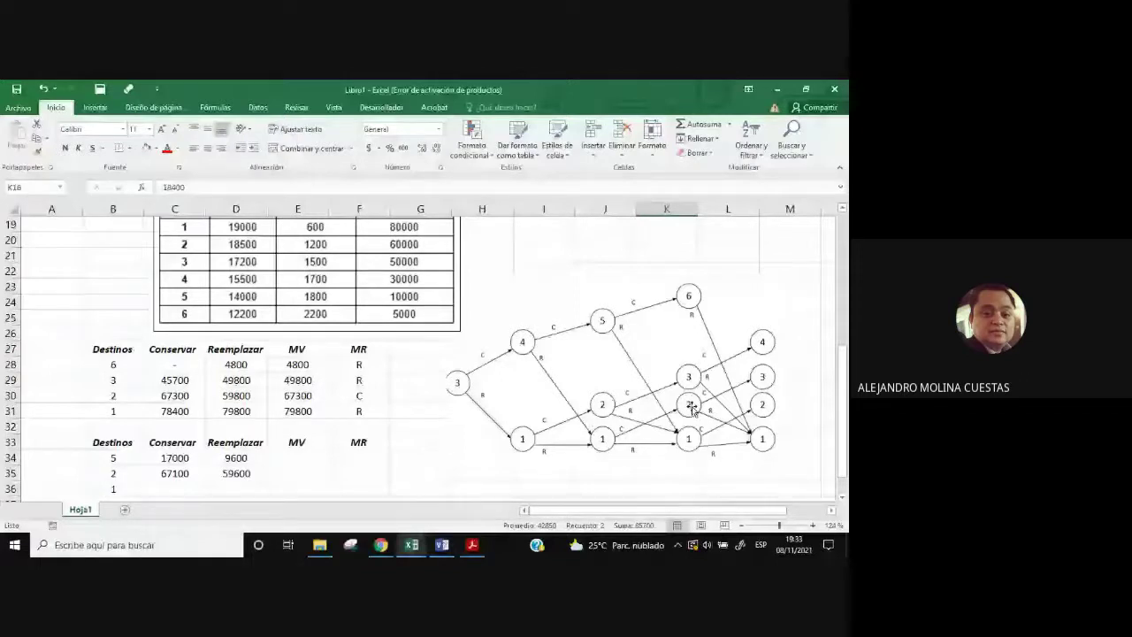
scroll(692, 407, "up", 6)
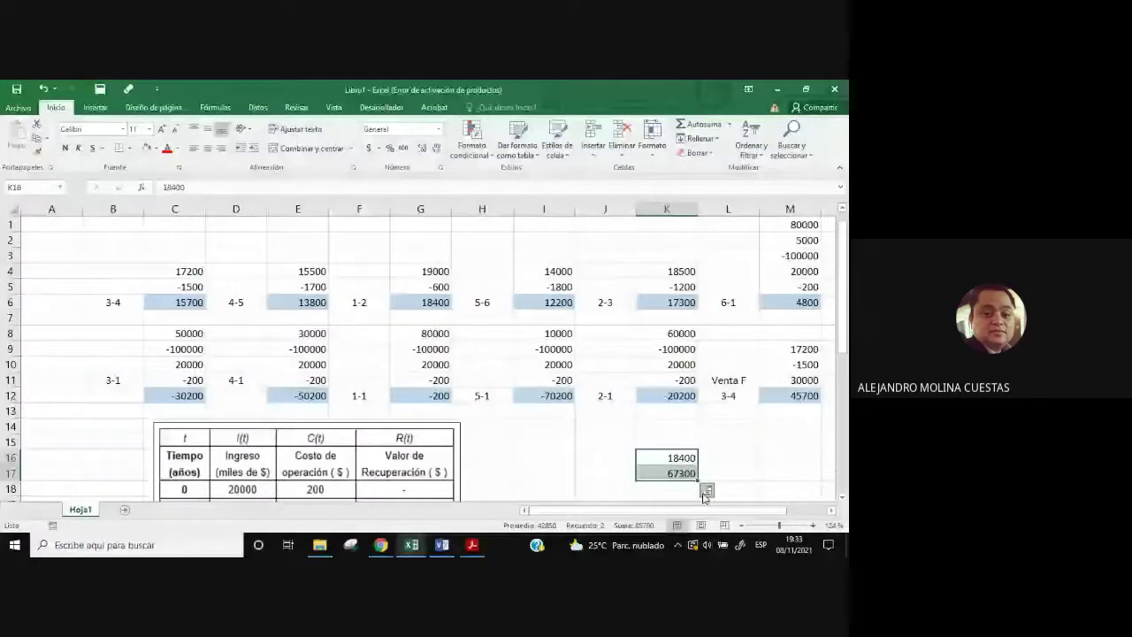
key("ctrl+z")
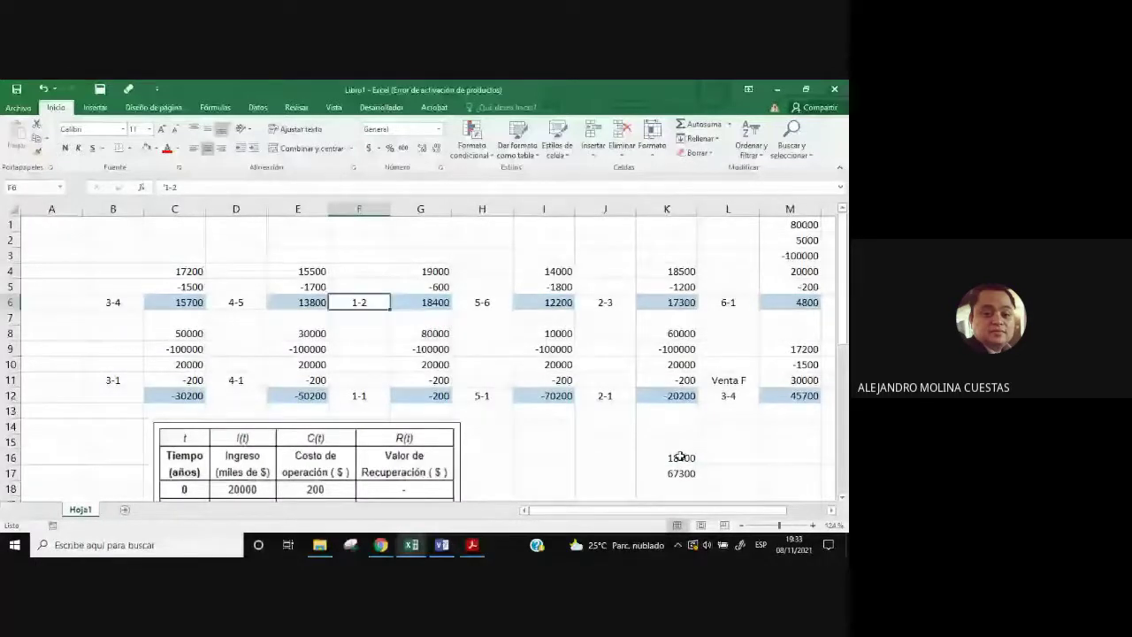
left_click(679, 455)
scroll(757, 478, "down", 6)
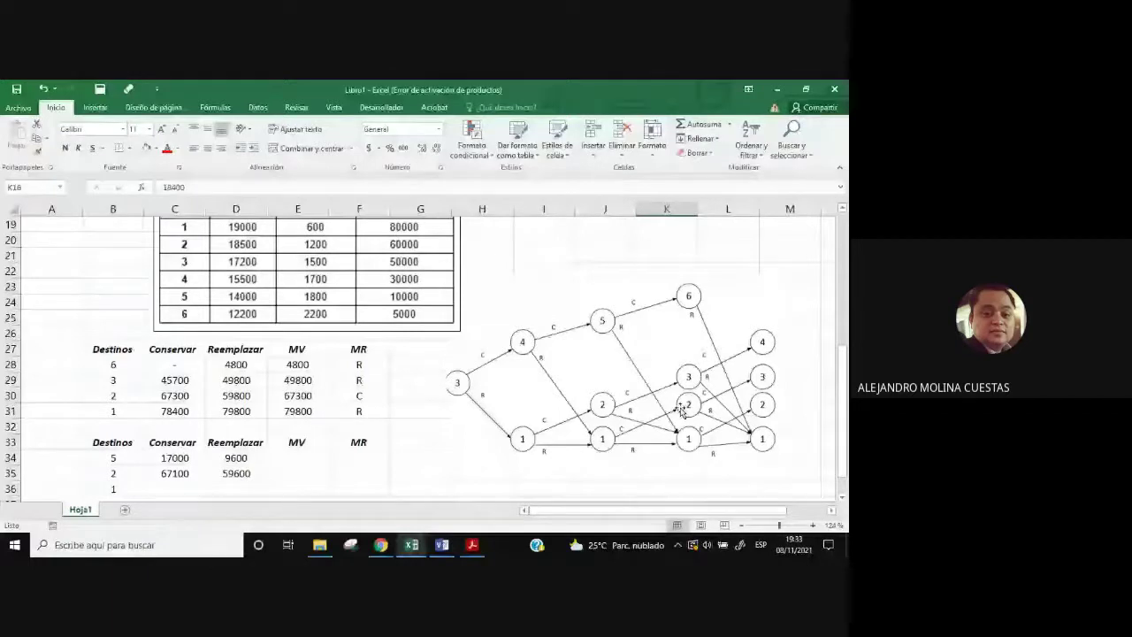
left_click_drag(113, 395, 300, 395)
scroll(698, 338, "up", 2)
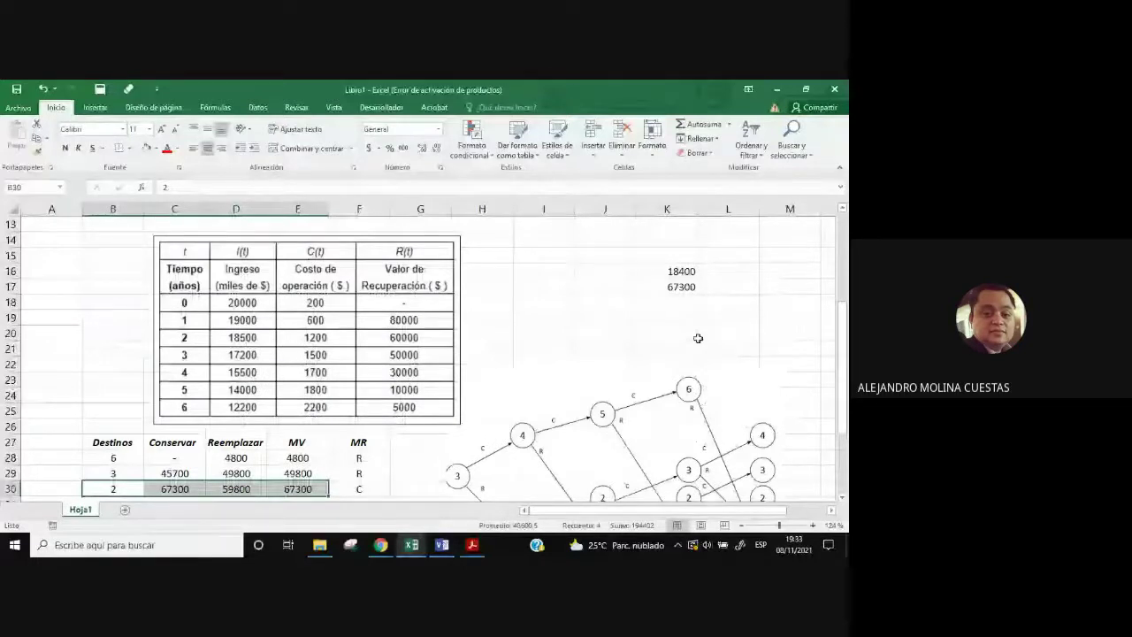
left_click(681, 287)
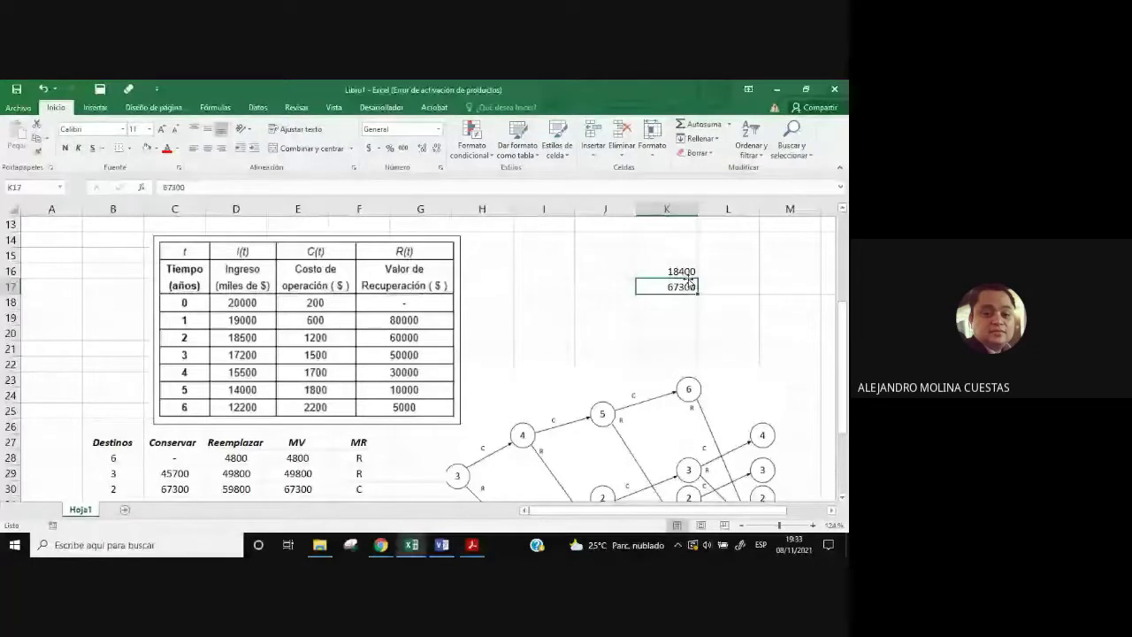
Check the sum of 18400 and 67300 in K16:K17 and enter 85700 as the second table's Conservar value for destination 1 in C36.
left_click_drag(688, 275, 685, 287)
scroll(171, 399, "down", 4)
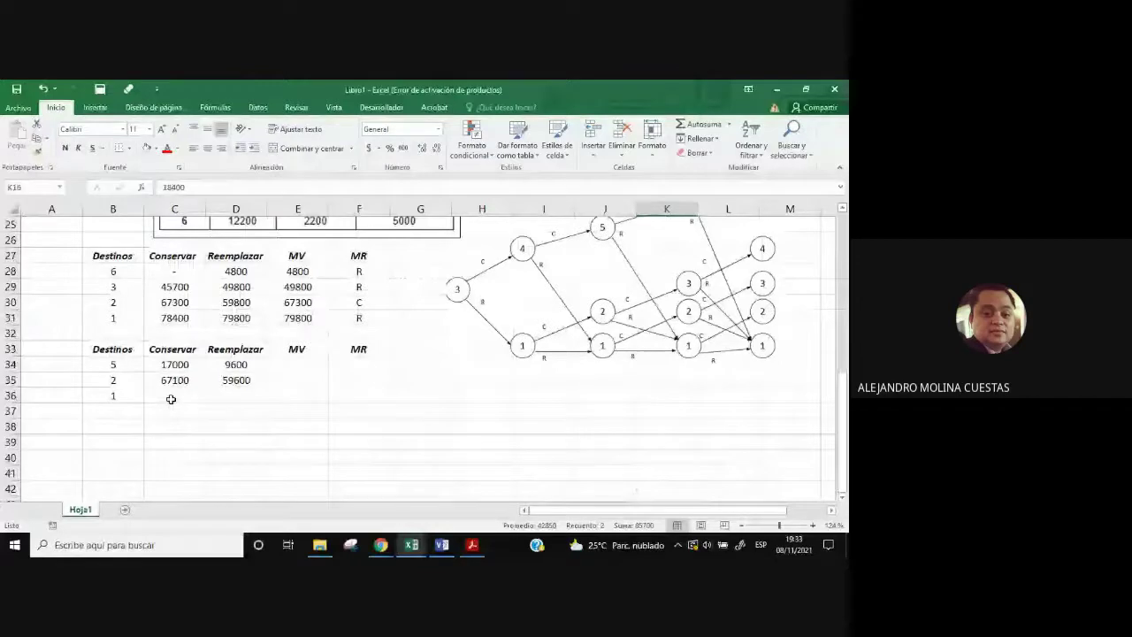
left_click(171, 399)
type("85700")
left_click(297, 395)
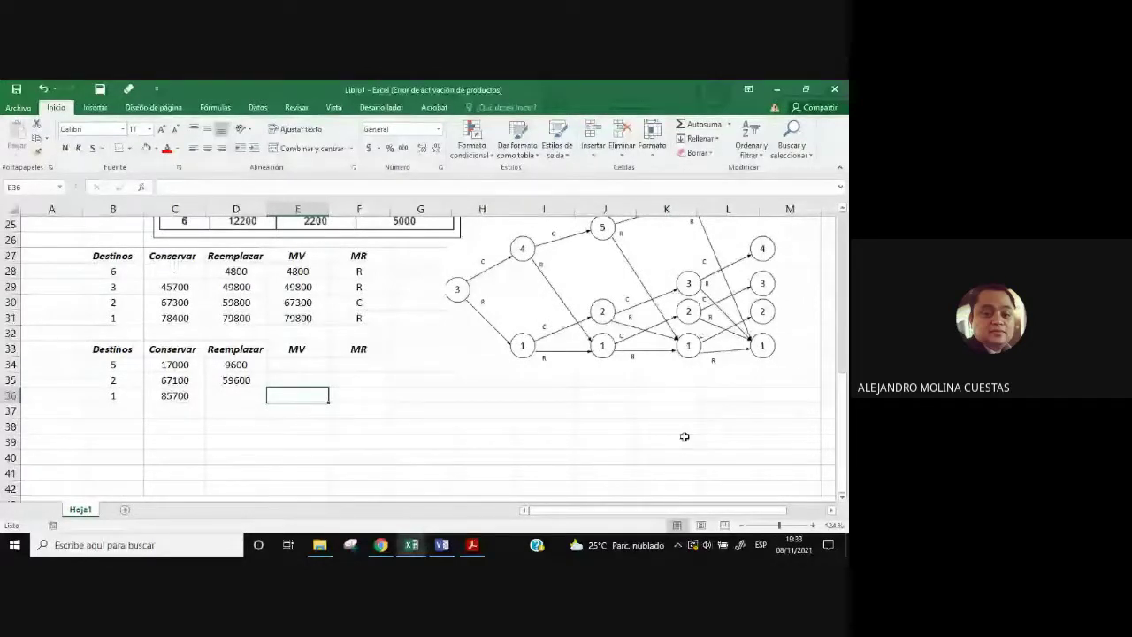
Examine the 1-1 replacement block in column G and set cell K16 to its result, -200.
scroll(326, 327, "up", 8)
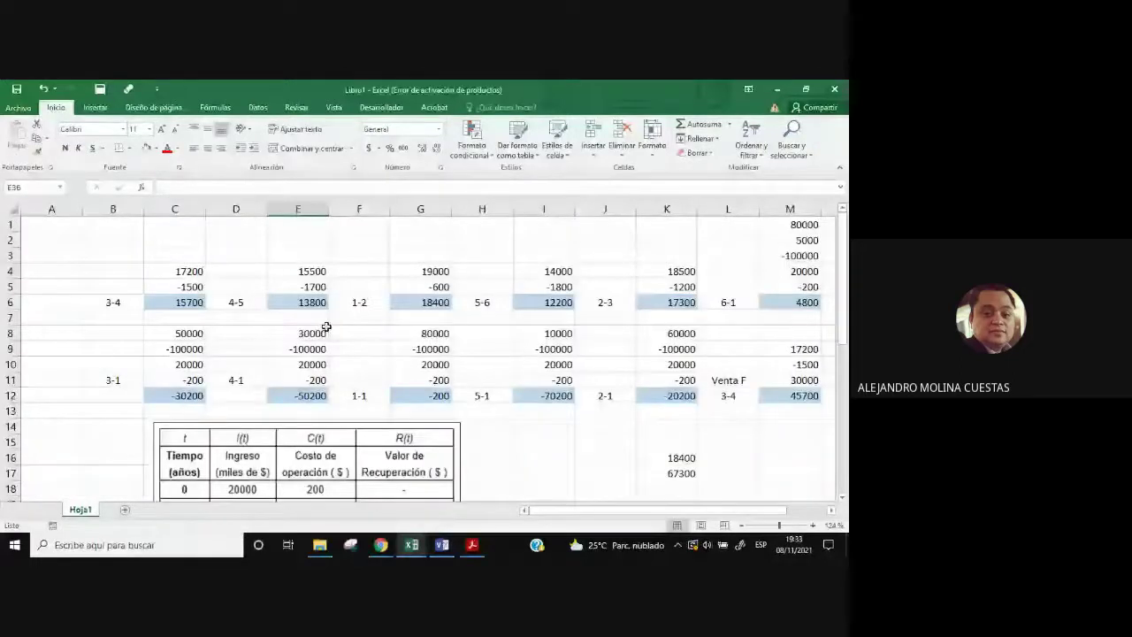
left_click(424, 395)
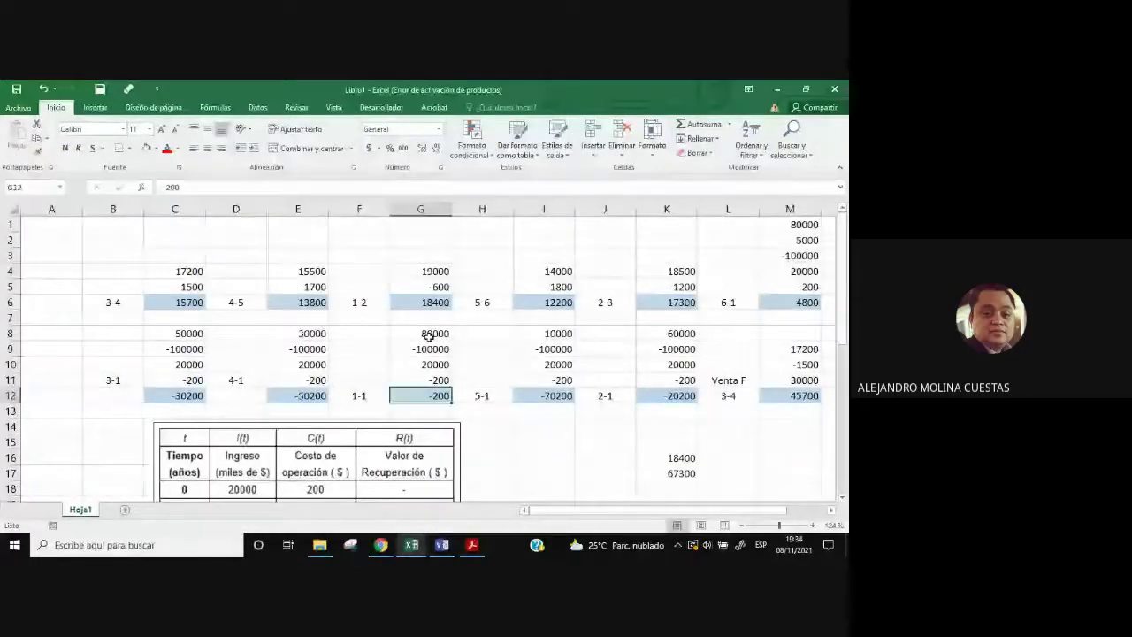
left_click(432, 334)
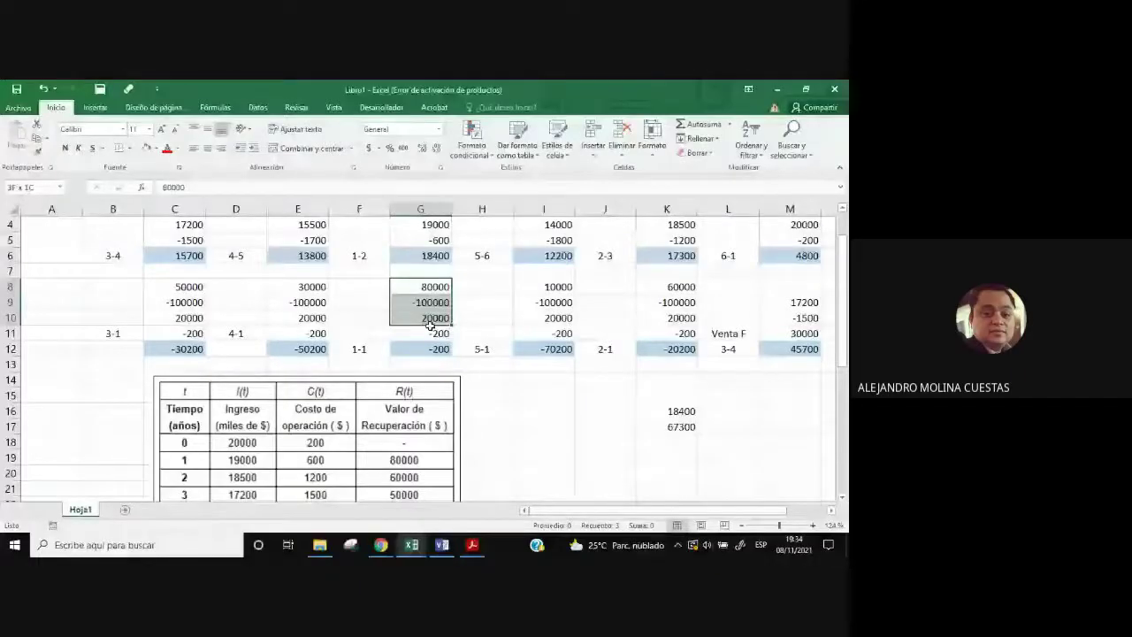
left_click(423, 349)
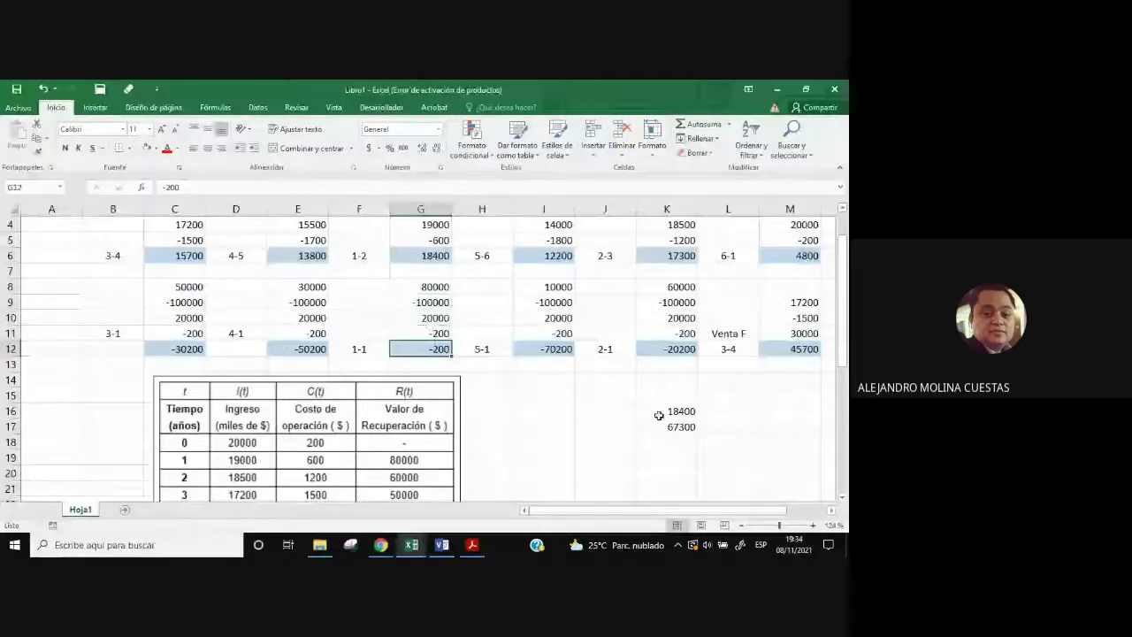
left_click(667, 460)
Set K17 to 79800, the first table's destination 1 MV, and enter the sum 79600 as destination 1's Reemplazar value in D36.
scroll(442, 411, "down", 6)
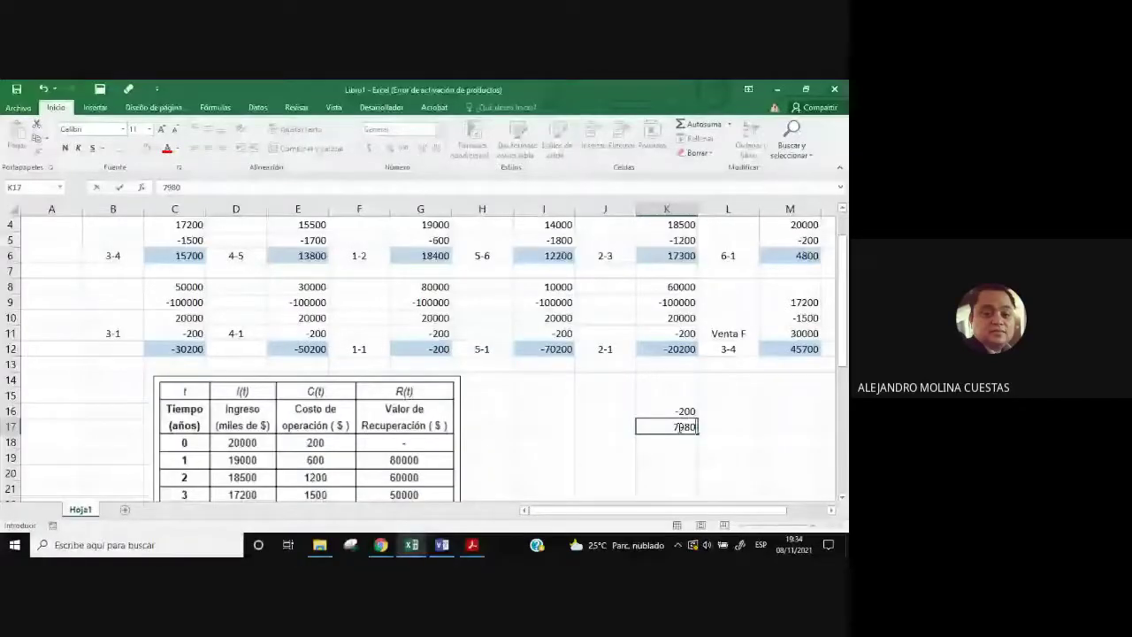
type("0")
key("Return")
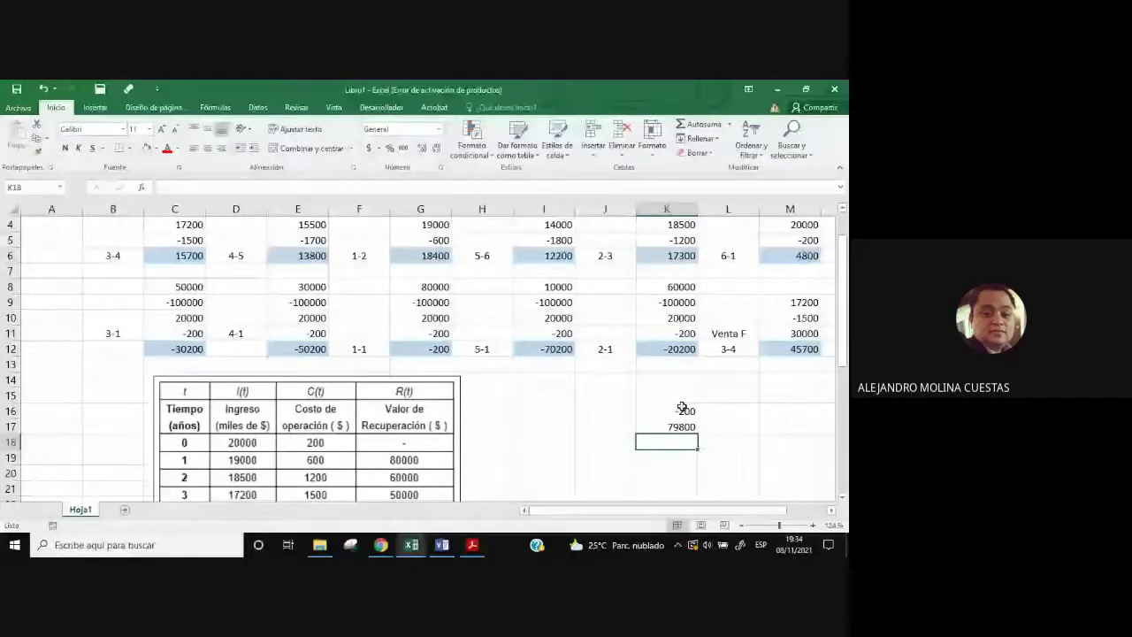
left_click_drag(681, 410, 682, 426)
scroll(283, 447, "down", 5)
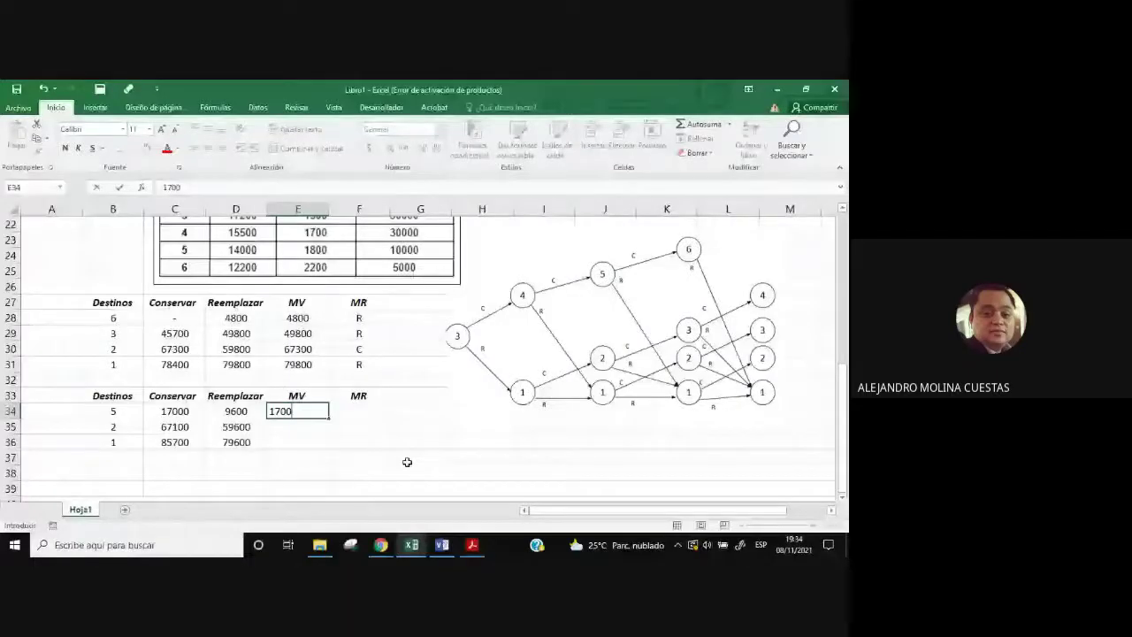
Fill the second table's MV column in E34:E36 with 17000, 67100 and 85700 for destinations 5, 2 and 1.
type("0")
key("Return")
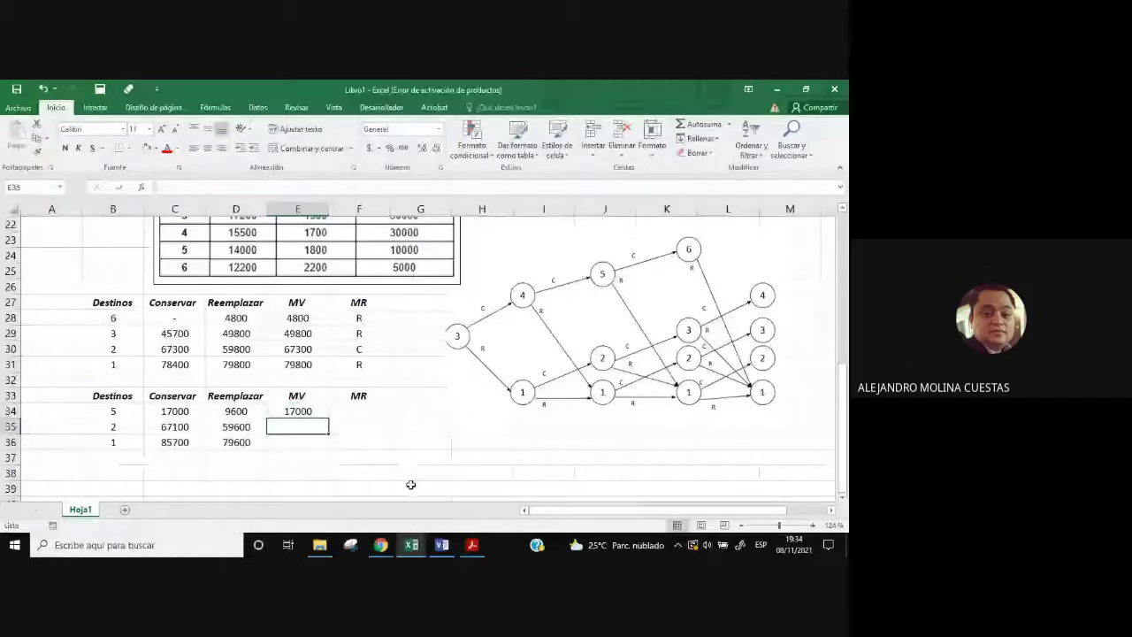
type("67100")
key("Return")
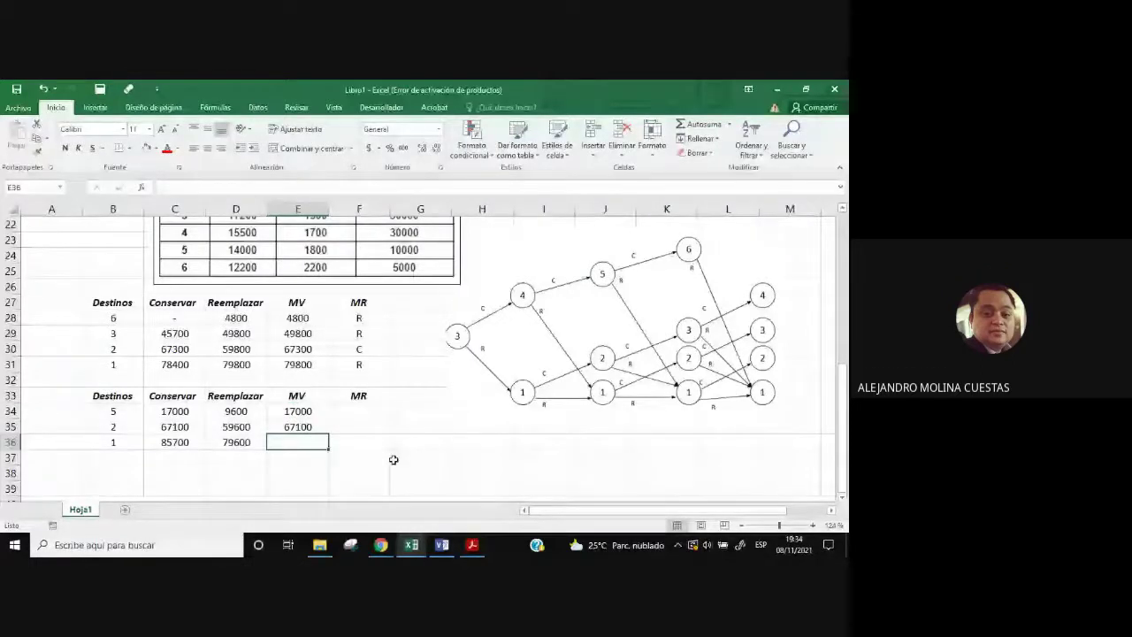
type("85700")
left_click(386, 438)
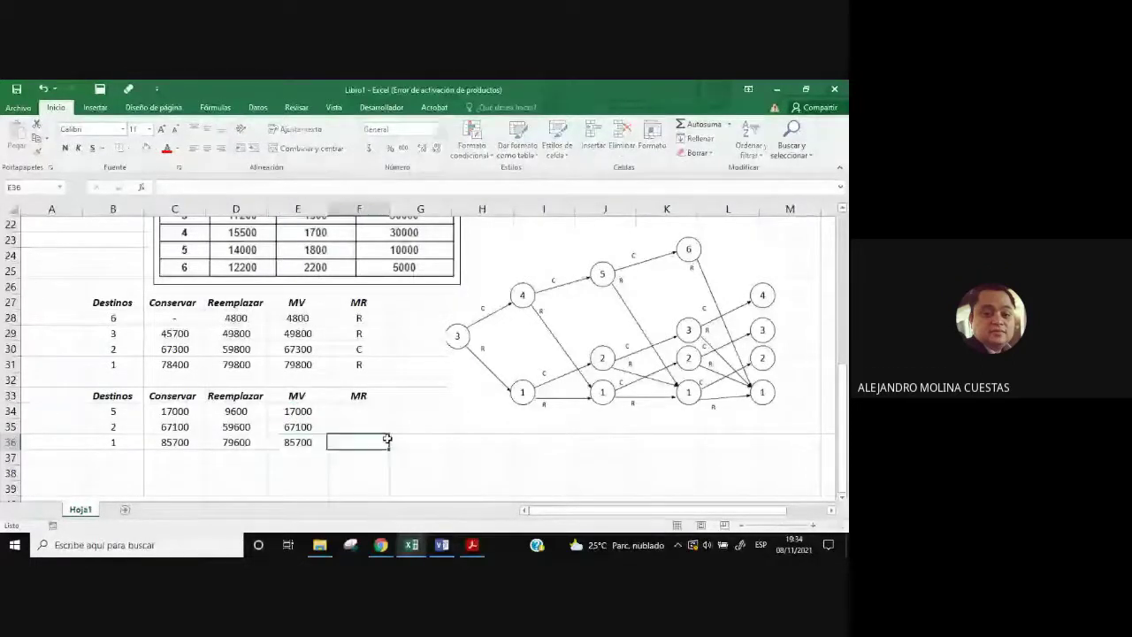
Fill the second table's MR column in F34:F36 with C for destinations 5, 2 and 1.
key("Up")
key("Up")
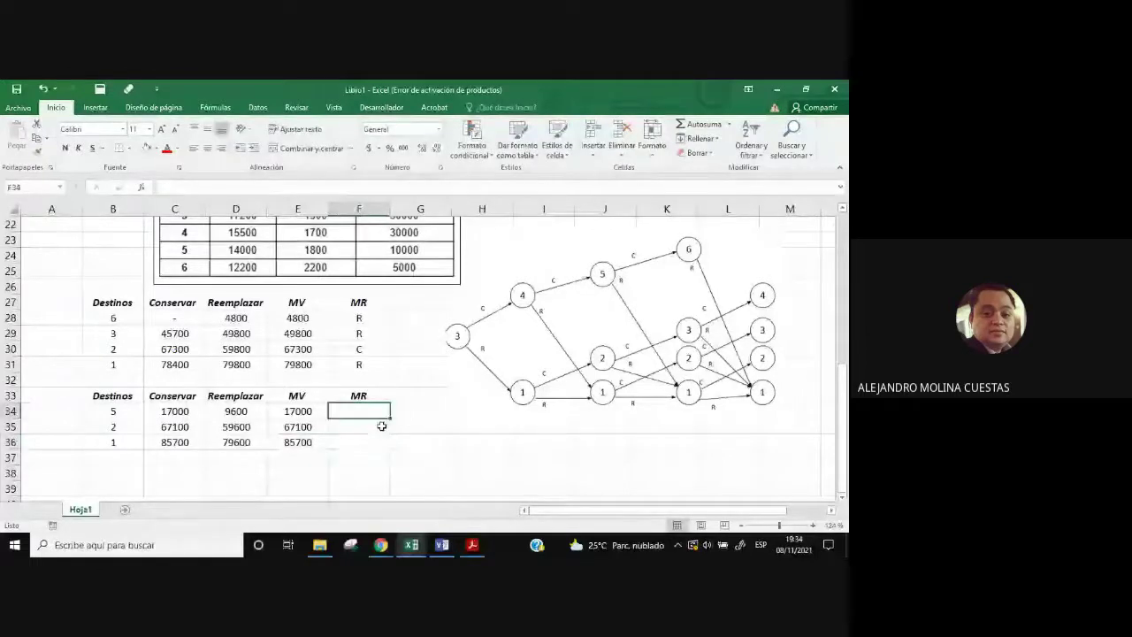
type("C")
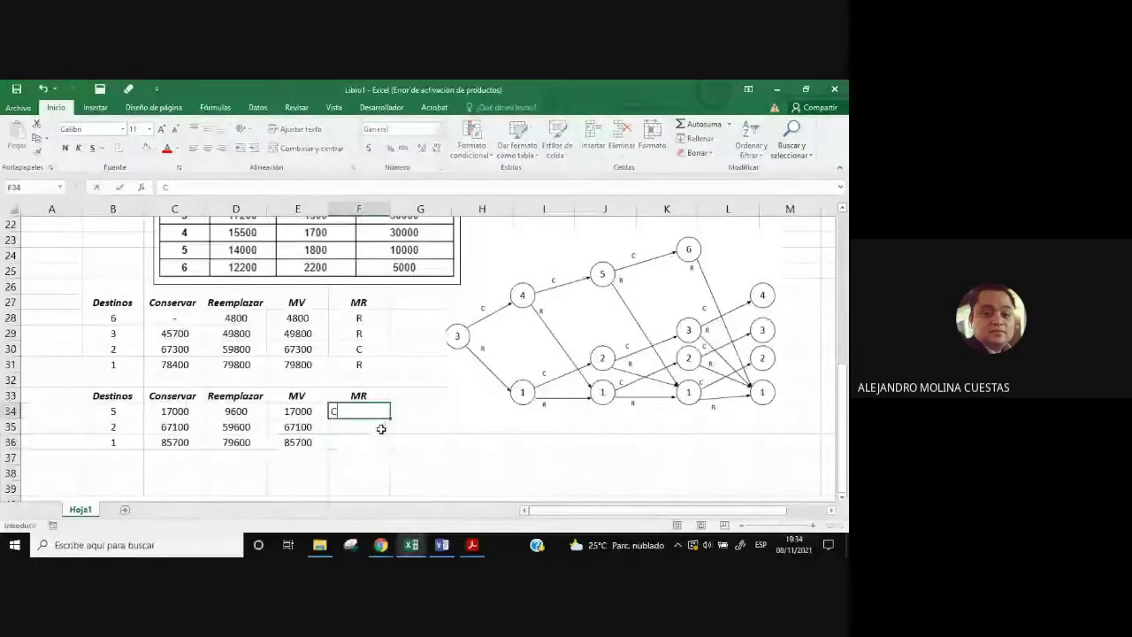
key("Return")
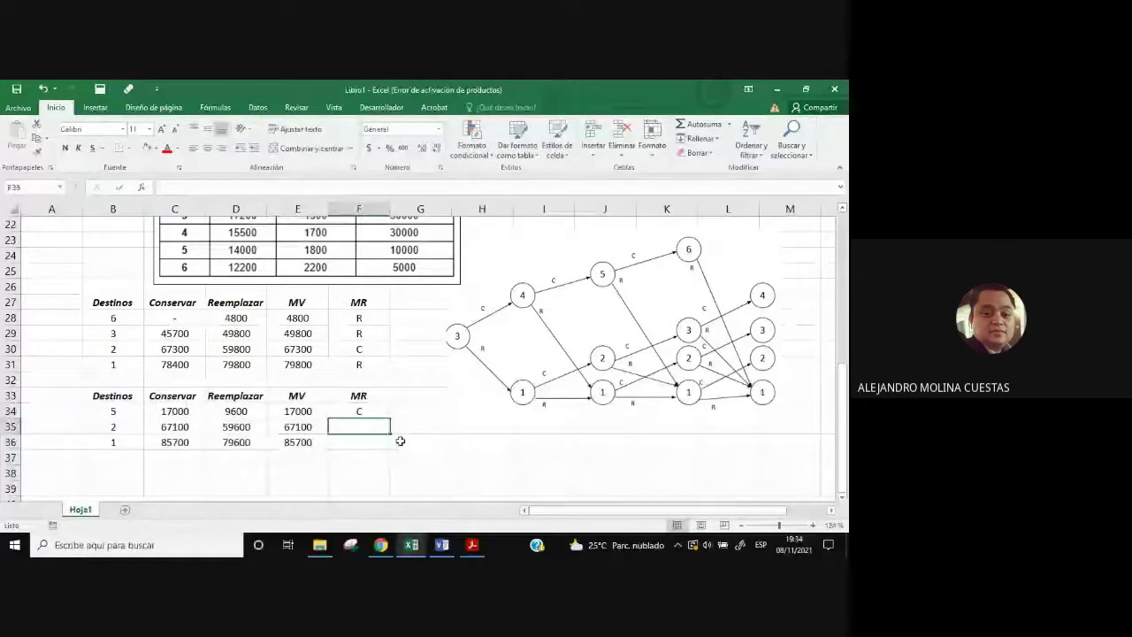
type("C")
key("Return")
type("C")
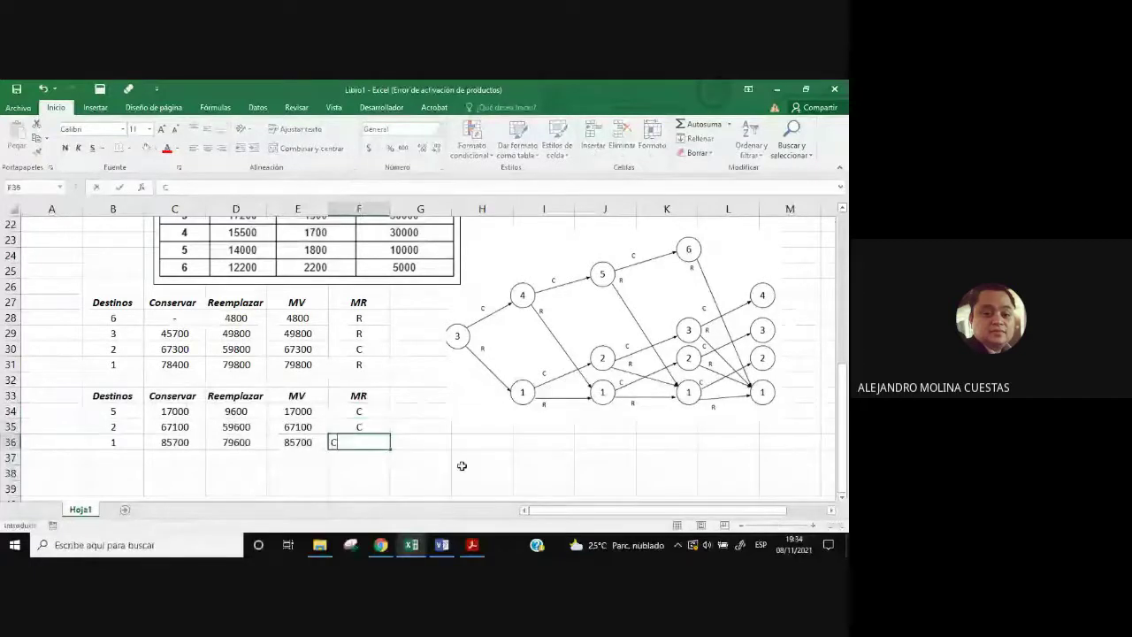
left_click(462, 466)
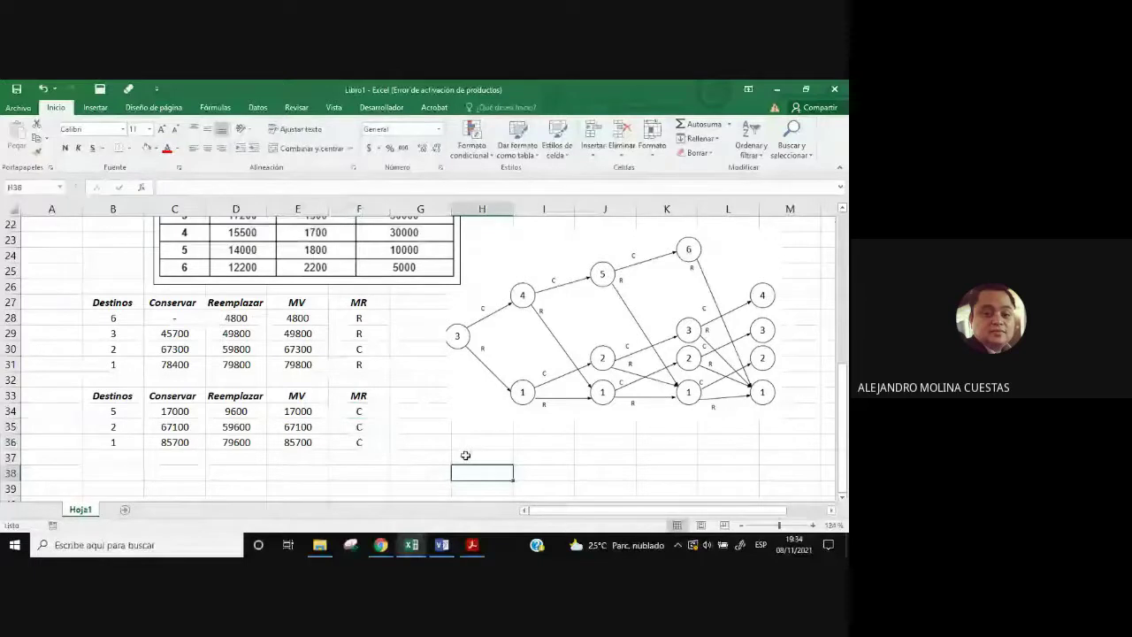
Copy the header row from B33:F33 to row 38, starting at B38, as the headings of a third stage table.
scroll(83, 359, "down", 1)
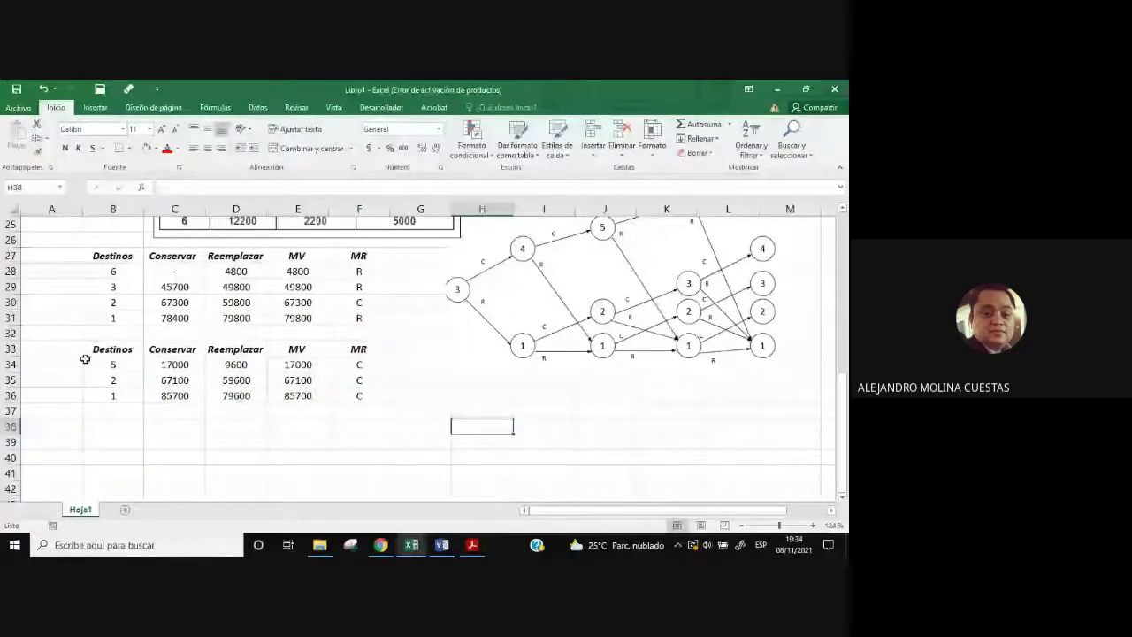
left_click_drag(89, 350, 362, 350)
key("ctrl+c")
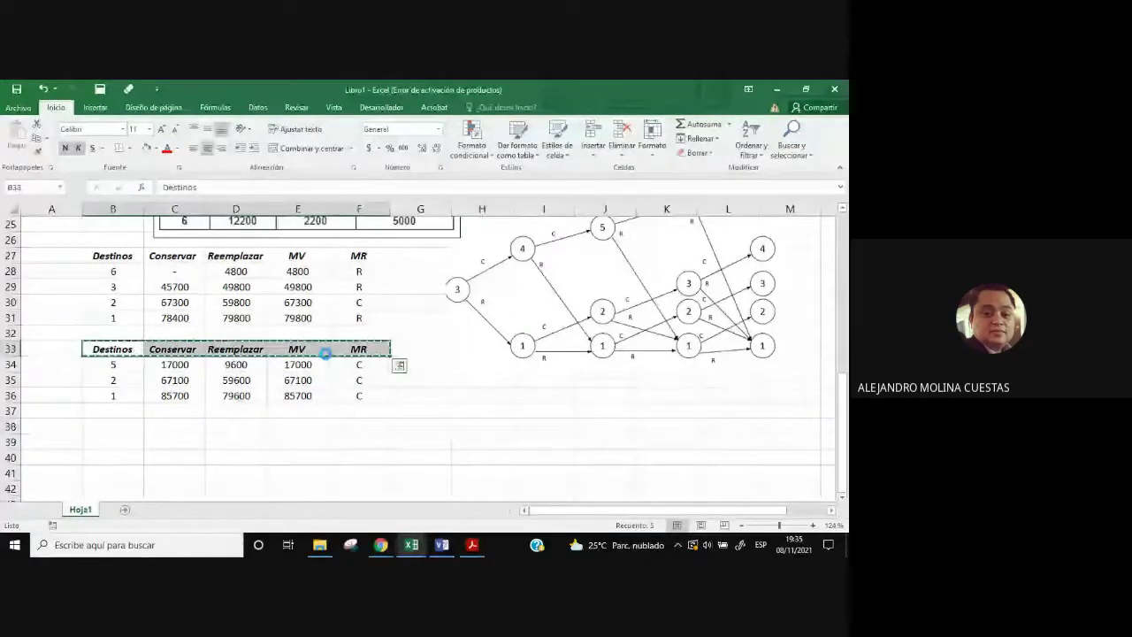
left_click_drag(112, 426, 174, 441)
key("ctrl+v")
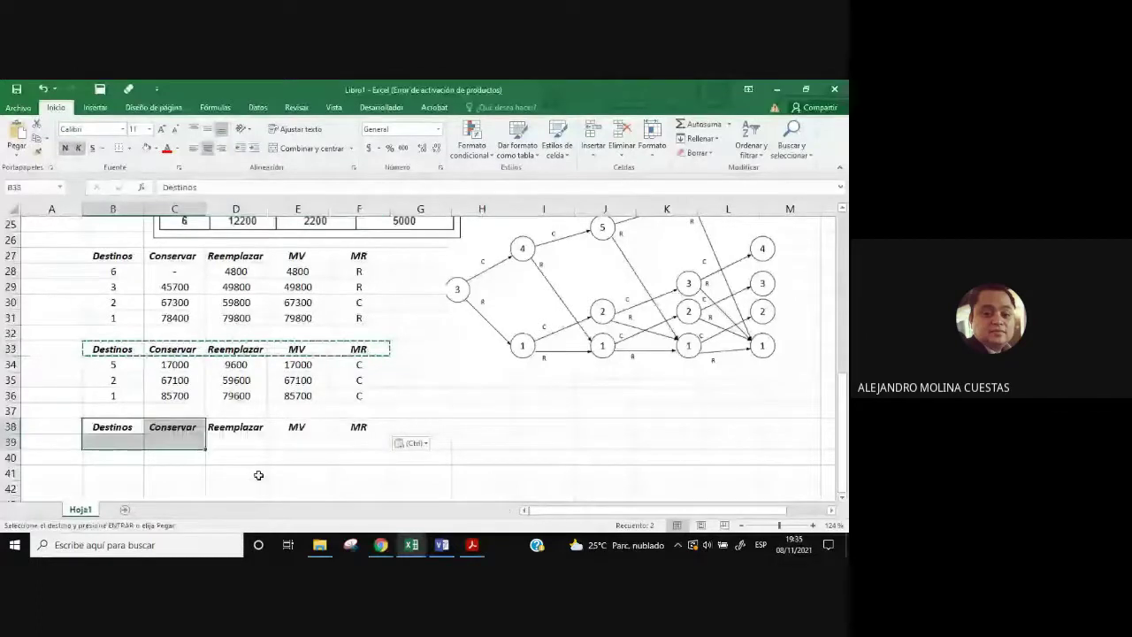
left_click(258, 475)
key("Escape")
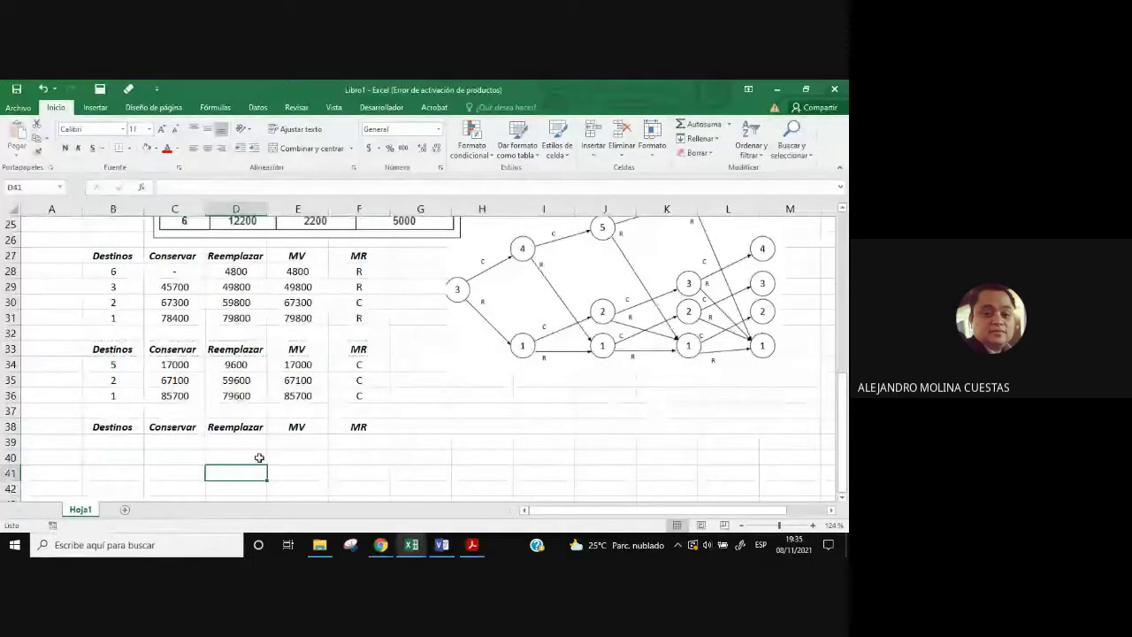
Enter destinations 4 and 1 in B39:B40 under the third stage table's Destinos heading.
left_click(123, 444)
type("4")
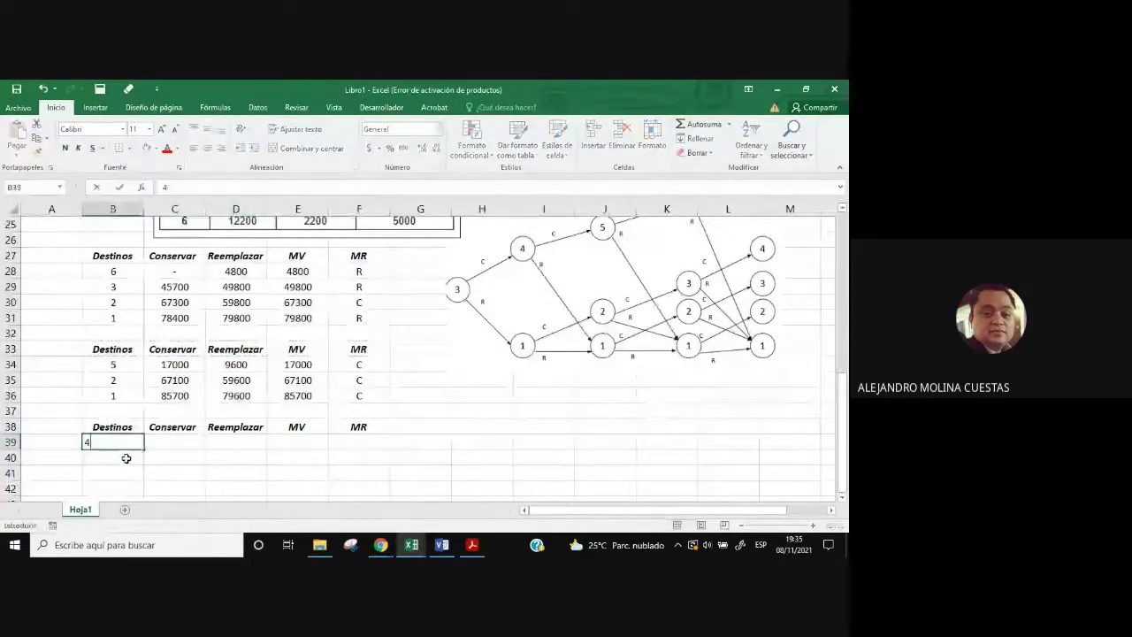
left_click(126, 458)
type("1")
left_click(212, 469)
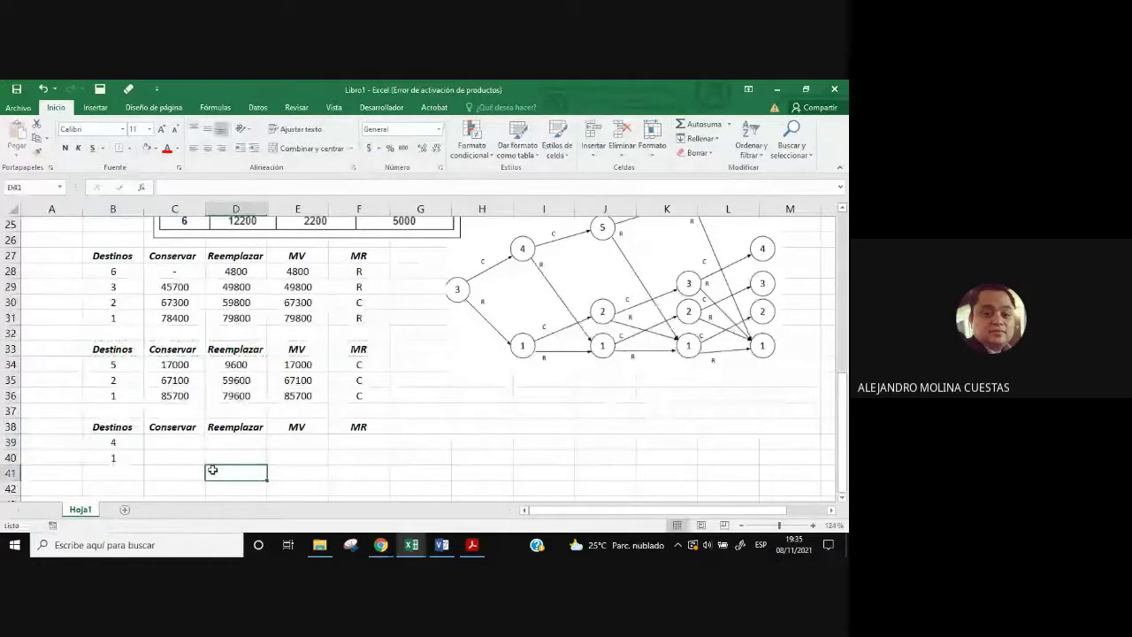
left_click(174, 441)
scroll(555, 349, "up", 2)
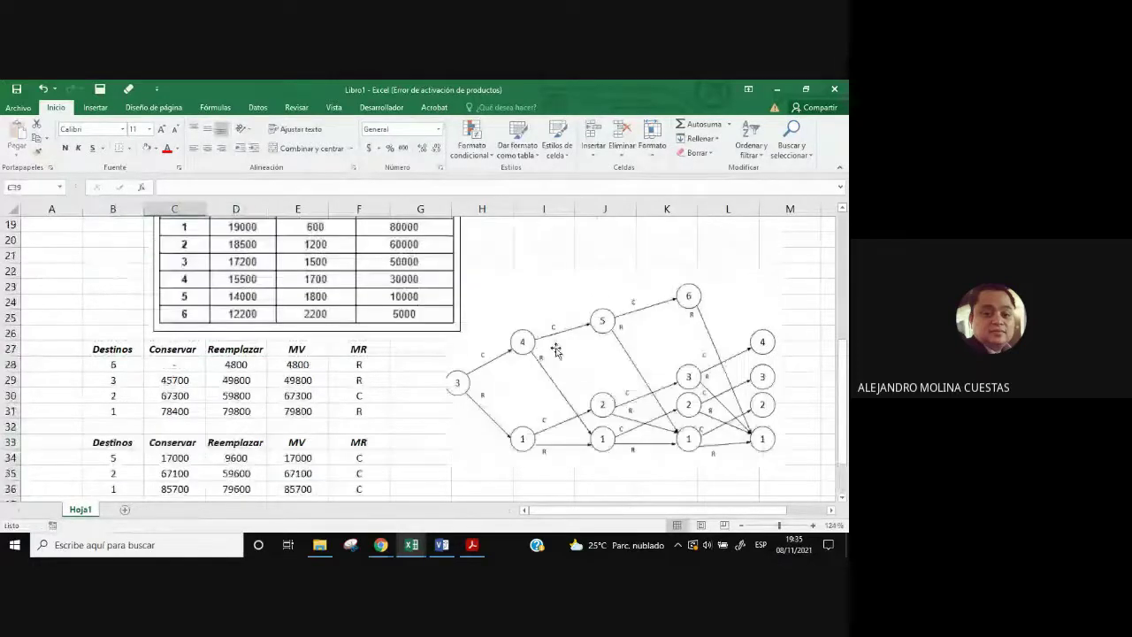
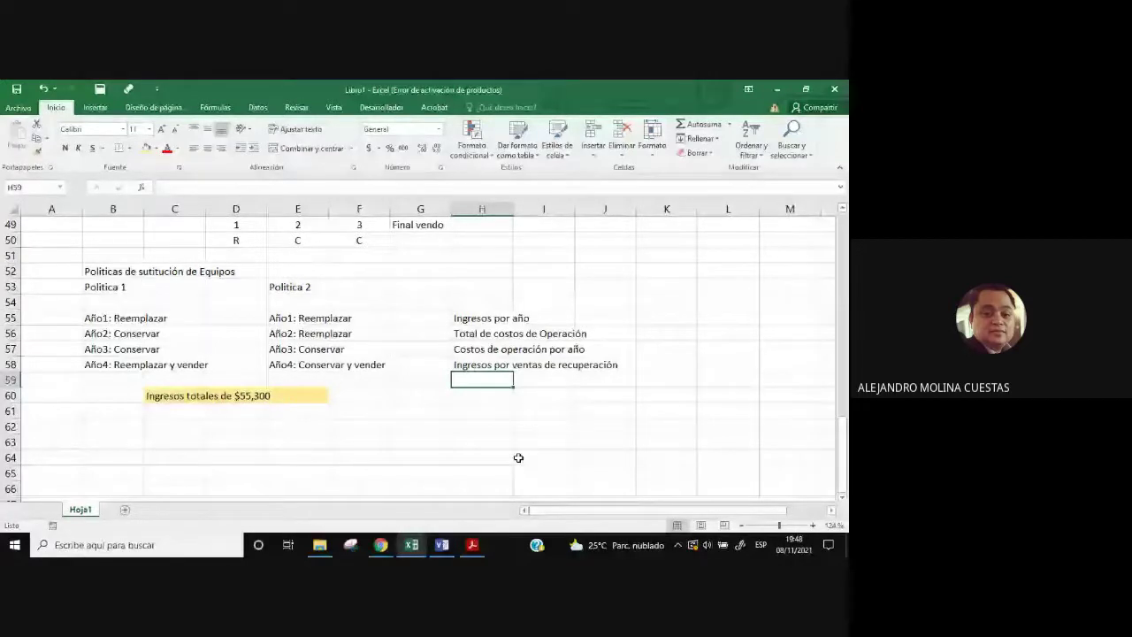
Enter the label "Cantidad invertida en compra de maquinaria" in H59, below the recovery sales income line.
type("Cantida")
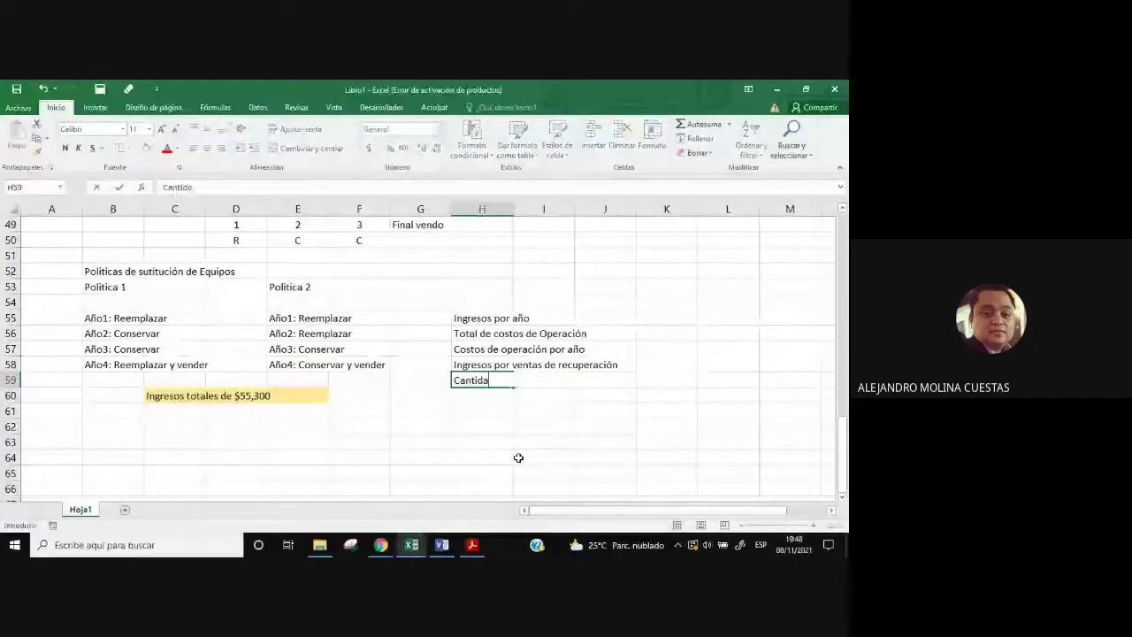
type("d ")
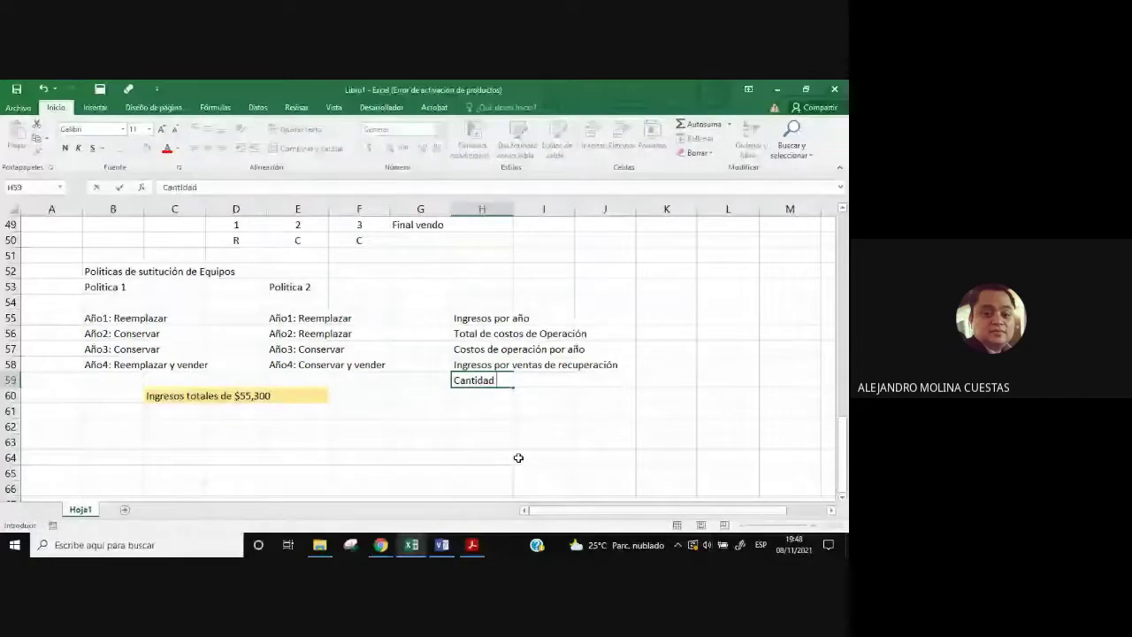
type("invertida en")
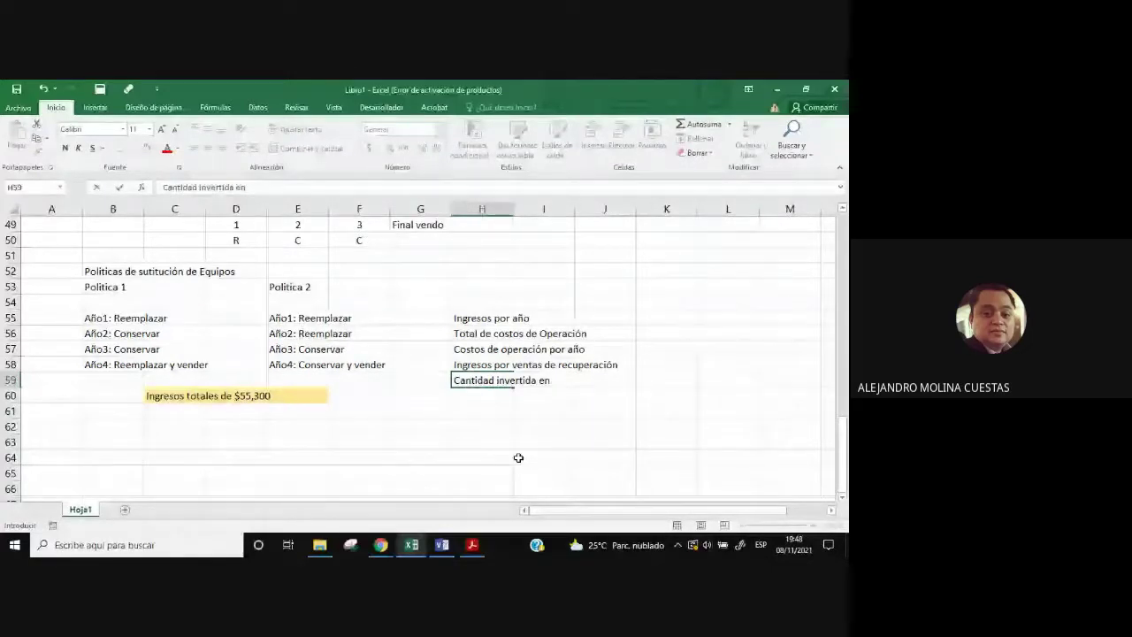
type(" maquinar")
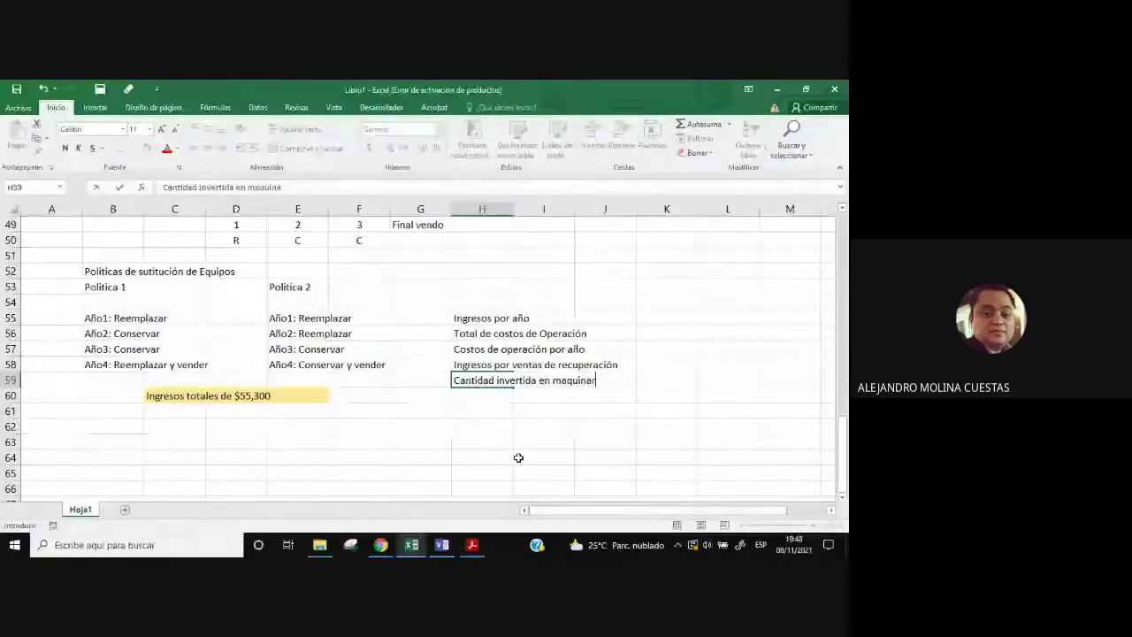
key("BackSpace")
key("BackSpace")
key("BackSpace")
key("BackSpace")
key("BackSpace")
key("BackSpace")
key("BackSpace")
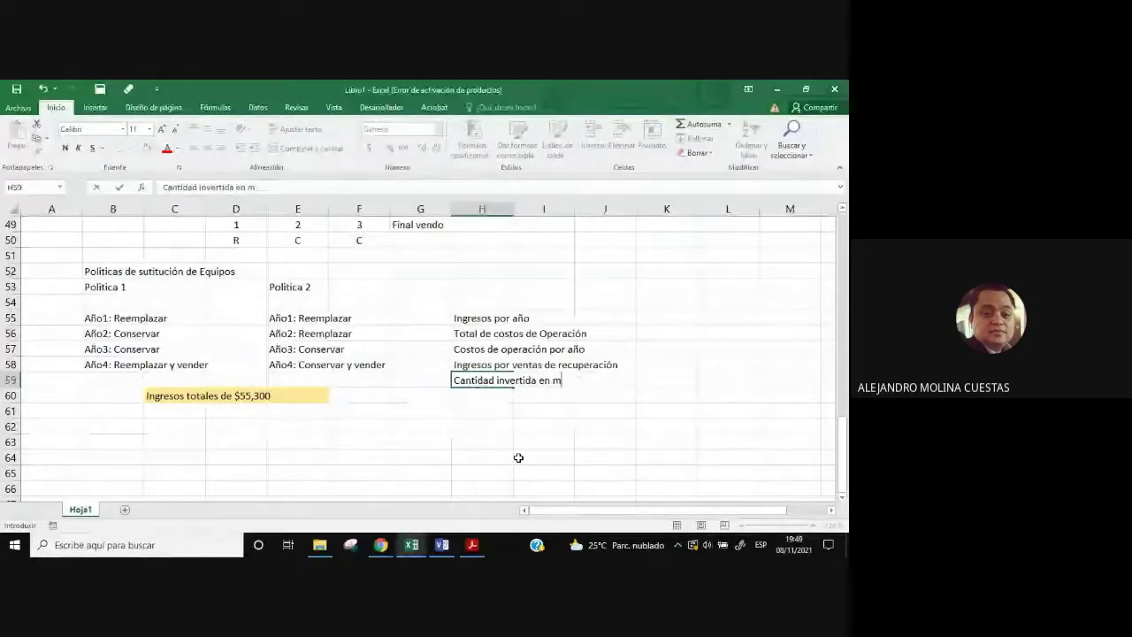
key("BackSpace")
type("compra de maquinaria")
key("Return")
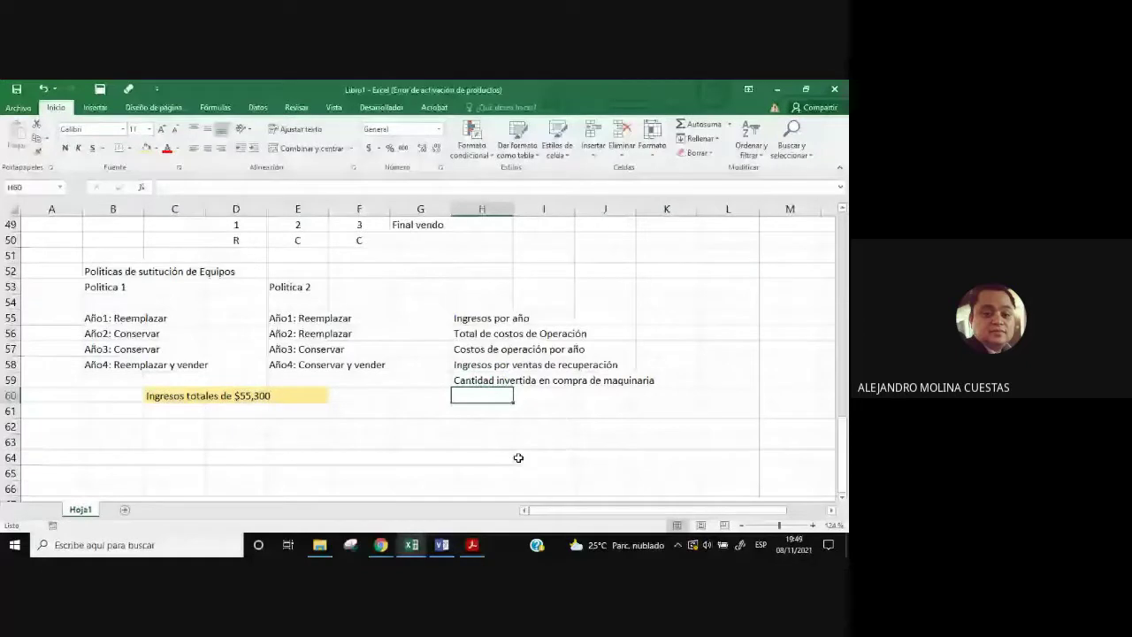
left_click_drag(482, 318, 489, 391)
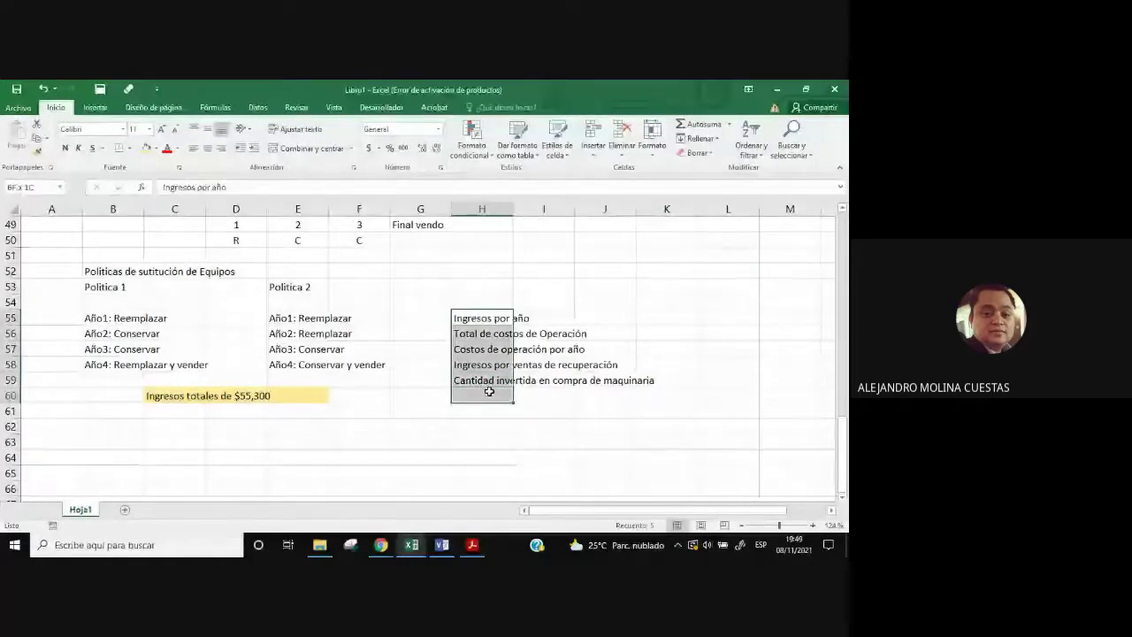
left_click(605, 380)
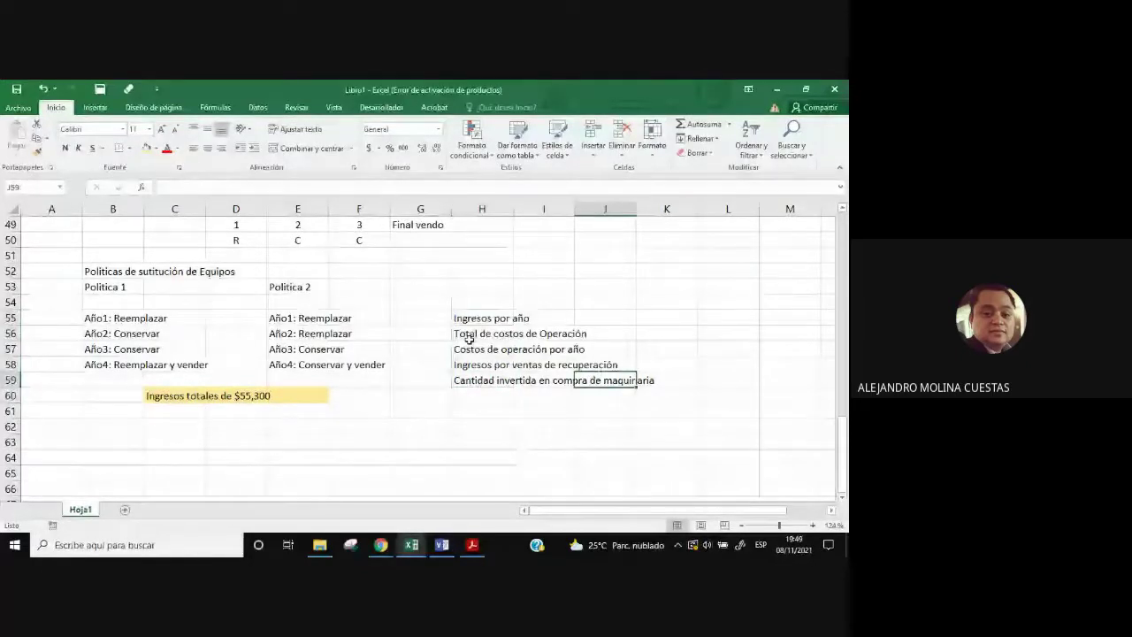
left_click(507, 317)
left_click_drag(507, 318, 537, 318)
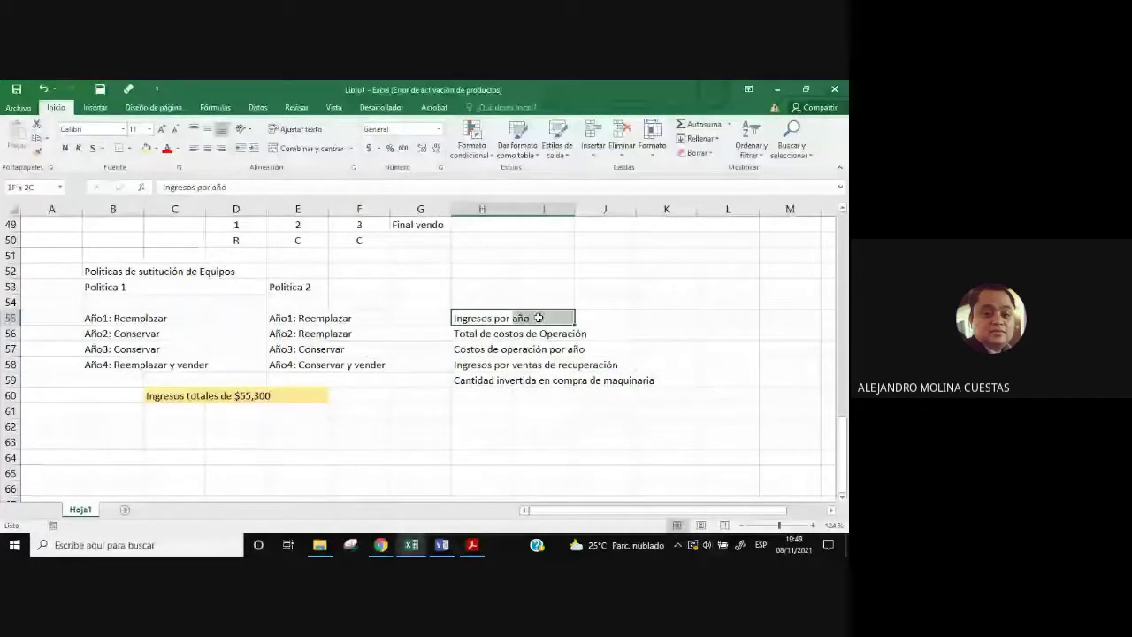
left_click_drag(537, 317, 471, 319)
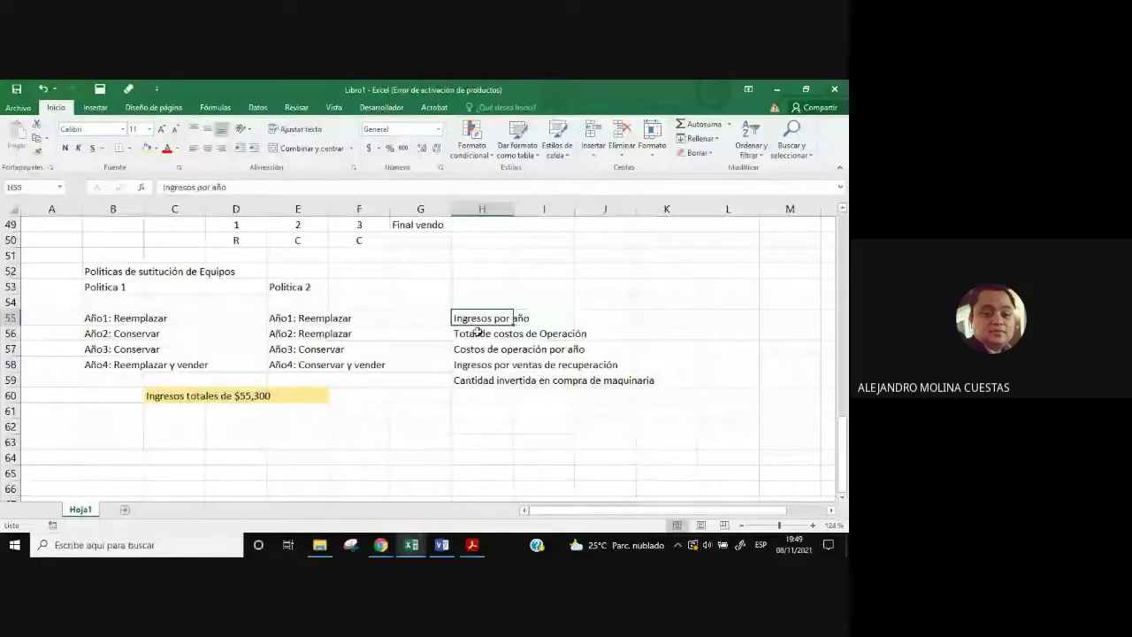
Move "Costos de operación por año" from H57 to L57 and copy "Ingresos por año" from H55 to L56.
left_click(463, 348)
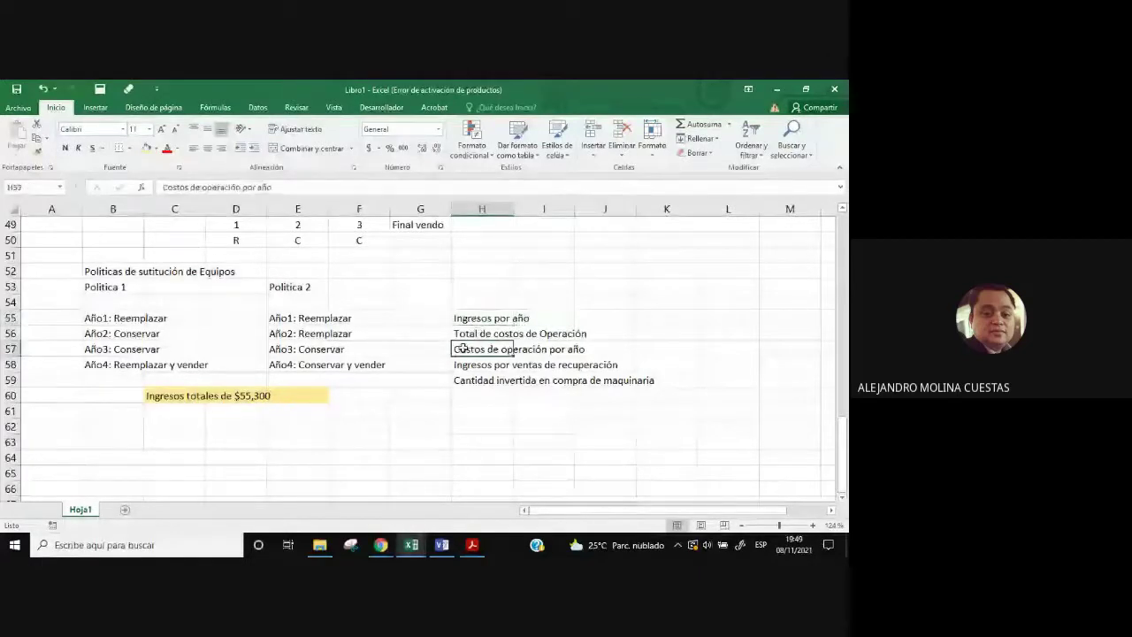
key("ctrl+c")
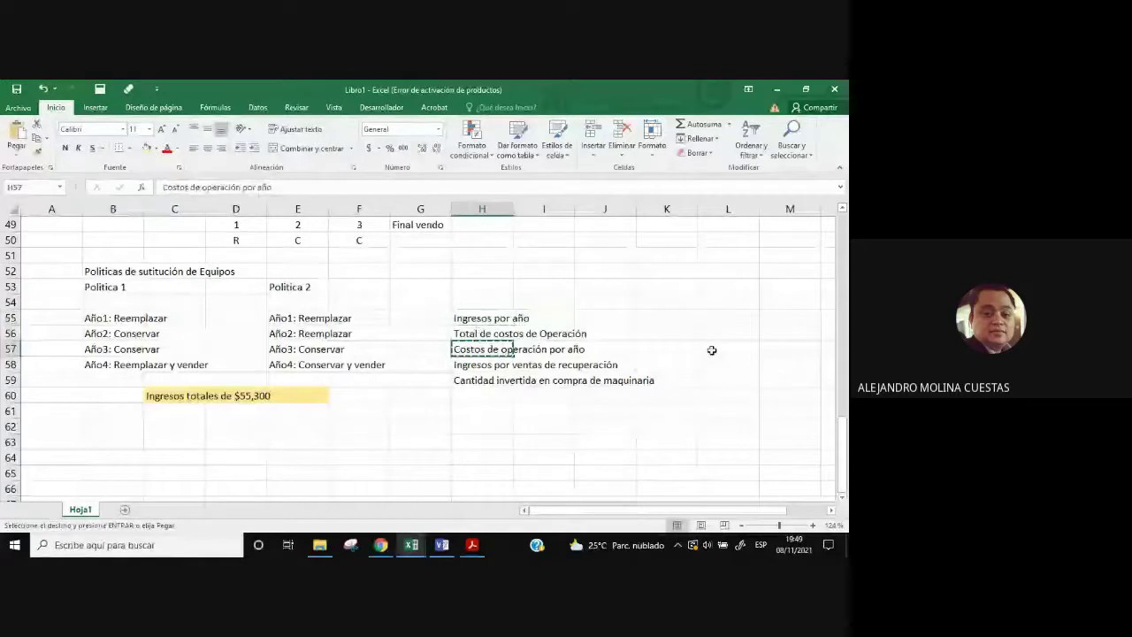
left_click(711, 350)
key("ctrl+v")
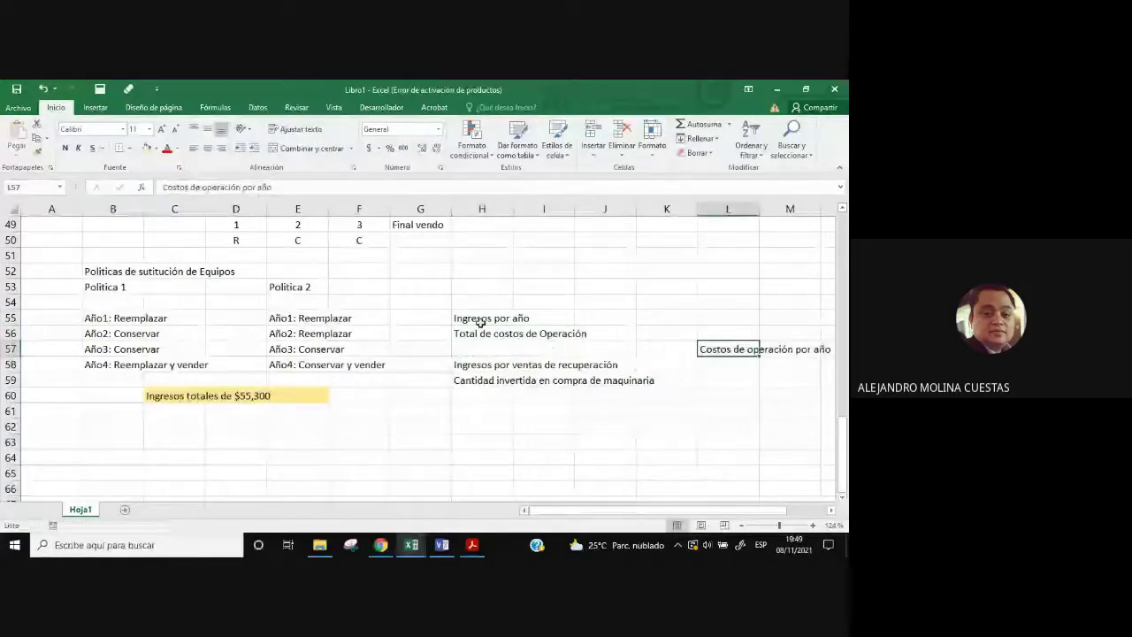
left_click(480, 322)
key("ctrl+c")
left_click(724, 334)
key("ctrl+v")
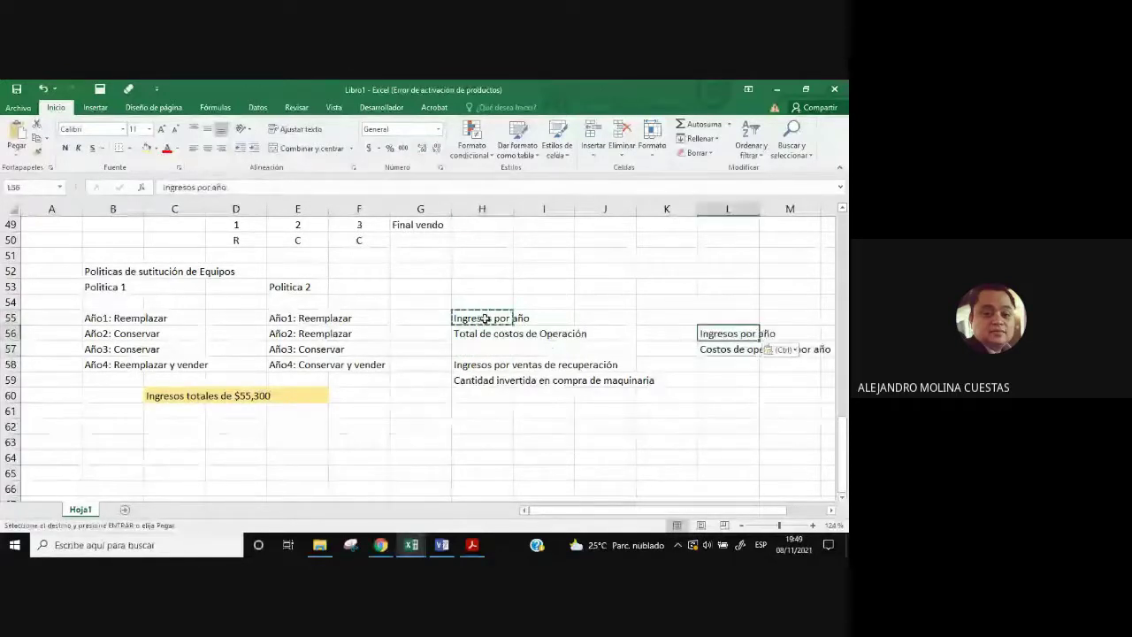
Replace the label in H55 with "Total de ingresos por operación".
left_click(480, 318)
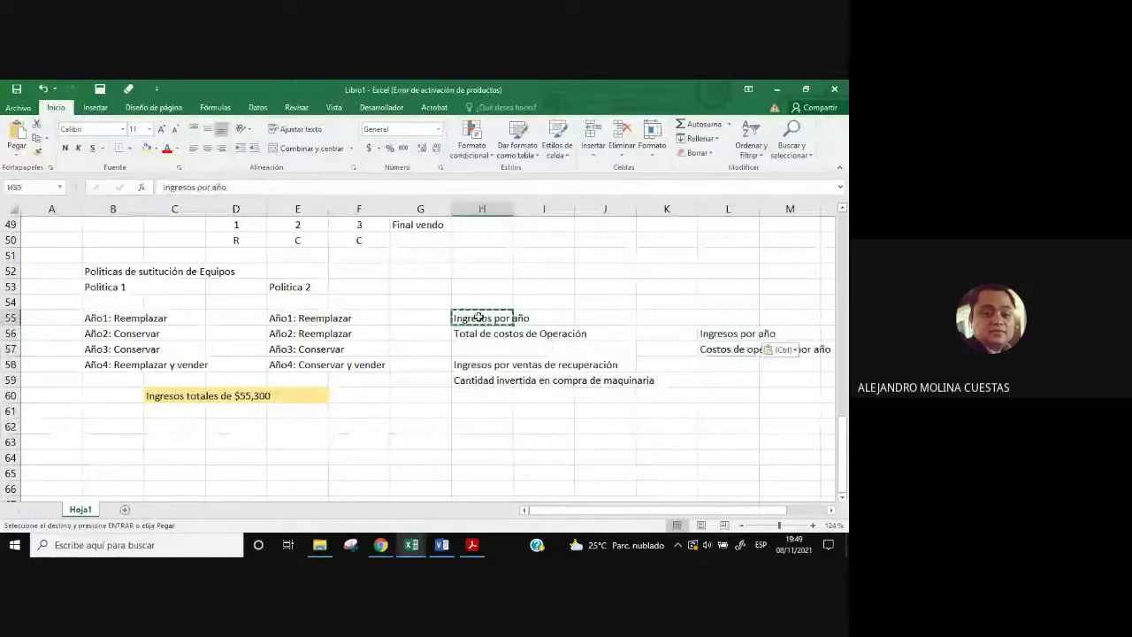
type("Total")
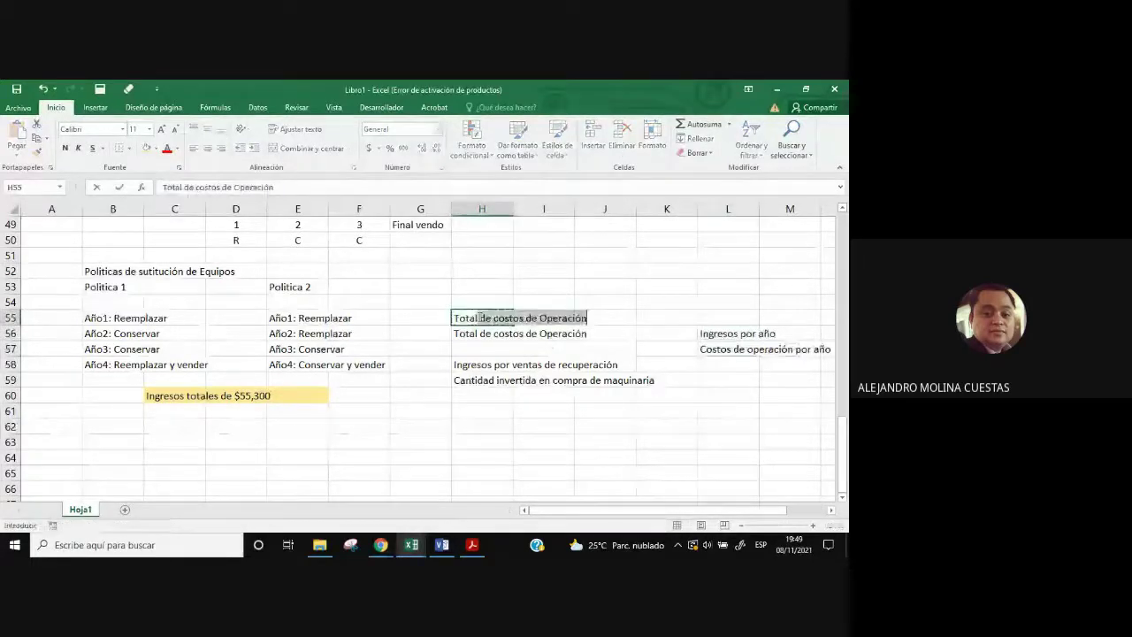
type(" de ingr")
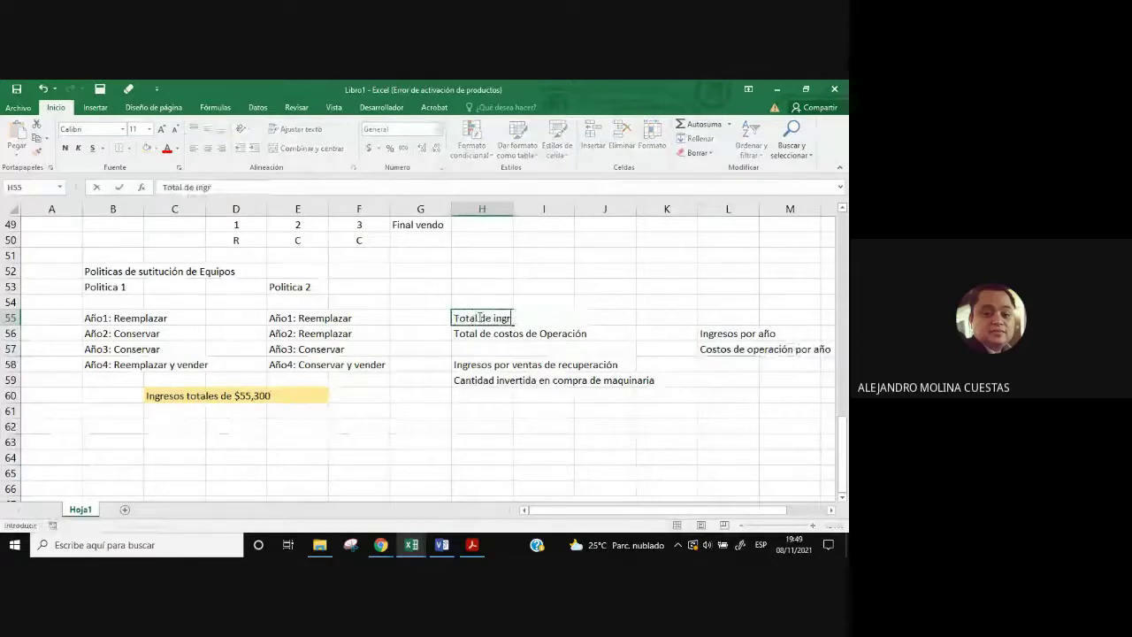
type("esos por operación")
left_click(482, 441)
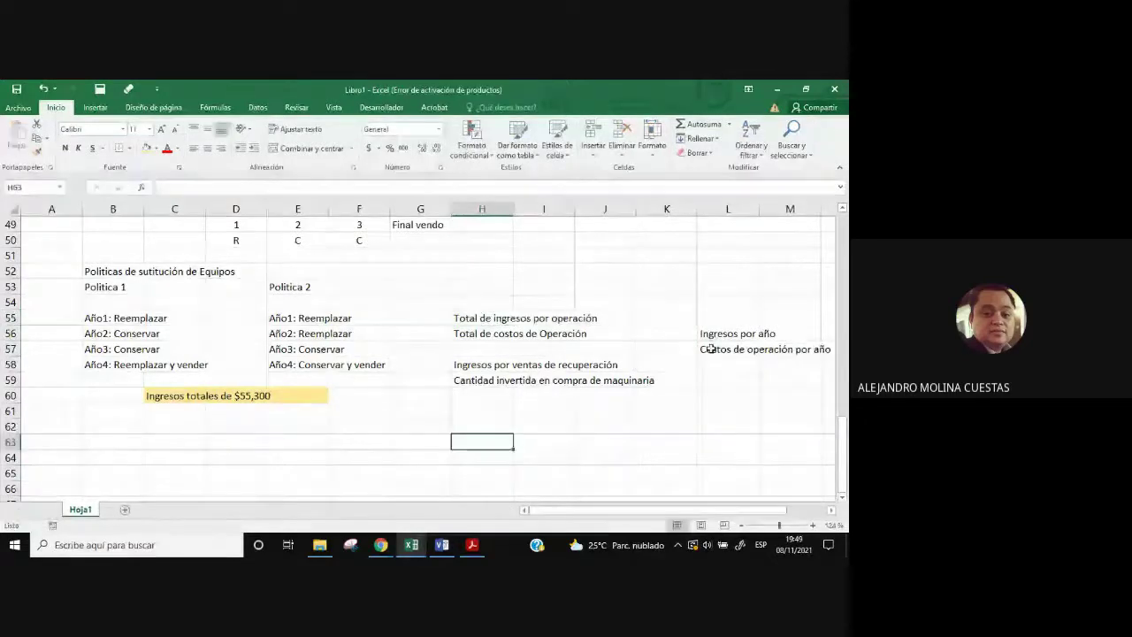
Move the two per-year labels from L56:L57 up one row to L55:L56.
left_click_drag(711, 333, 712, 349)
key("ctrl+c")
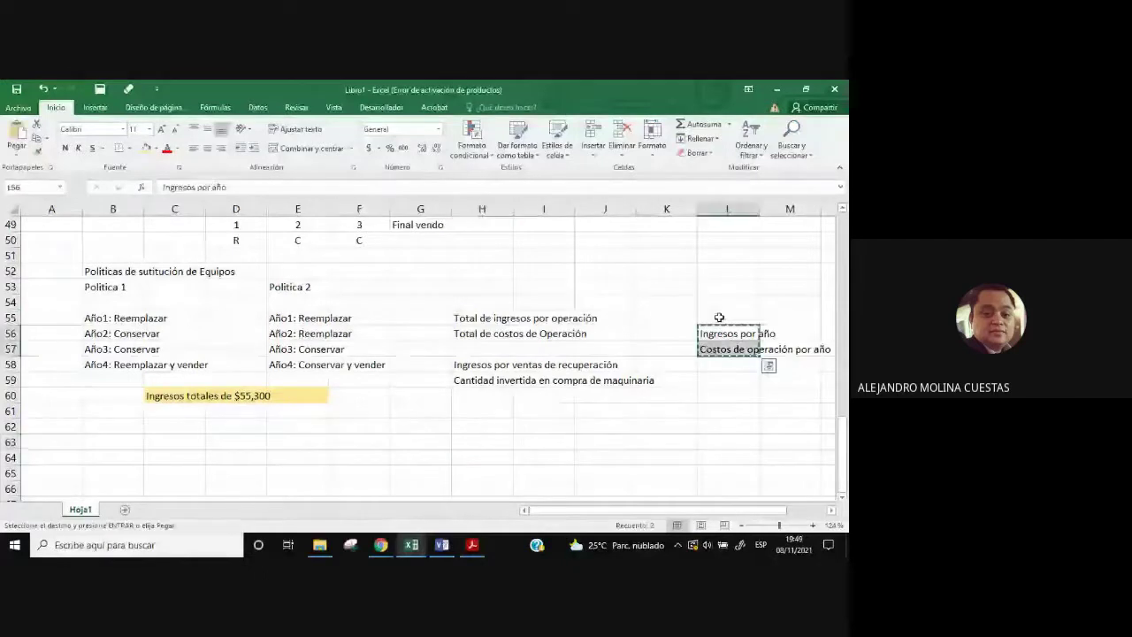
left_click(718, 317)
key("Return")
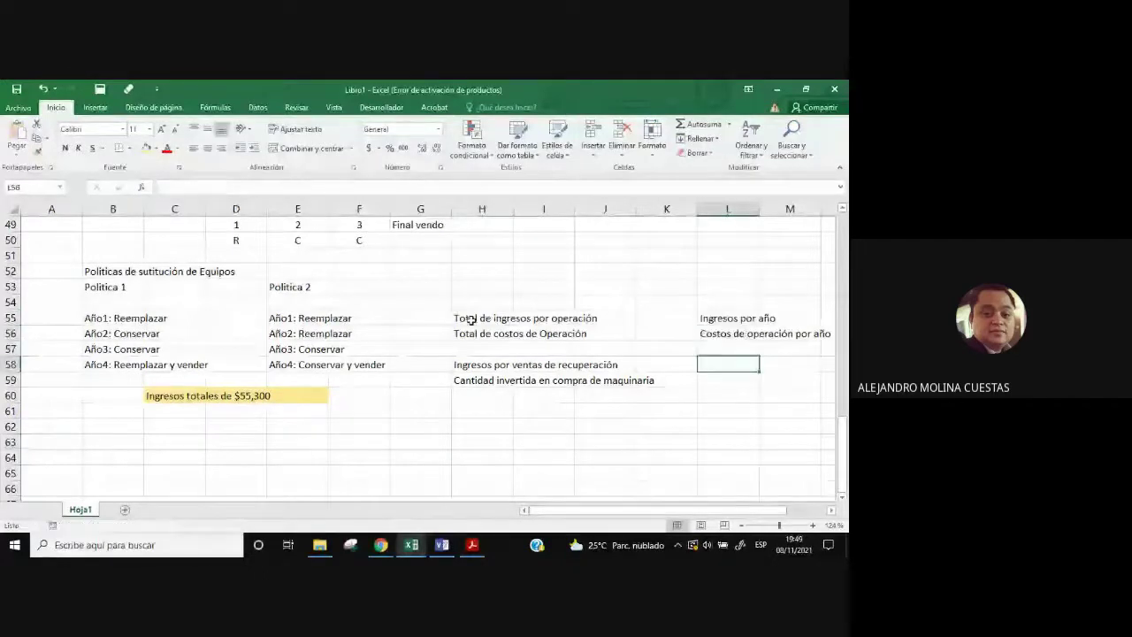
Move the two operation total labels from H55:H56 down one row to H56:H57.
left_click_drag(471, 319, 469, 328)
key("ctrl+c")
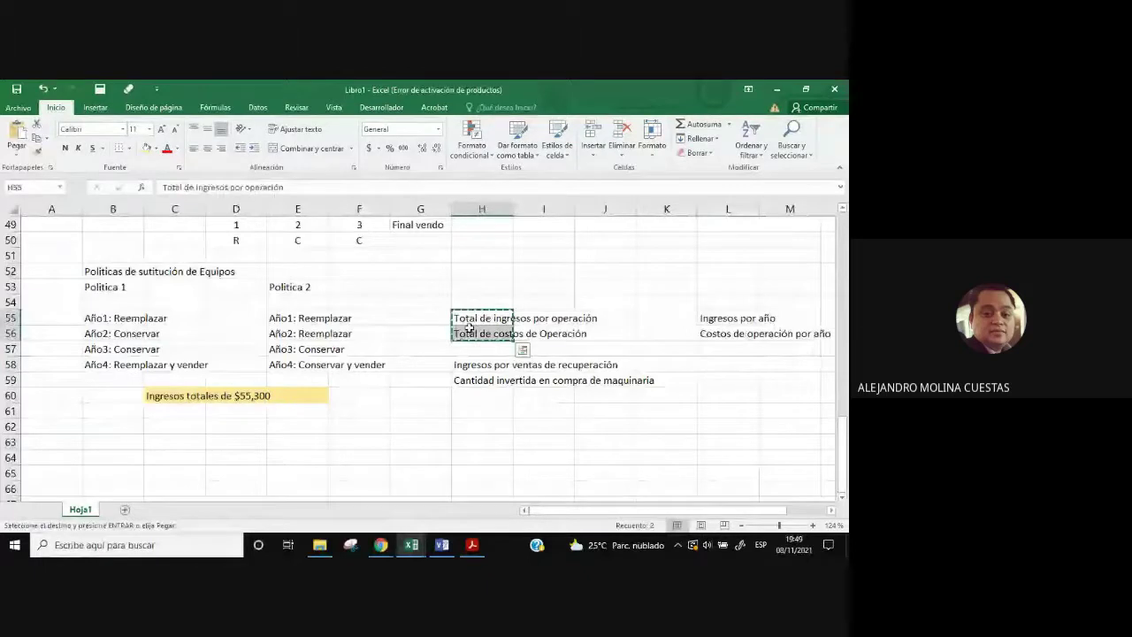
left_click(482, 334)
key("Return")
left_click(482, 426)
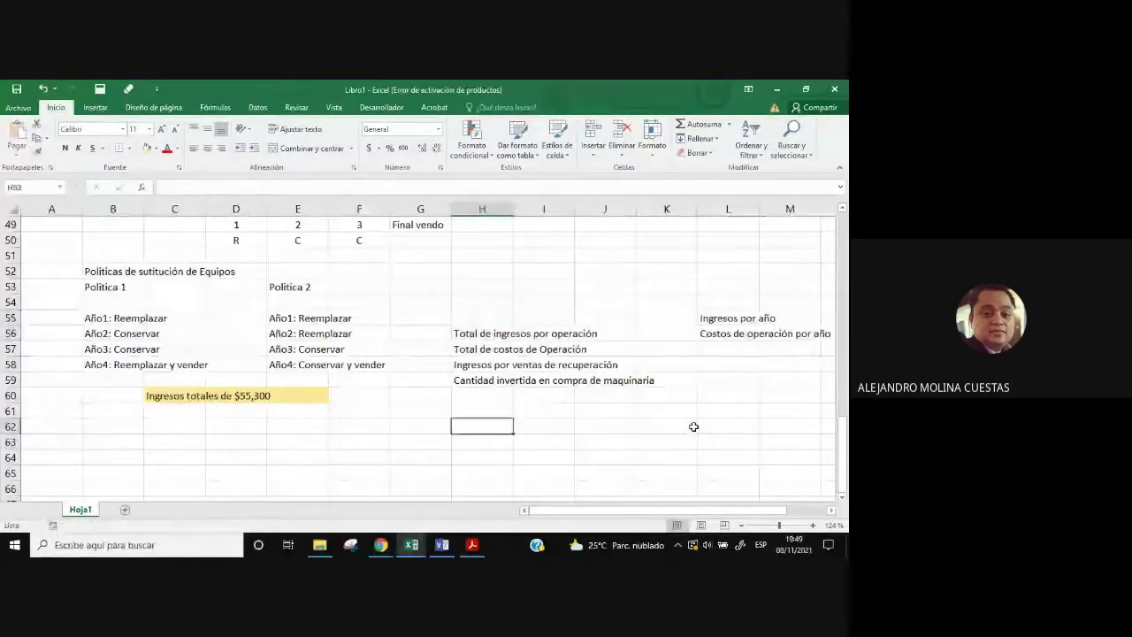
left_click(475, 354)
key("shift+Right")
key("shift+Right")
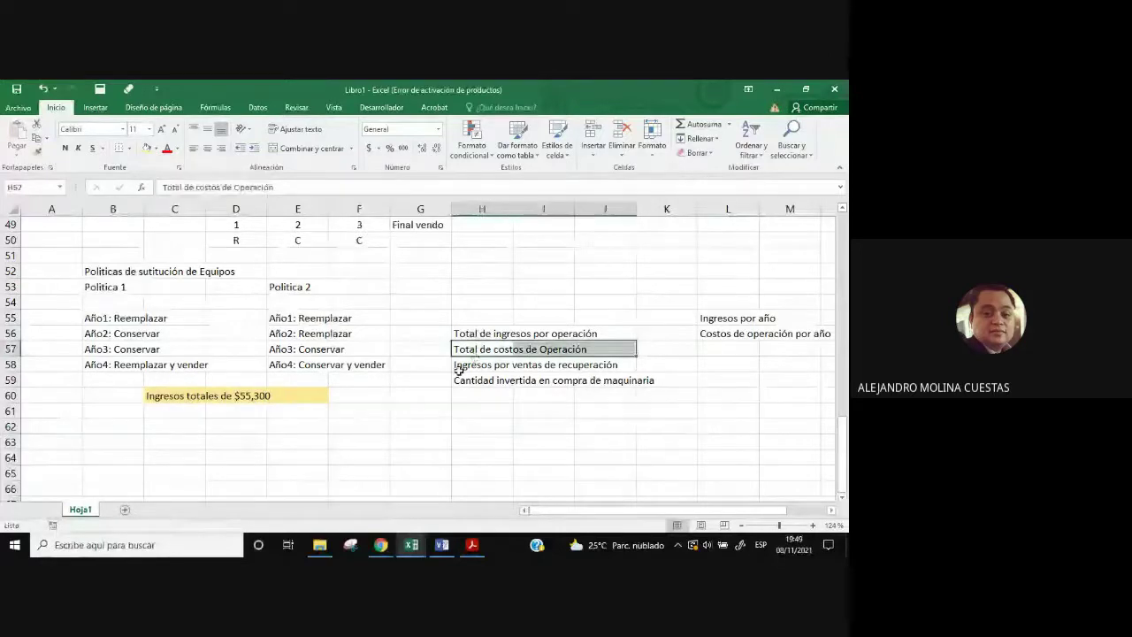
left_click_drag(458, 370, 619, 366)
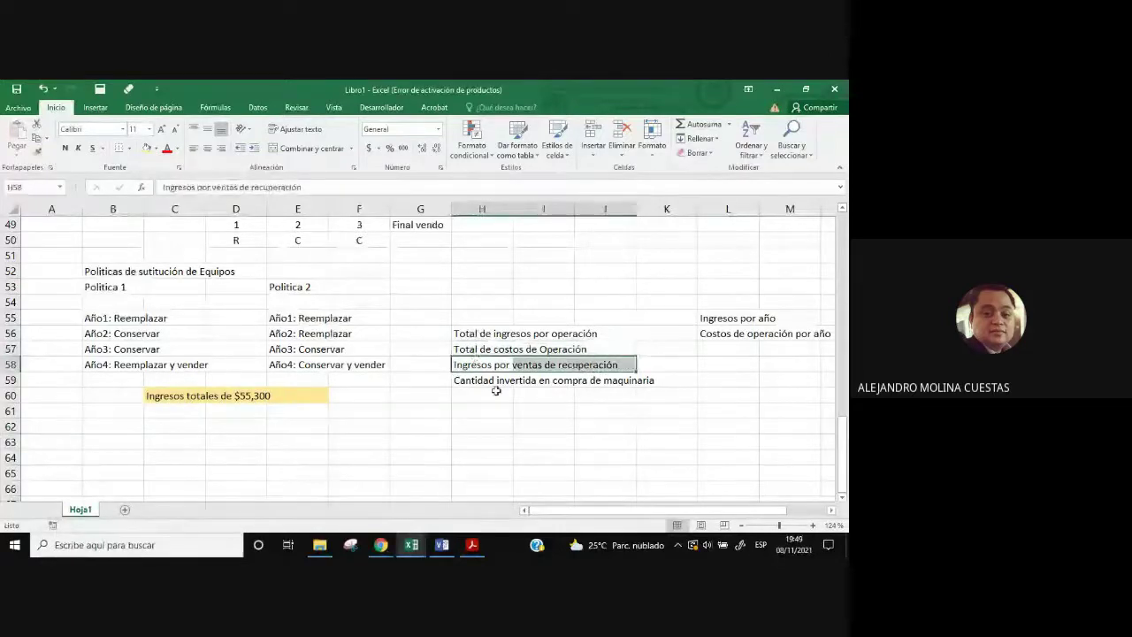
left_click_drag(495, 382, 645, 389)
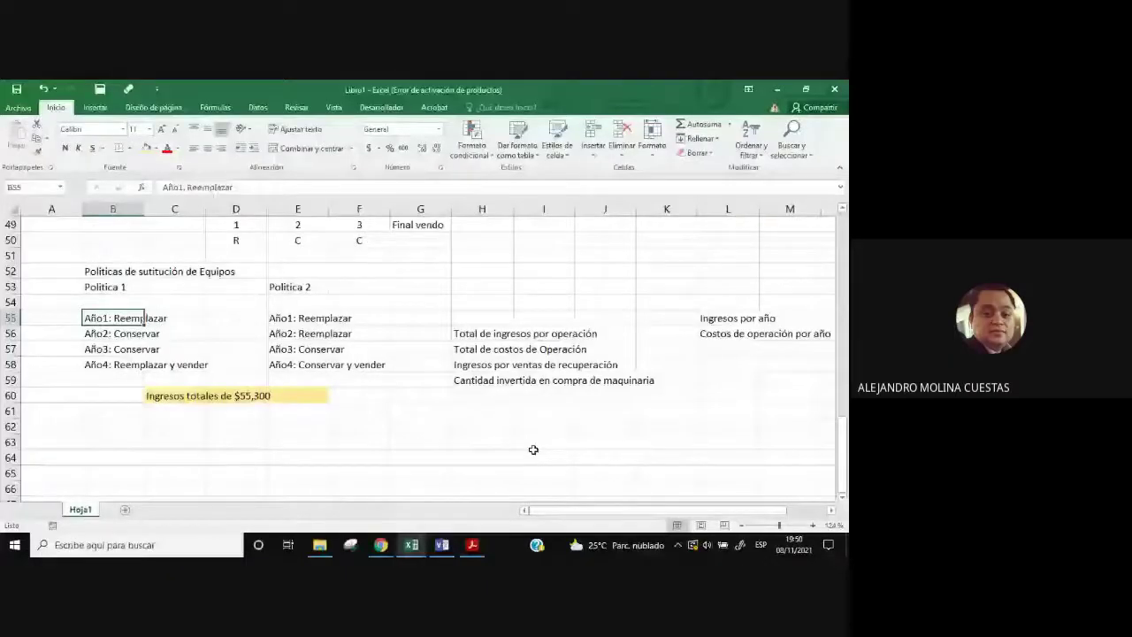
Enter "Año 1" in E63 as the first row label of a yearly breakdown table below the policies.
left_click(283, 441)
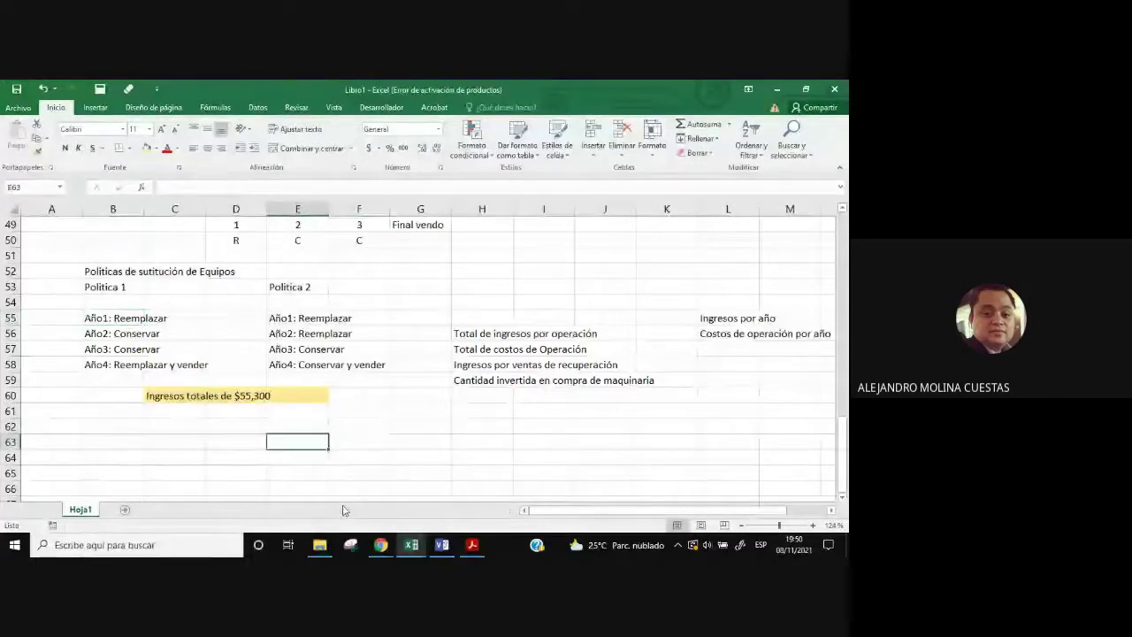
type("aÑO")
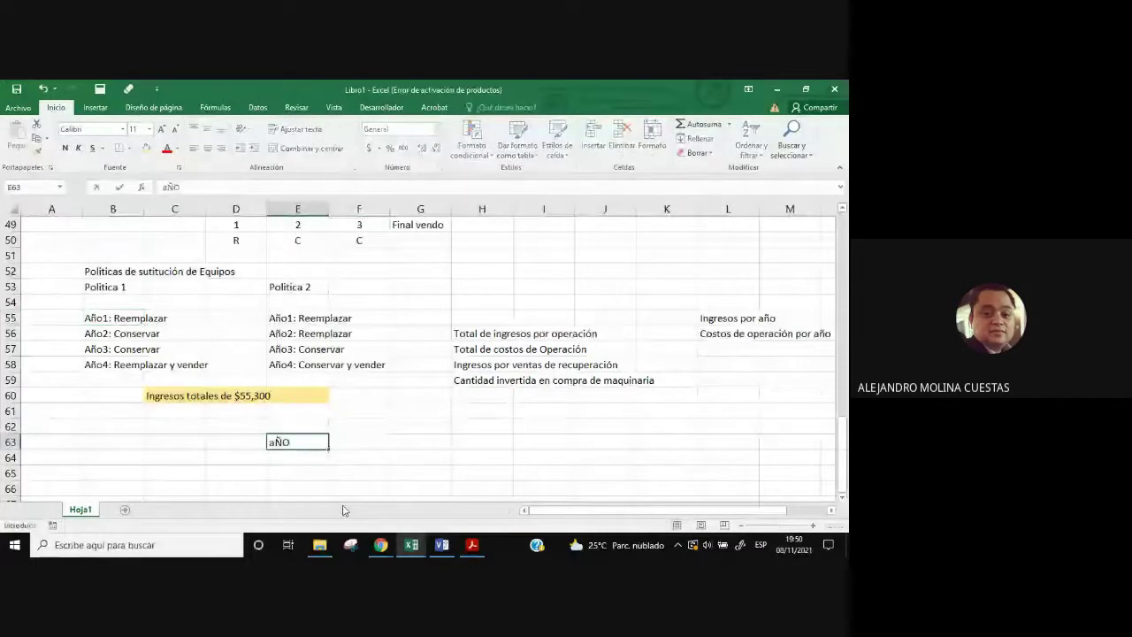
type(" 1")
key("Return")
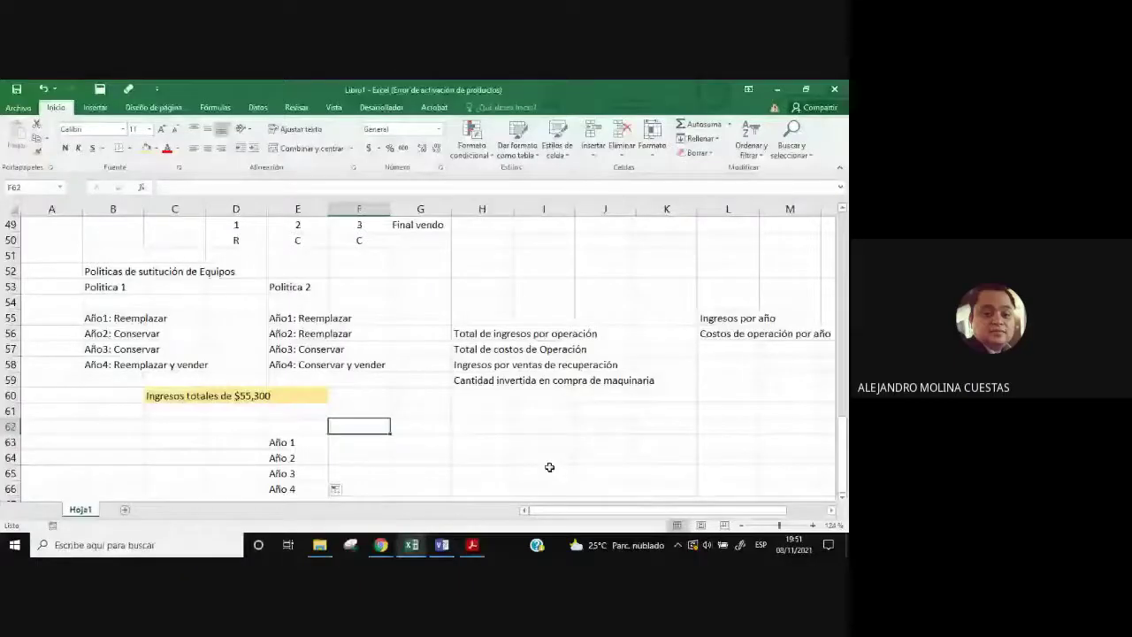
Enter the column headers "Ingresos op", "Costo op", "Ing. Ventas" and "Inversiones" in F62:I62 above the yearly rows.
type("Ingresos")
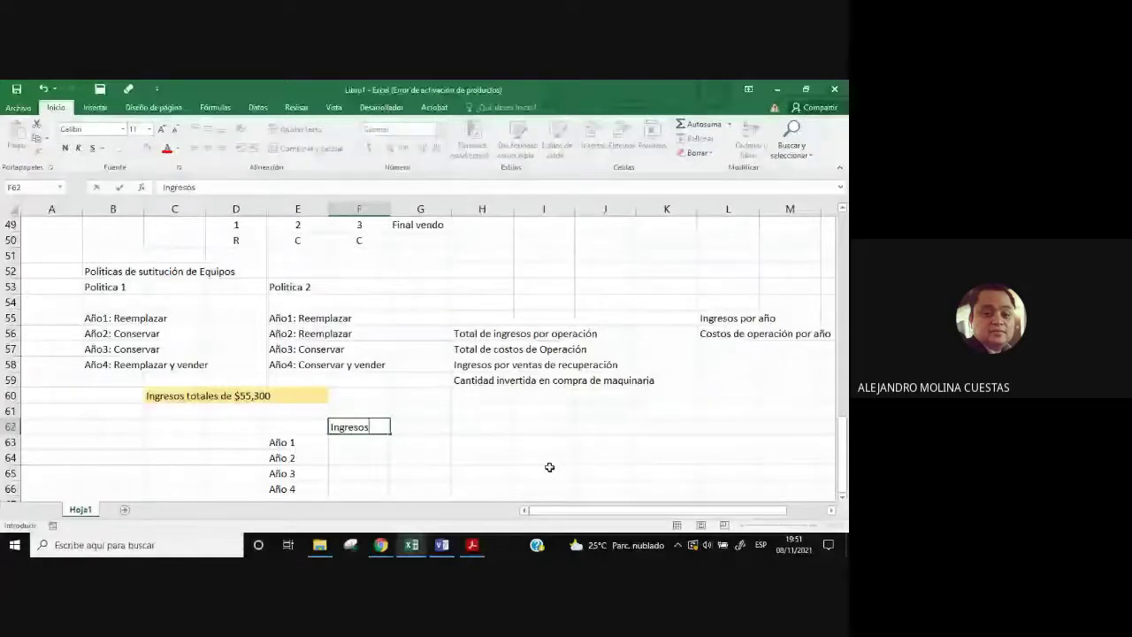
type(" op")
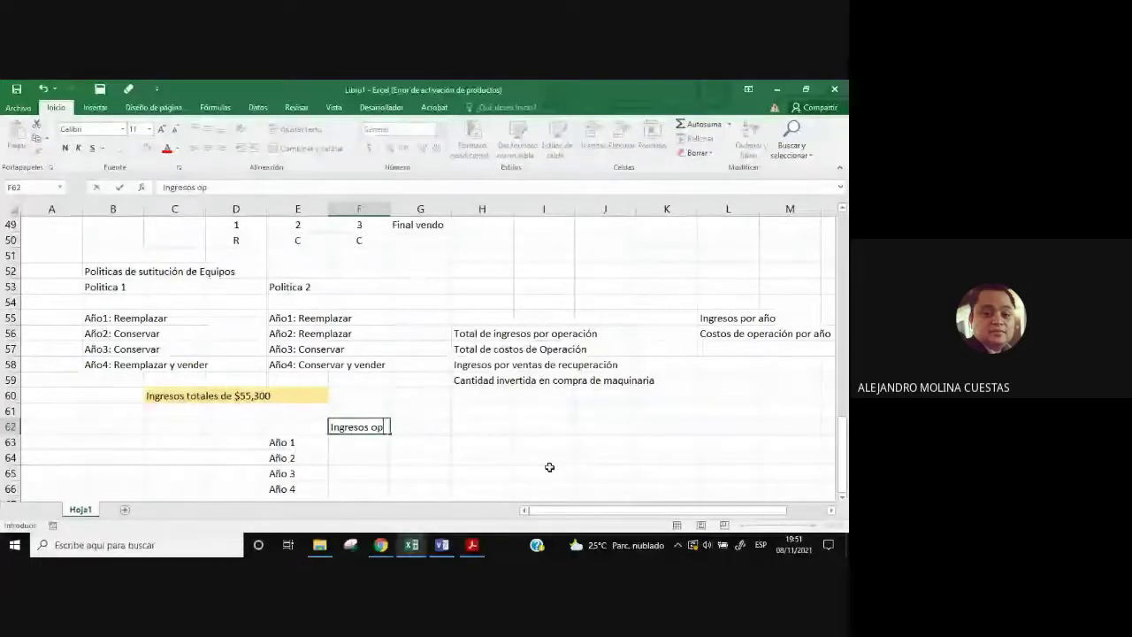
key("Tab")
type("C")
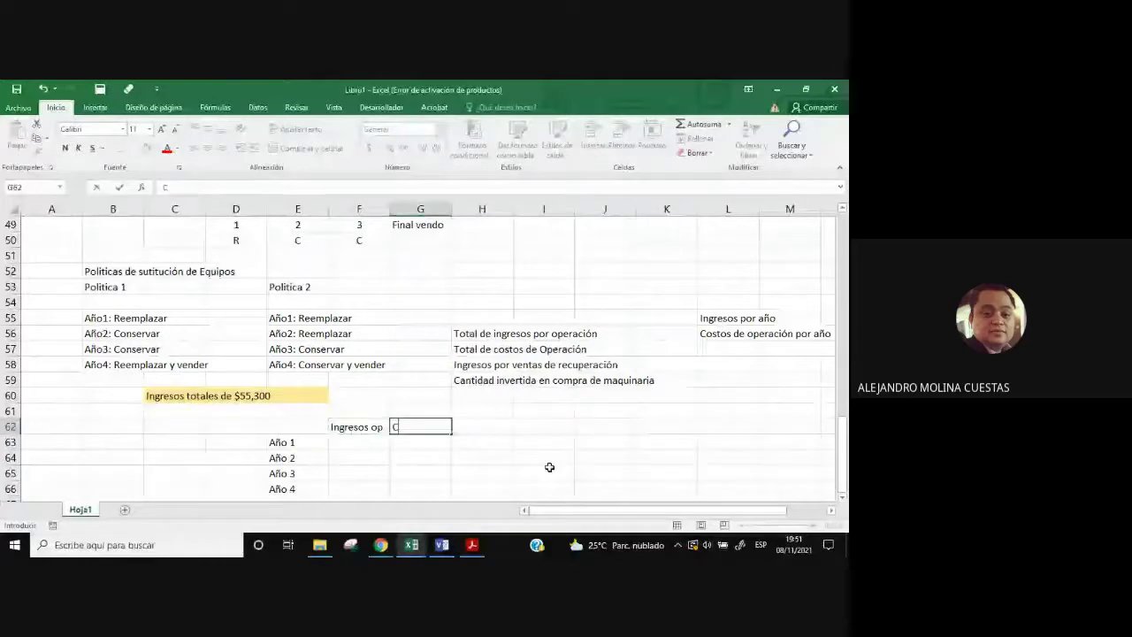
type("osto")
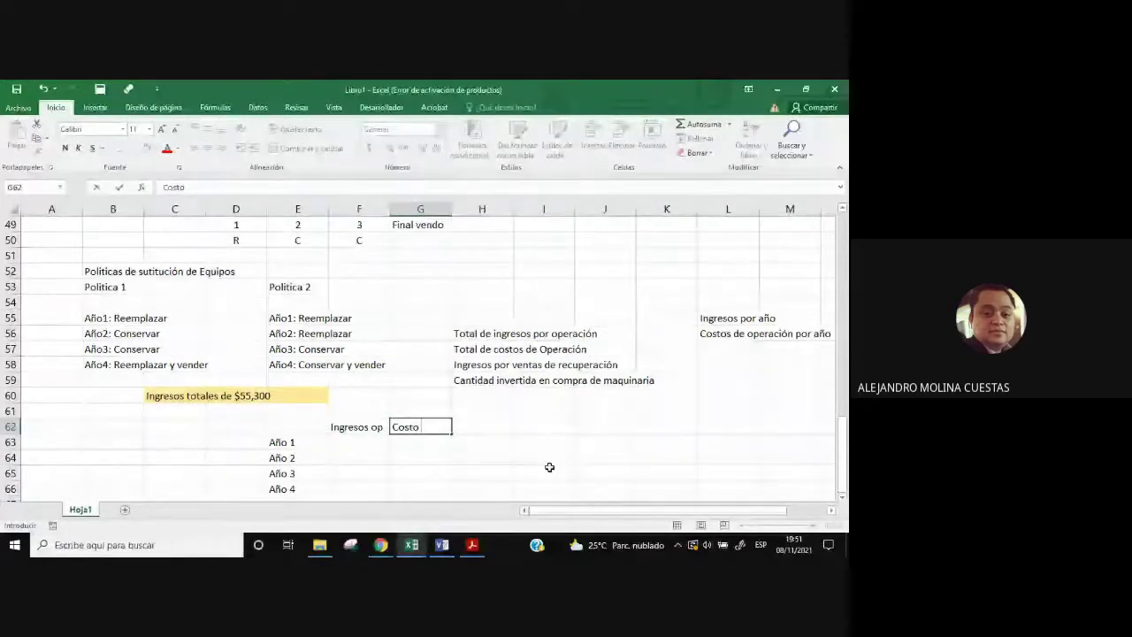
type(" op")
key("Tab")
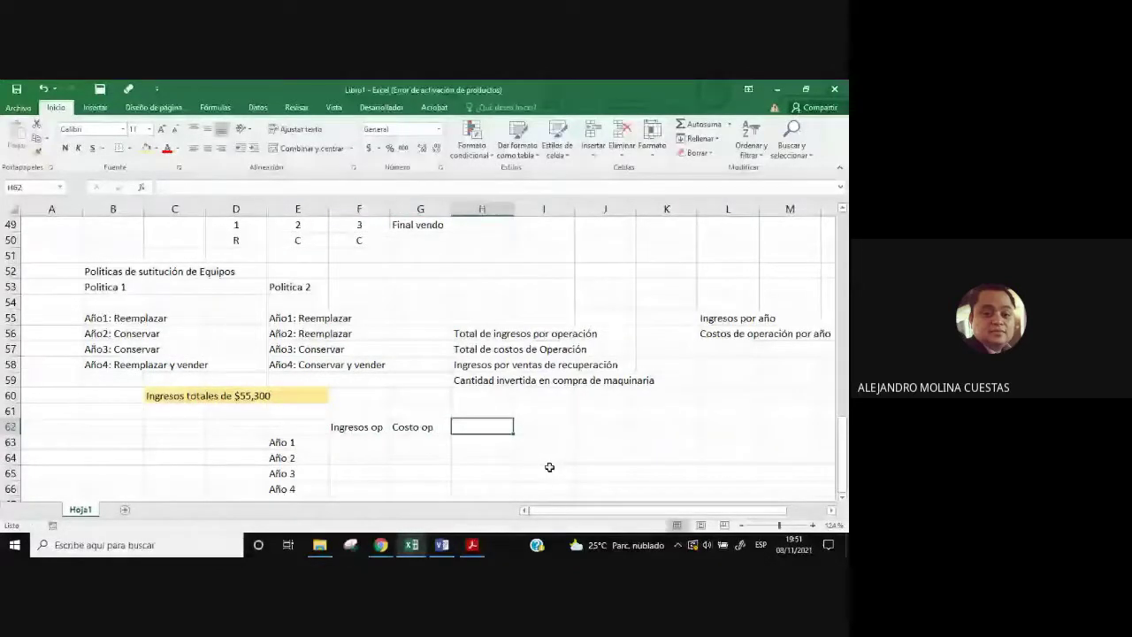
type("Ing")
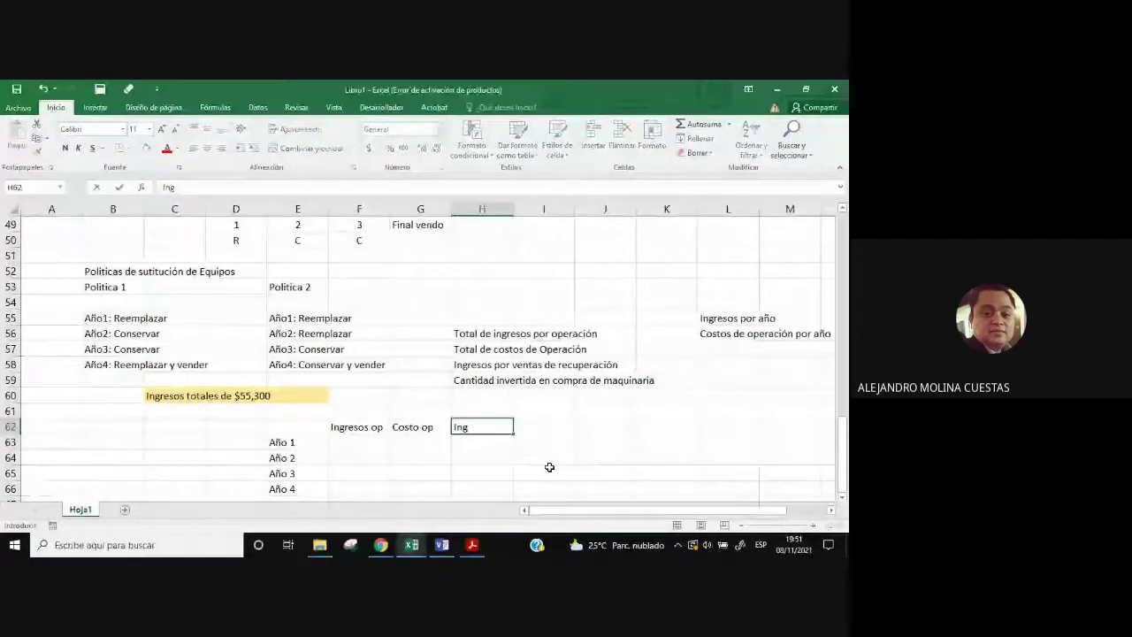
type(". Ventas")
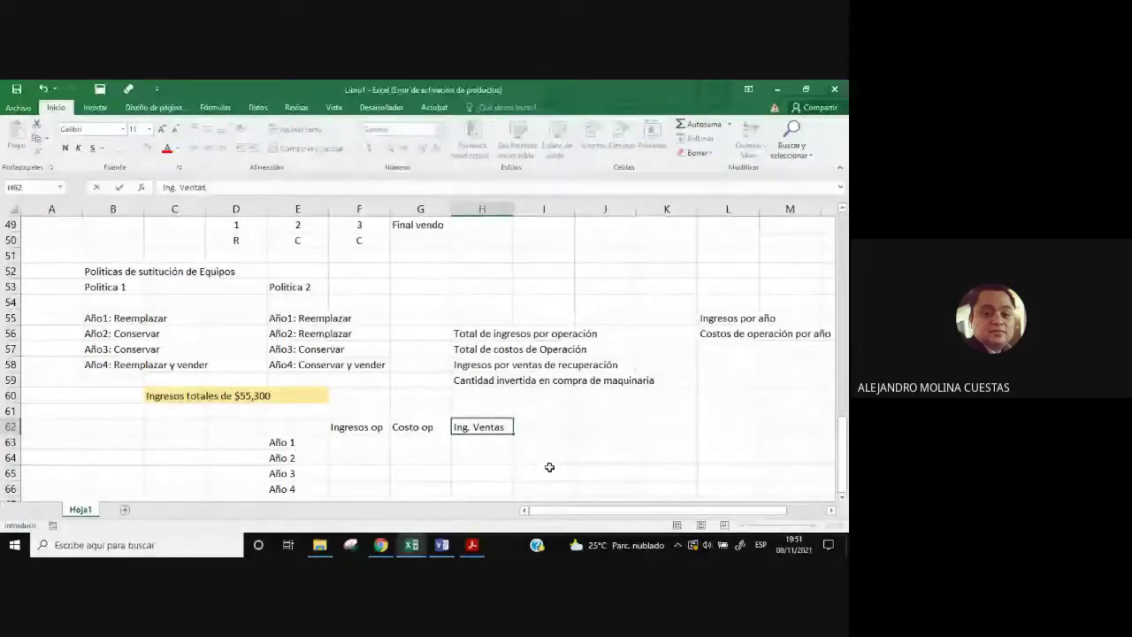
key("Tab")
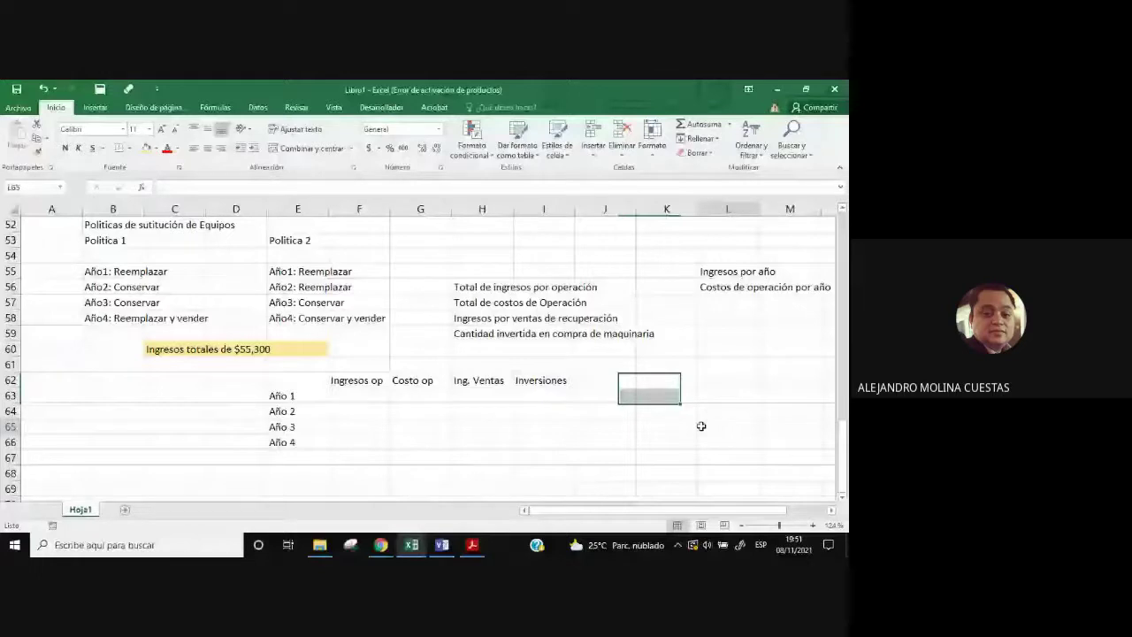
left_click_drag(283, 396, 296, 442)
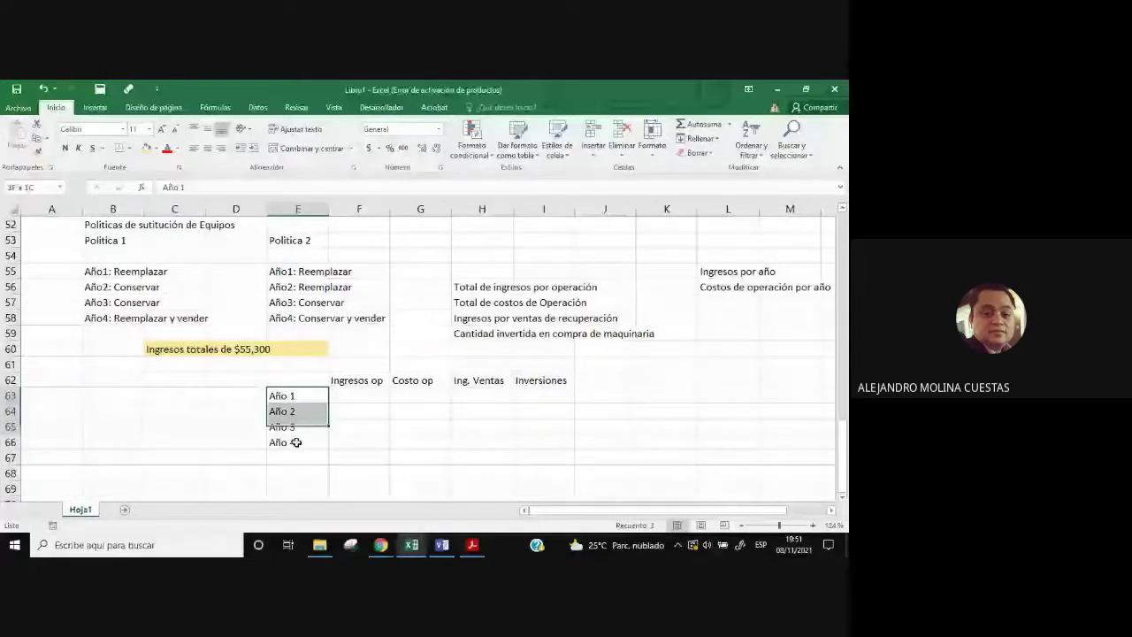
left_click(298, 457)
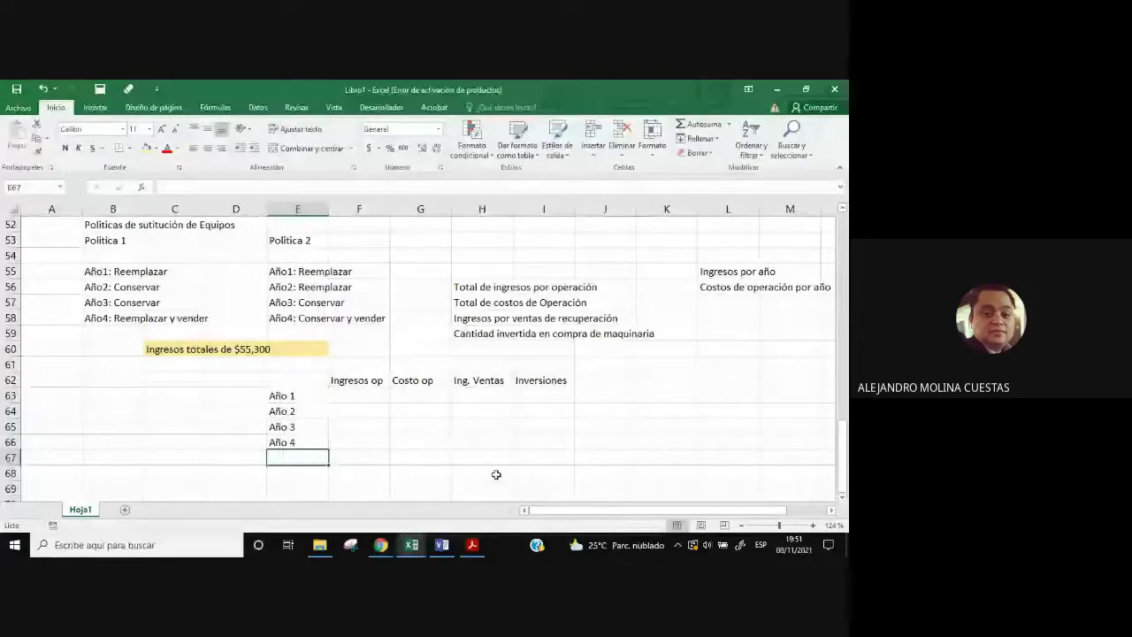
key("Right")
key("Right")
key("Right")
key("Right")
key("Right")
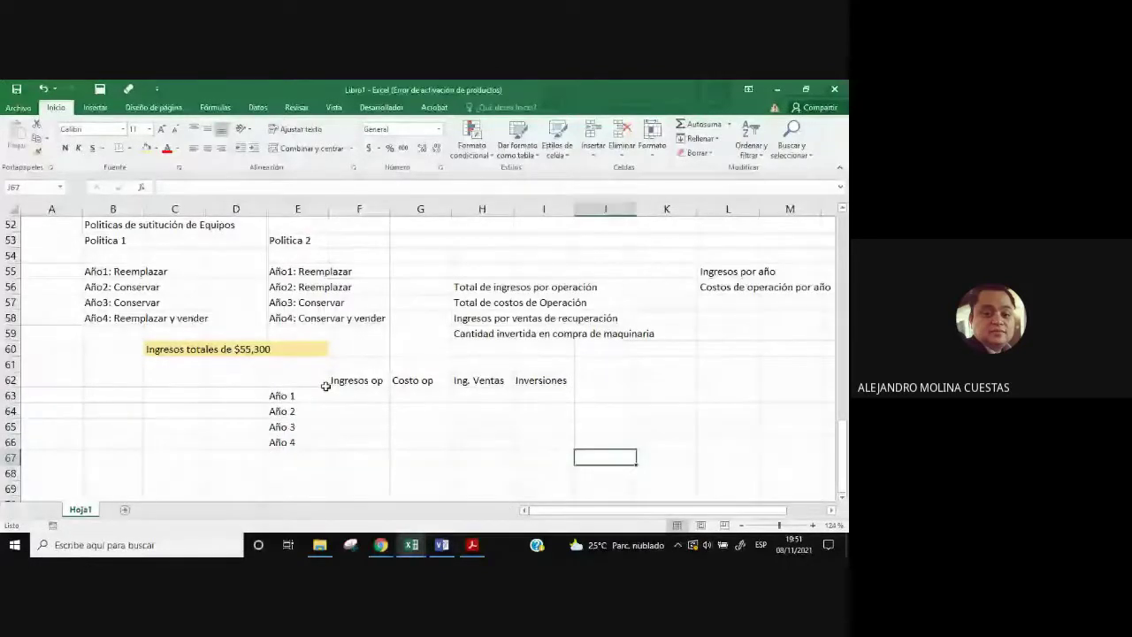
left_click(333, 383)
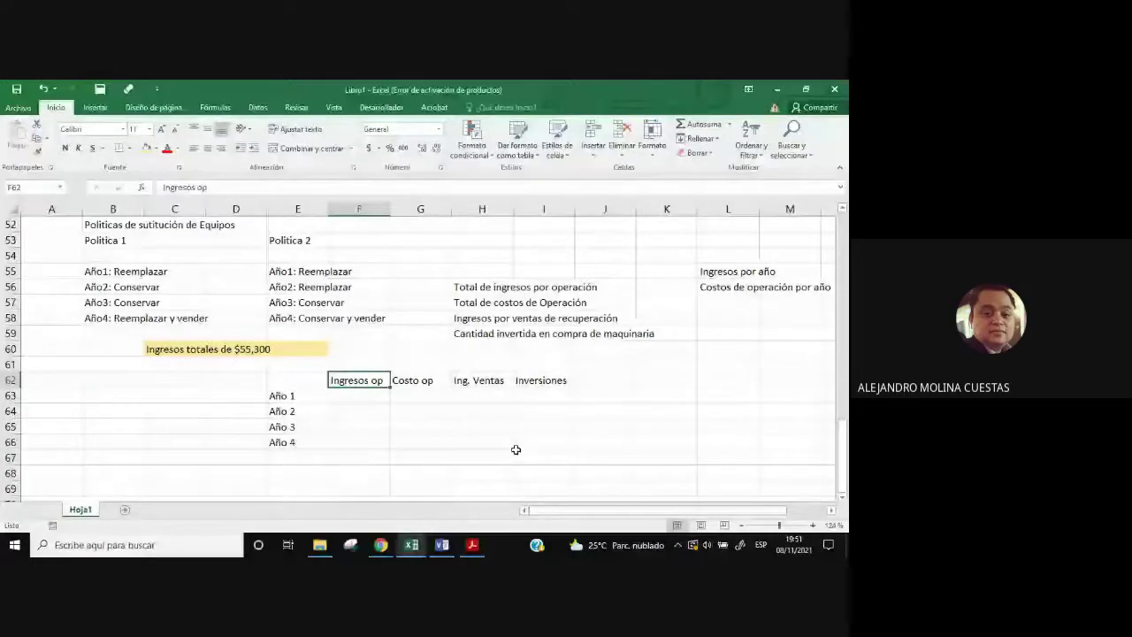
Consult the data above for Política 1's first year and enter its operating income 20000 in F63 and operating cost -200 in G63.
left_click_drag(97, 272, 164, 272)
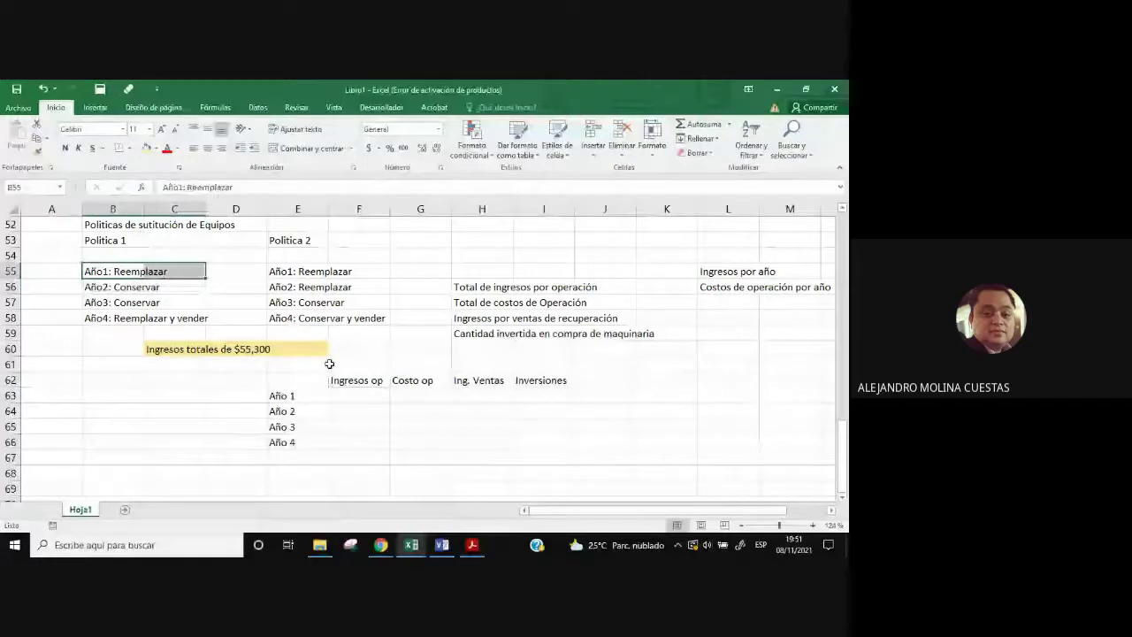
scroll(514, 448, "up", 7)
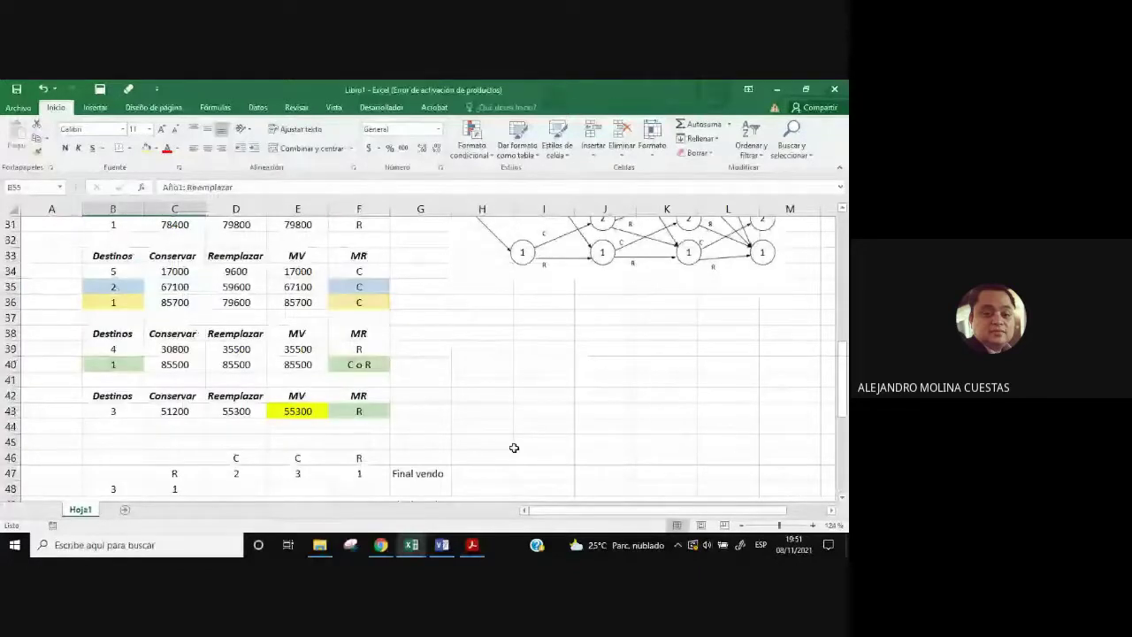
scroll(513, 447, "down", 1)
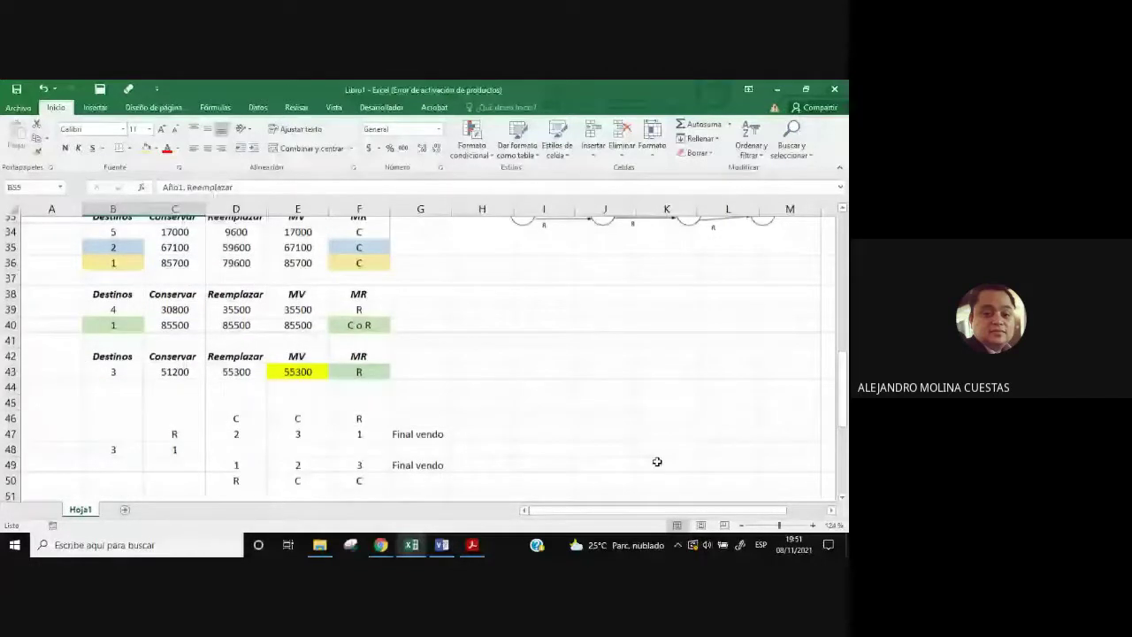
scroll(458, 382, "up", 5)
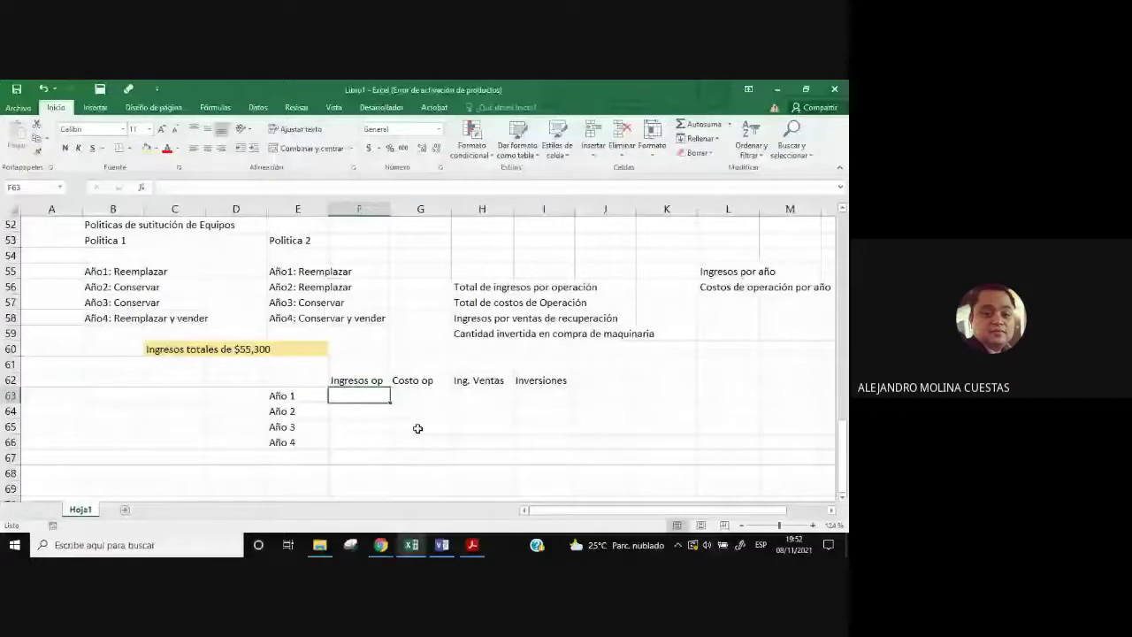
type("20000")
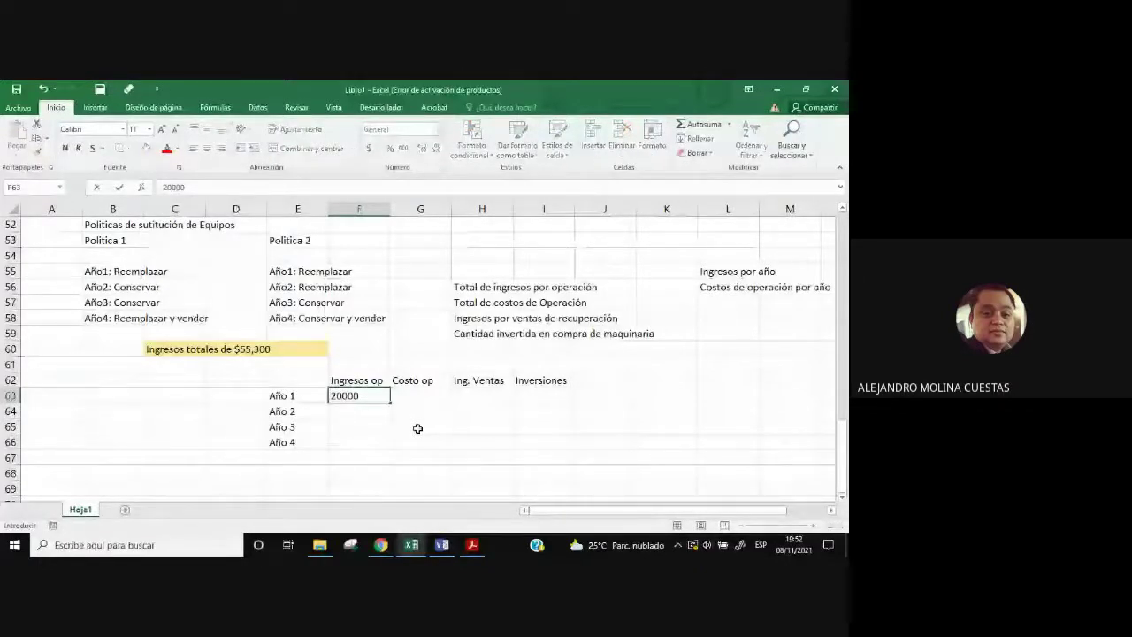
key("Tab")
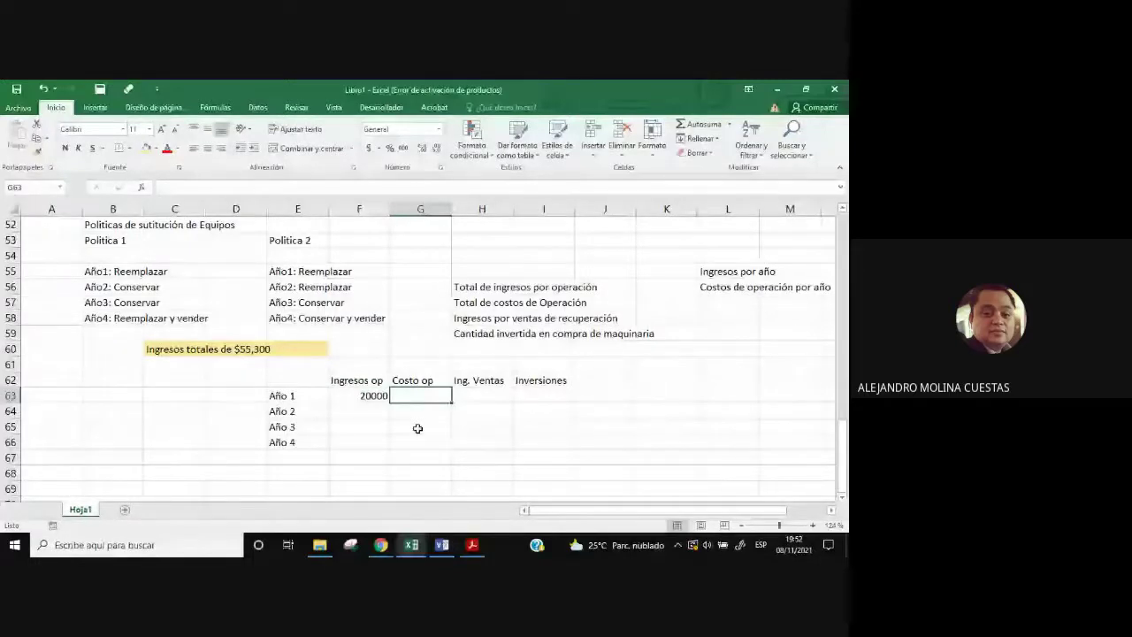
type("-200")
key("Tab")
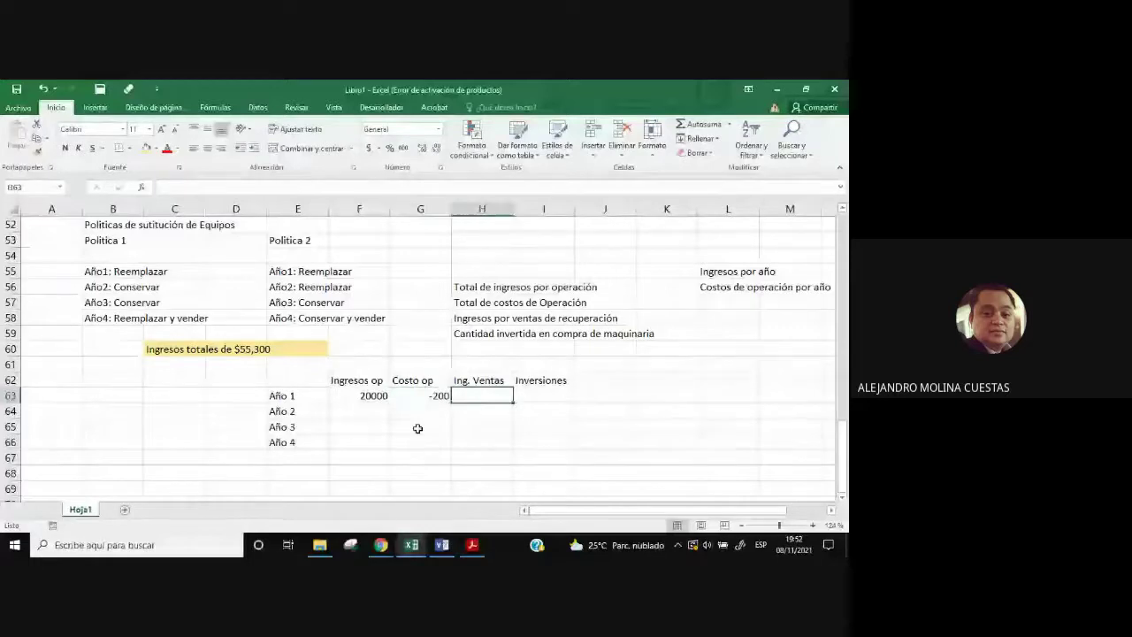